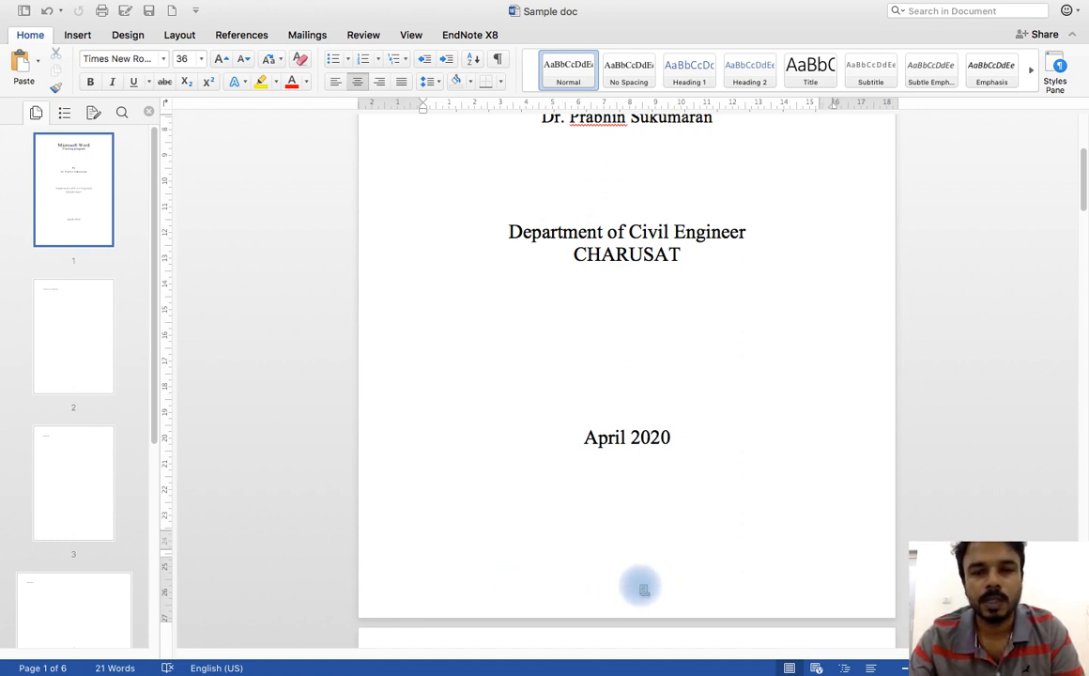
Step: Look through the sample document from its title page to the Outcome page, examining each page's heading, orientation and footer
scroll(663, 416, up, 3)
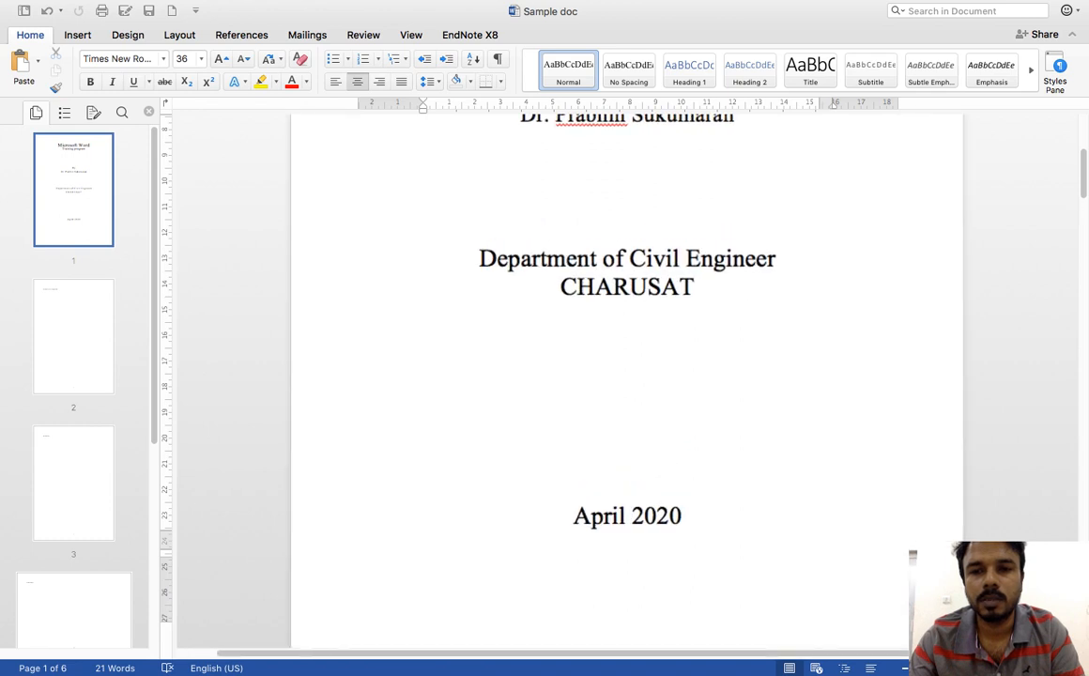
scroll(662, 415, down, 5)
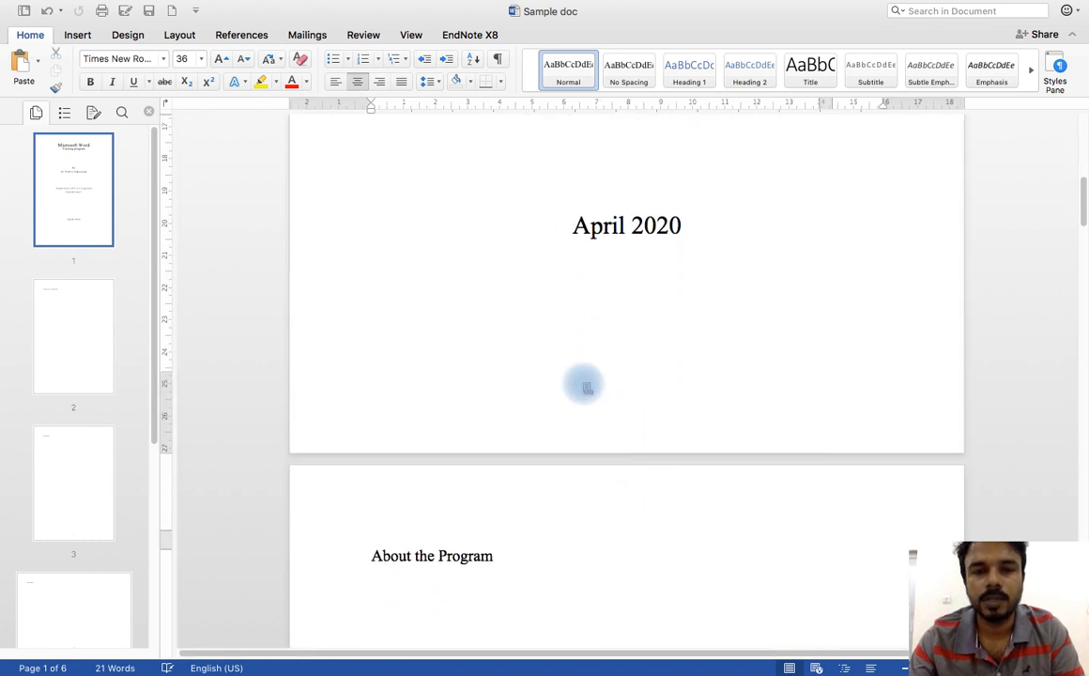
scroll(584, 381, down, 8)
scroll(567, 375, down, 5)
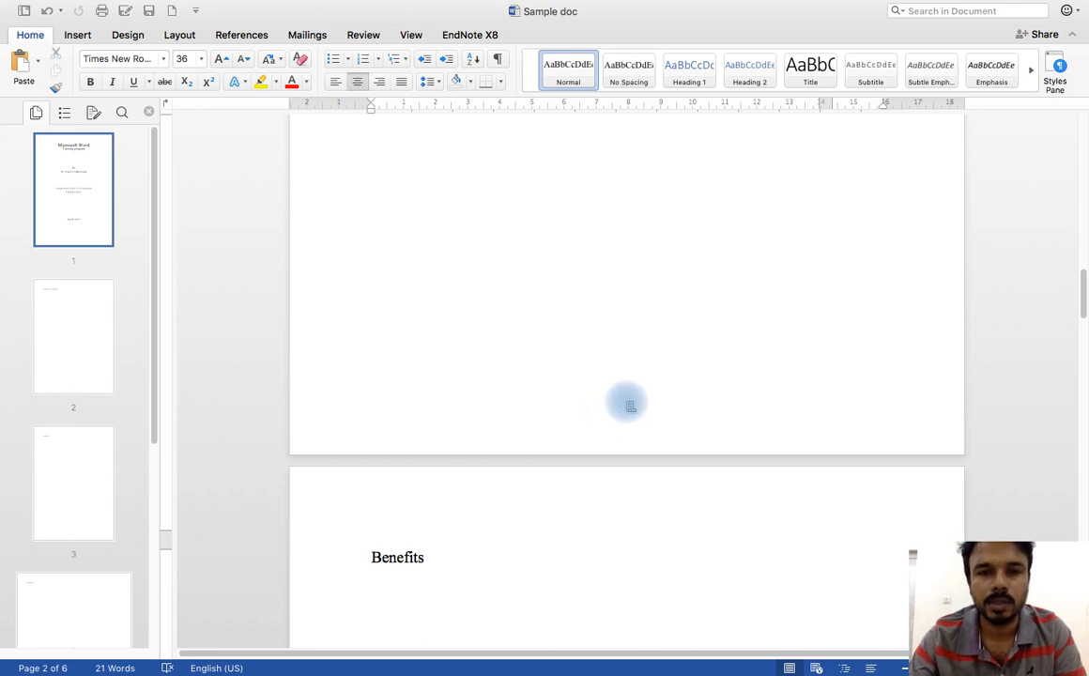
scroll(627, 404, down, 10)
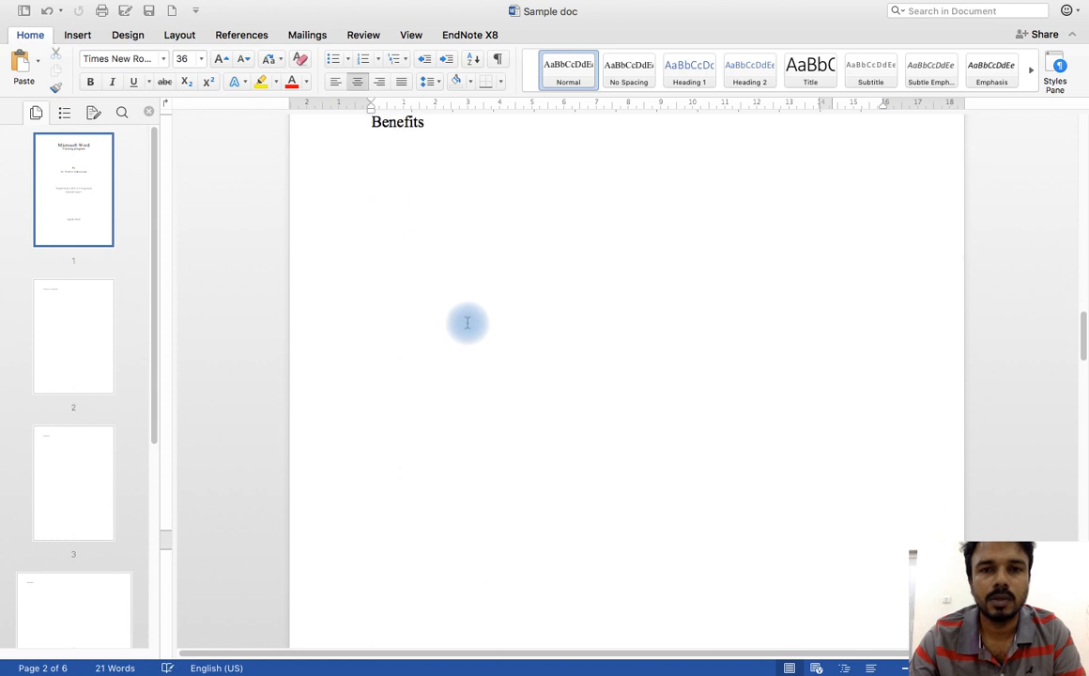
scroll(612, 377, down, 15)
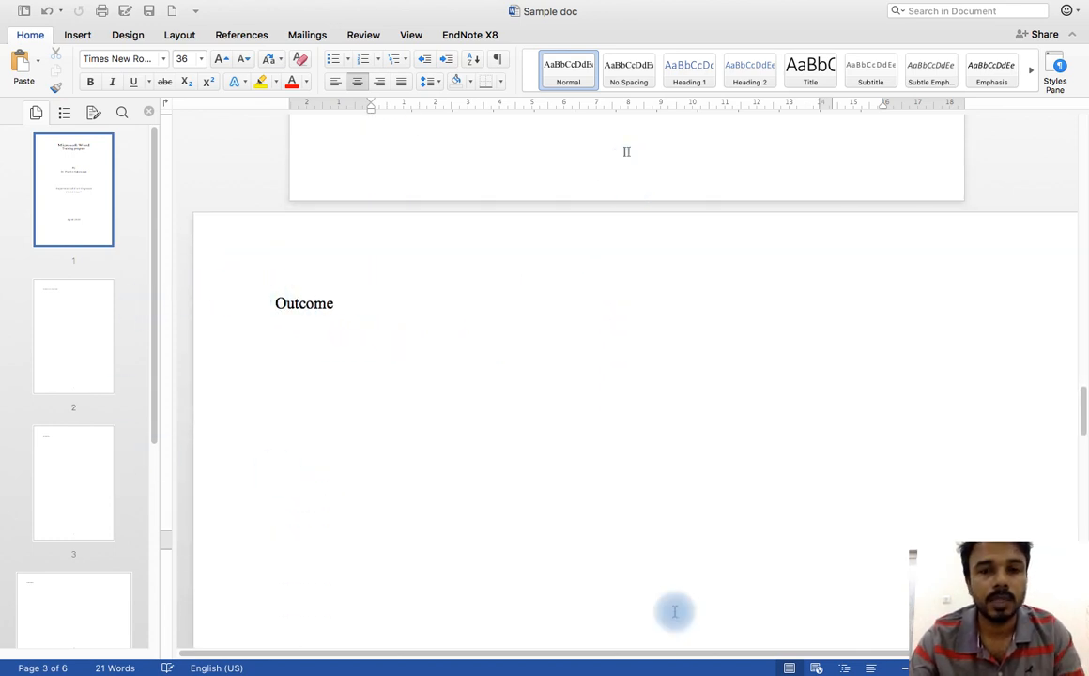
click(905, 668)
click(904, 668)
click(905, 668)
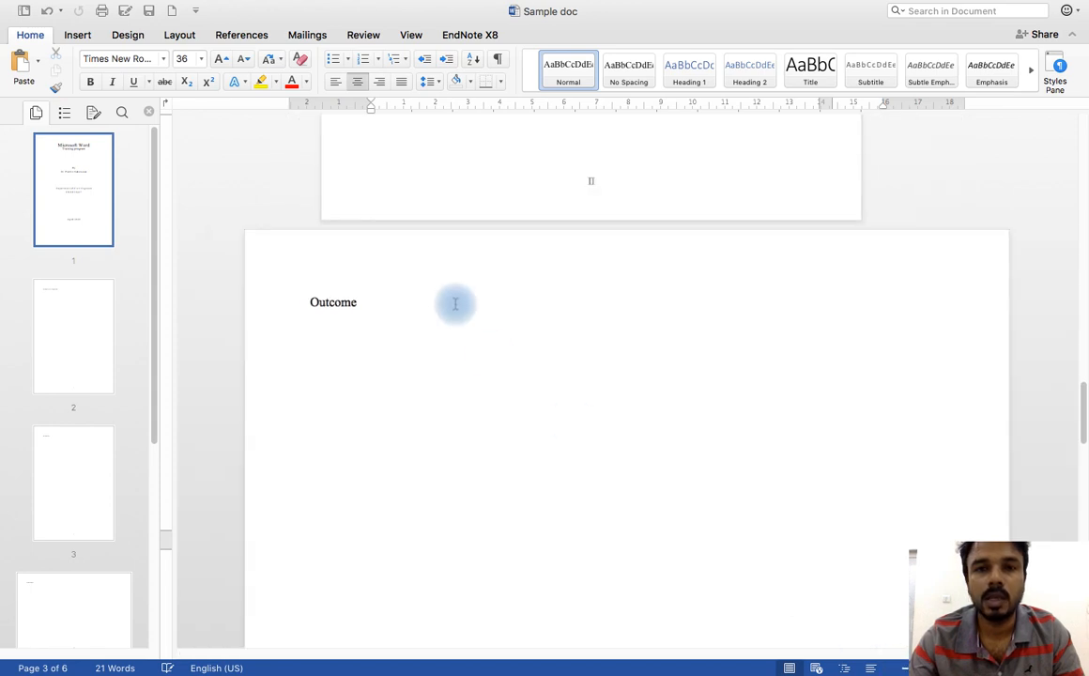
scroll(458, 307, down, 3)
scroll(458, 306, up, 2)
scroll(458, 306, down, 3)
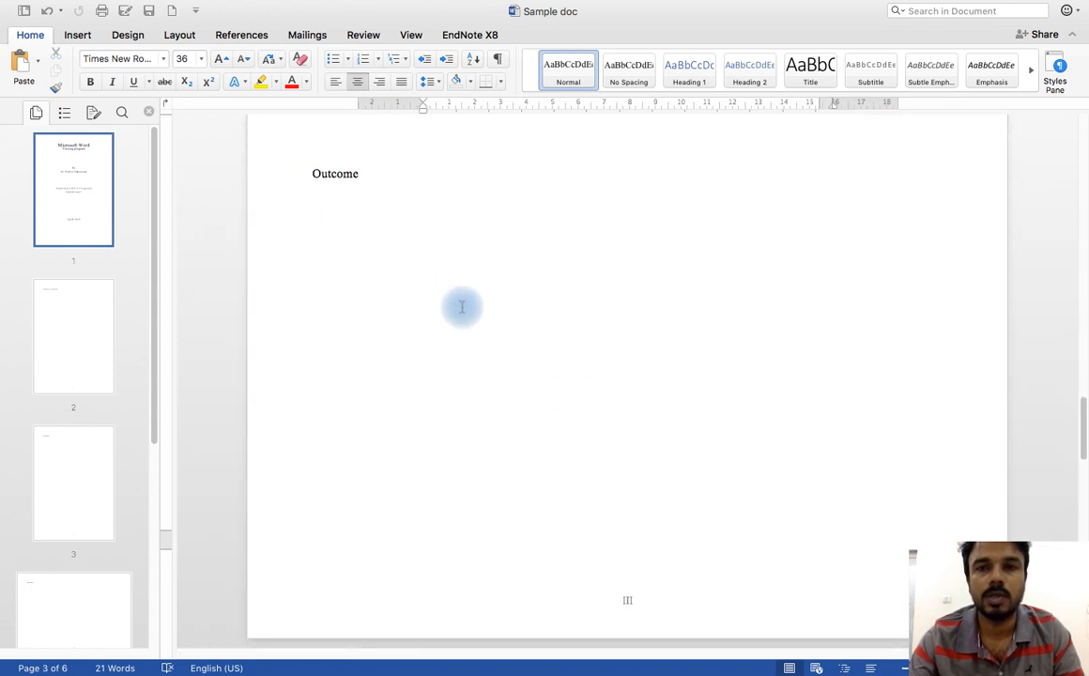
scroll(462, 307, up, 1)
scroll(462, 307, up, 1)
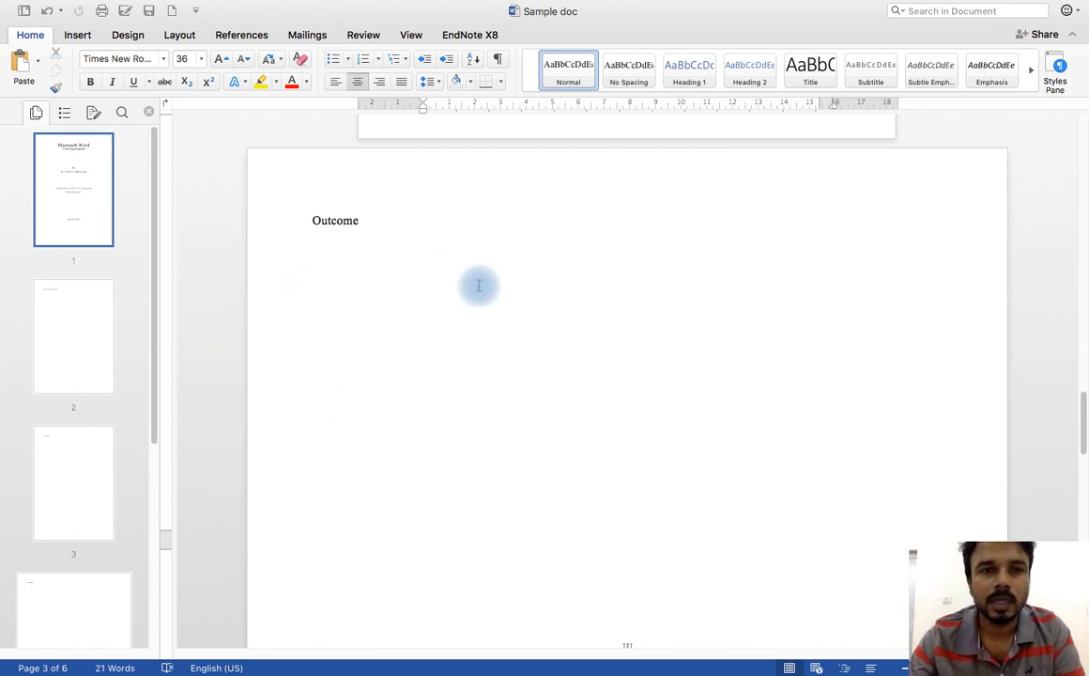
Step: Examine the Outcome, Reference and final pages, checking their headings, page orientation and page number placement
drag(311, 221, 358, 222)
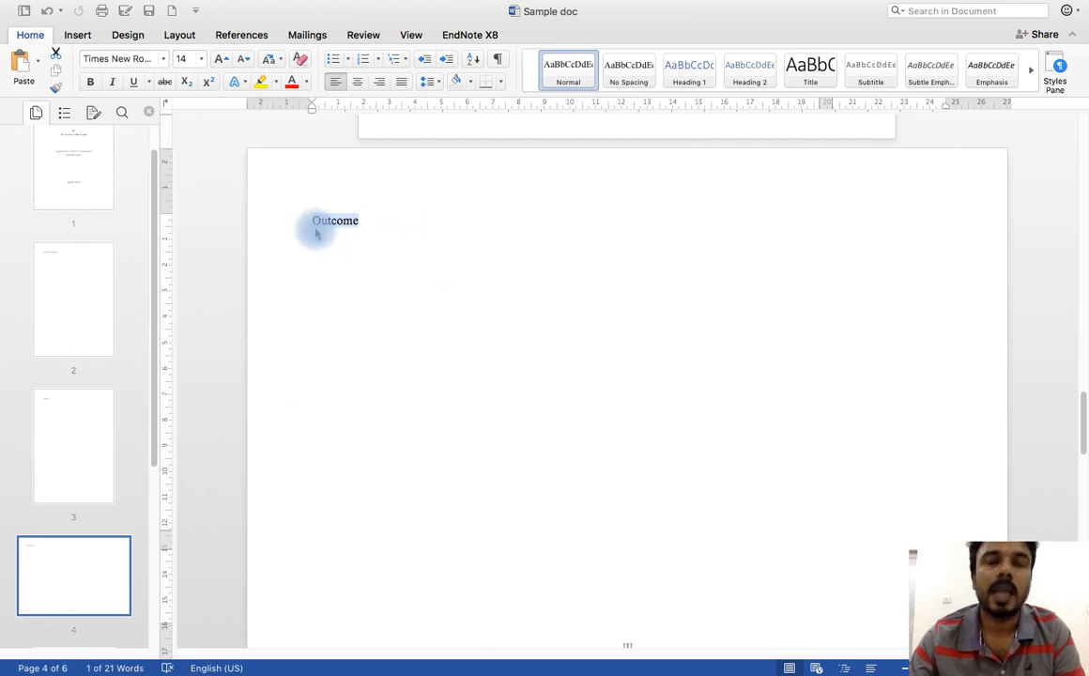
scroll(513, 312, down, 1)
scroll(513, 311, down, 5)
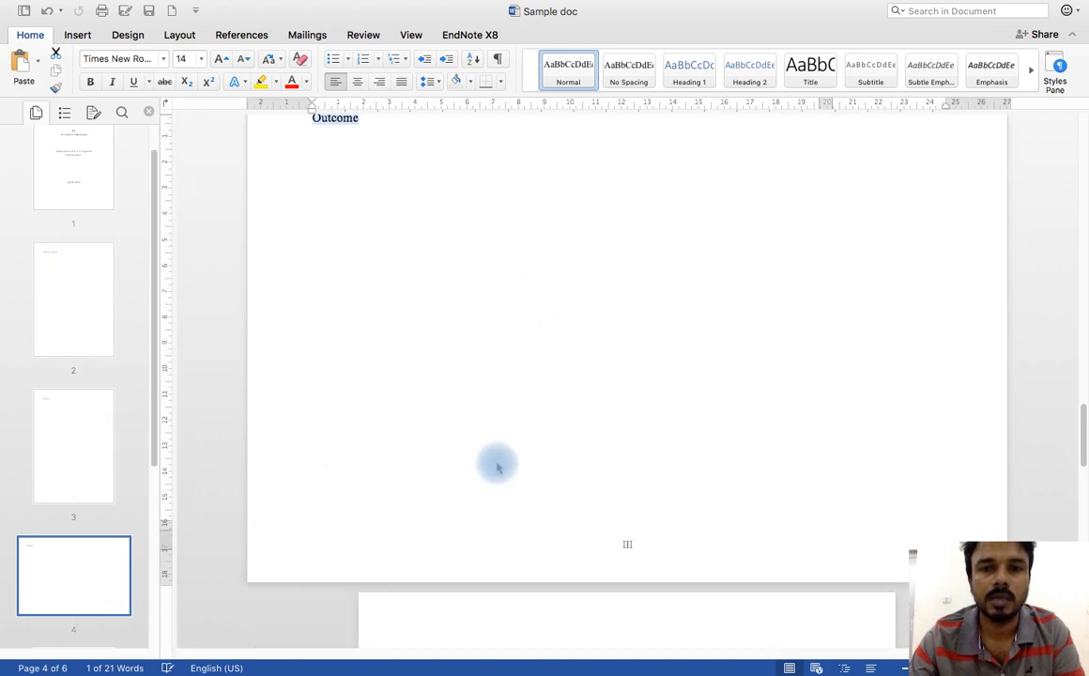
scroll(532, 419, down, 7)
drag(419, 348, 474, 348)
scroll(542, 351, down, 6)
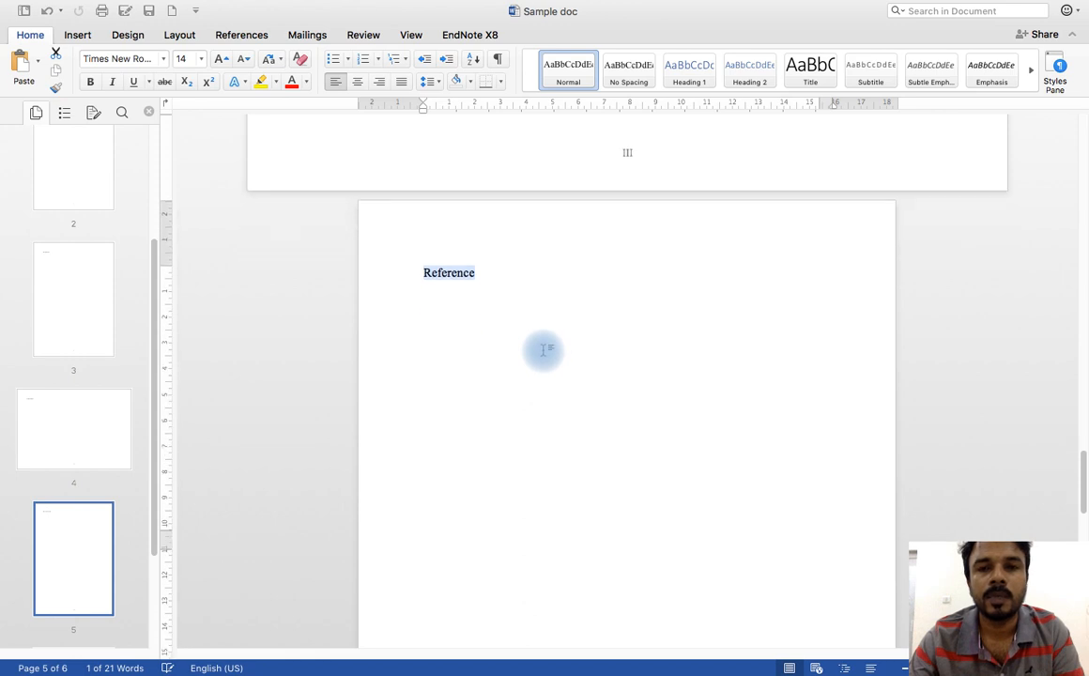
scroll(605, 408, down, 6)
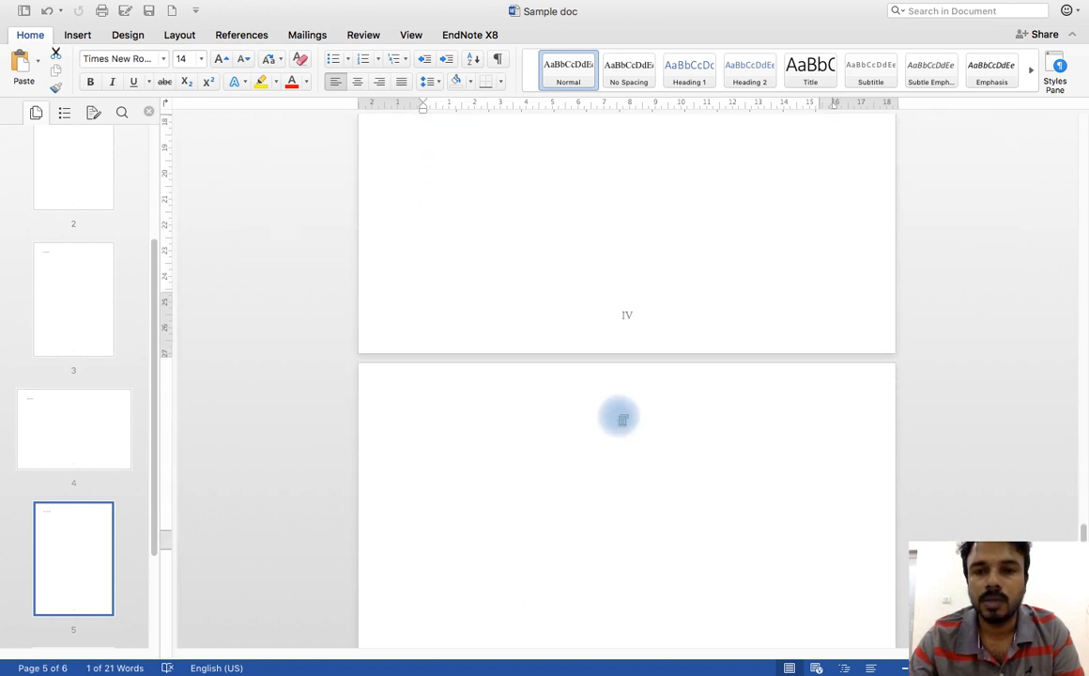
scroll(626, 324, down, 6)
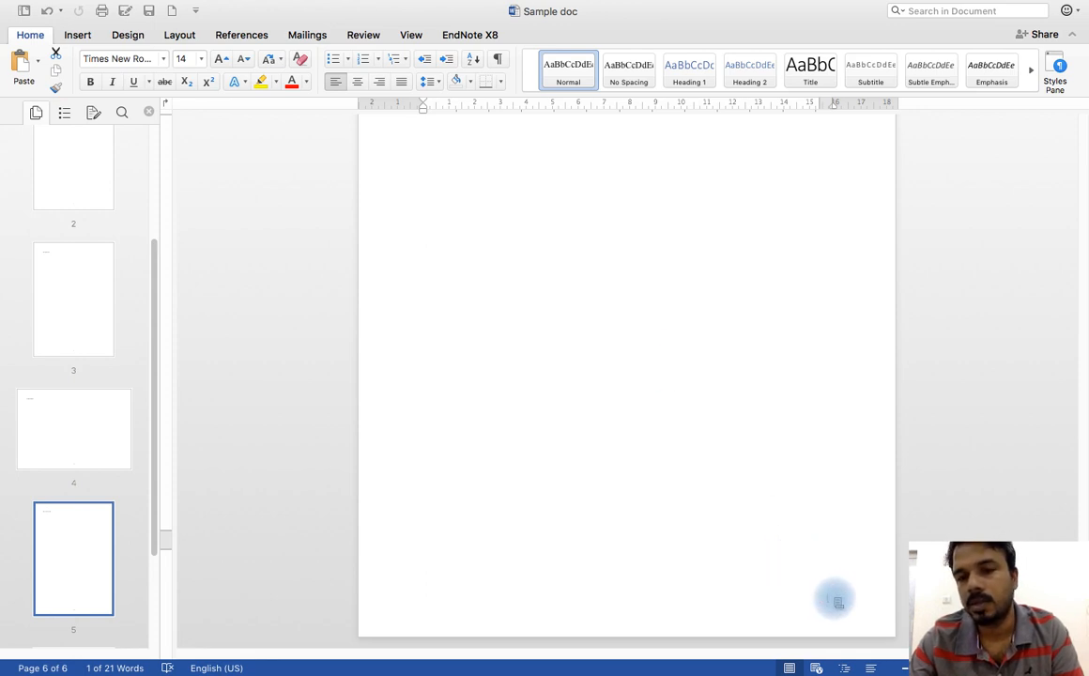
click(836, 602)
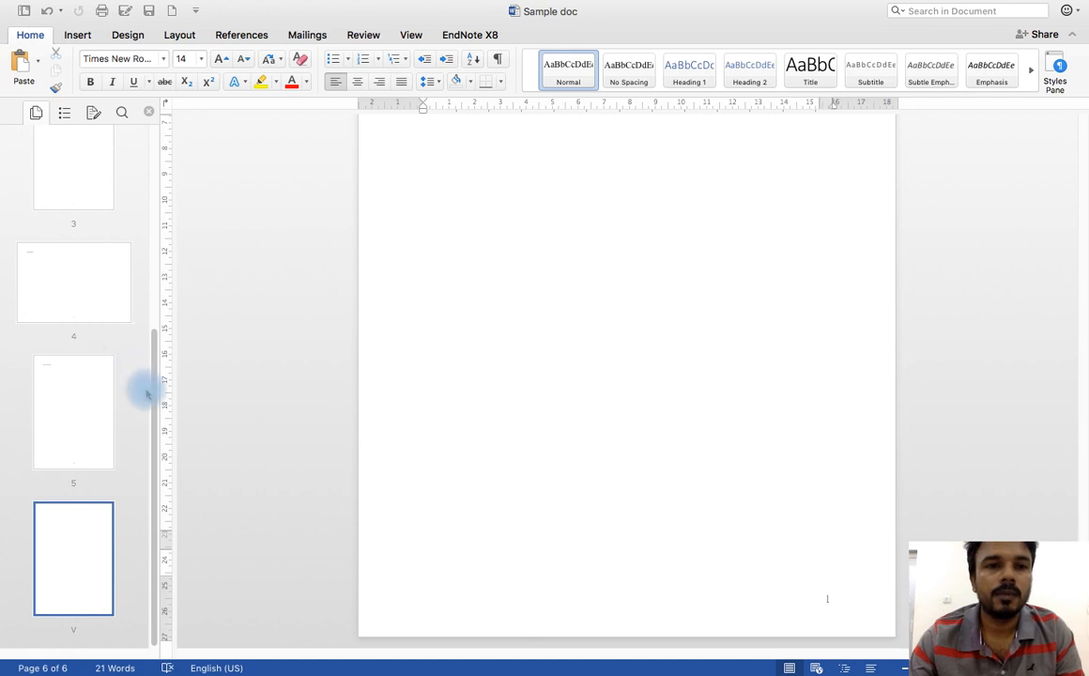
Step: Visit each page of the sample document in order, from the title page to the blank last page
drag(155, 399, 151, 175)
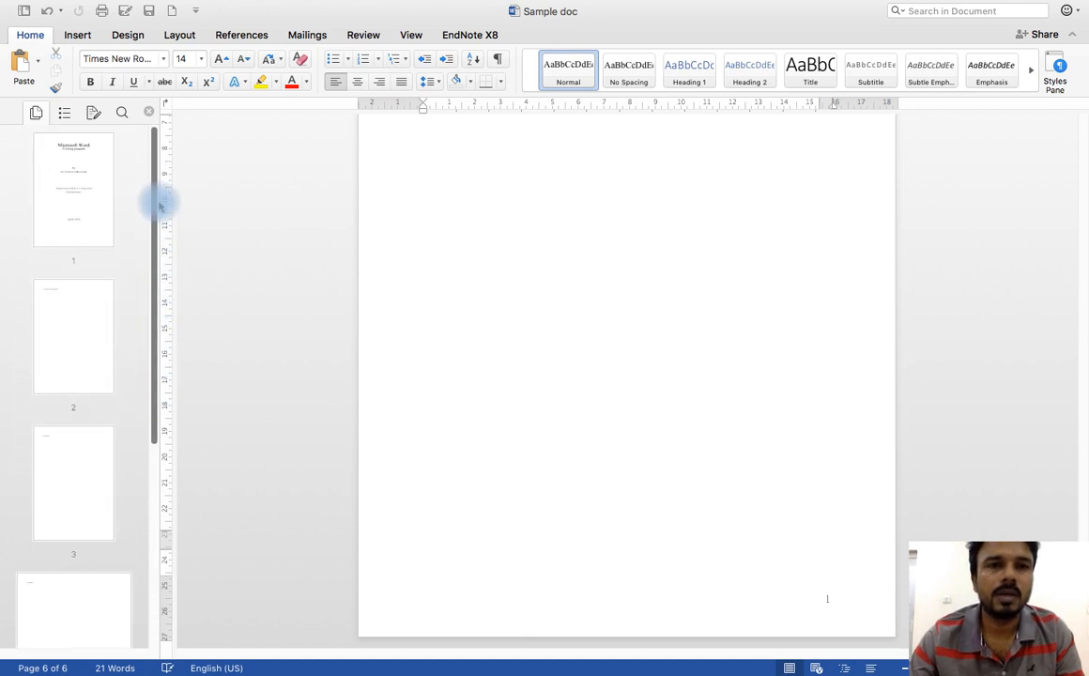
click(46, 163)
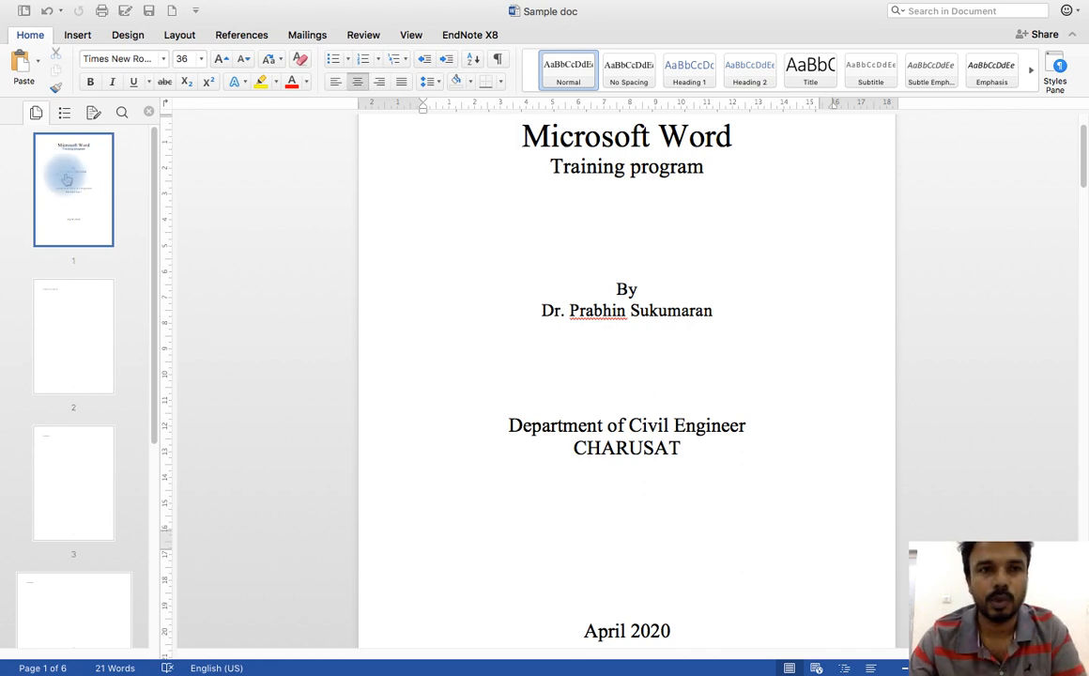
click(78, 322)
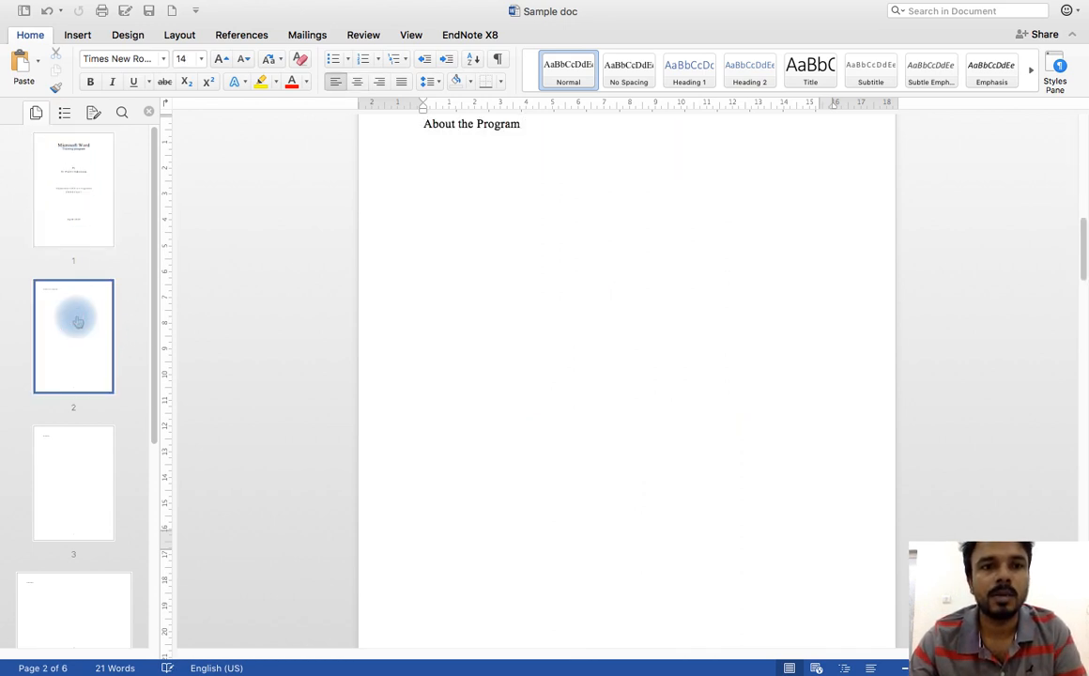
scroll(63, 374, down, 1)
click(80, 436)
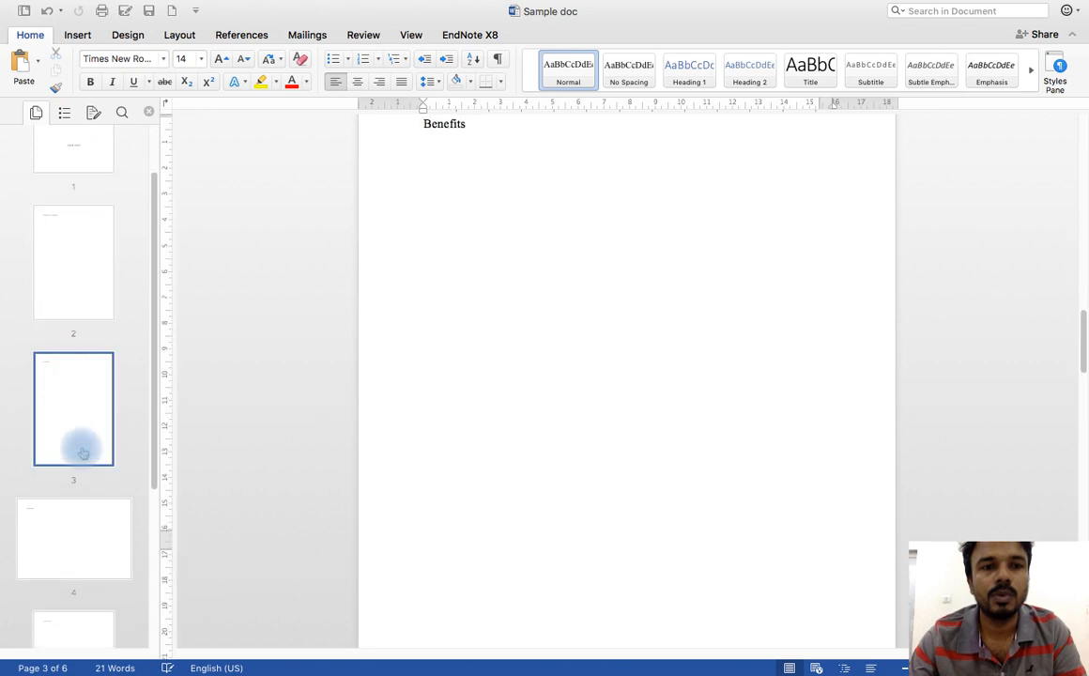
scroll(58, 324, down, 3)
click(83, 395)
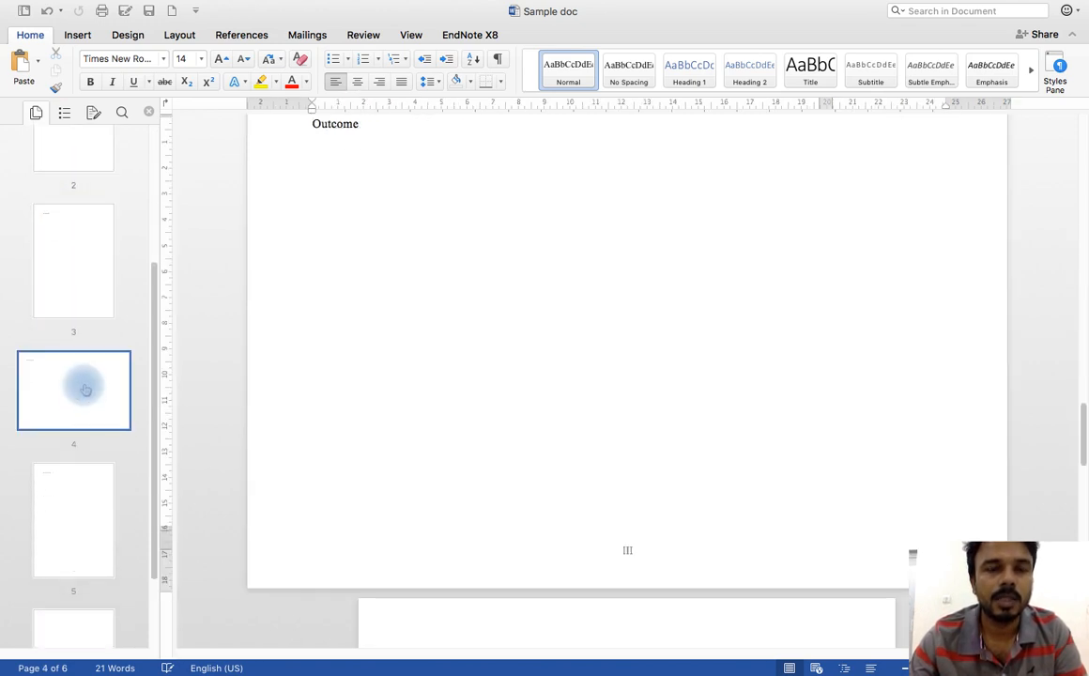
scroll(80, 375, down, 2)
click(78, 423)
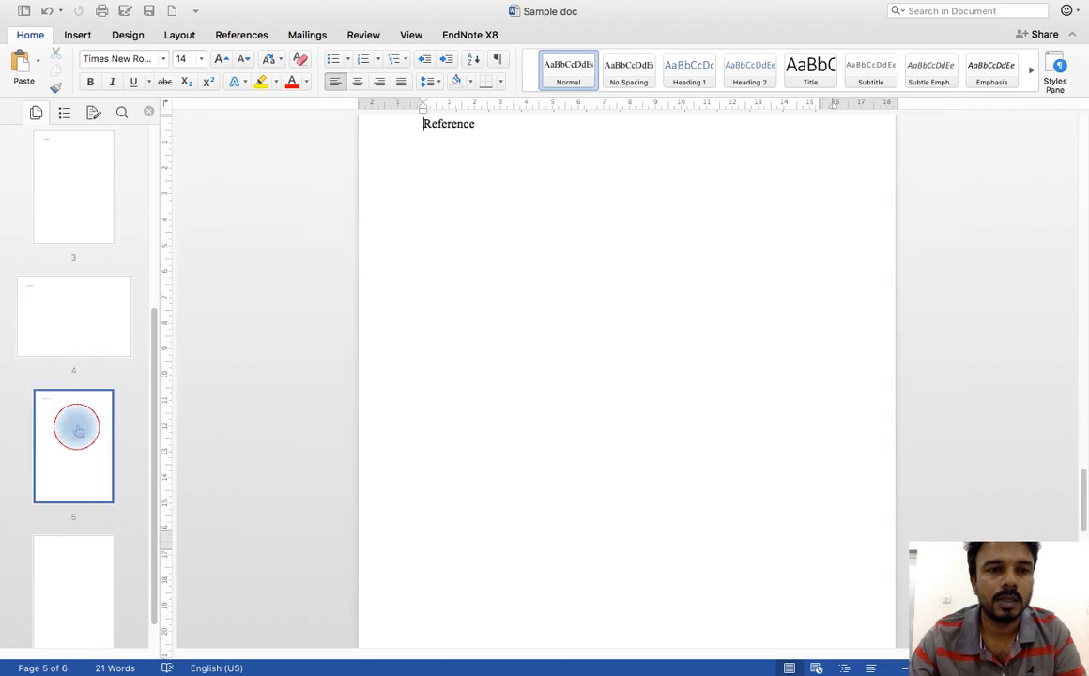
scroll(73, 375, down, 1)
click(80, 516)
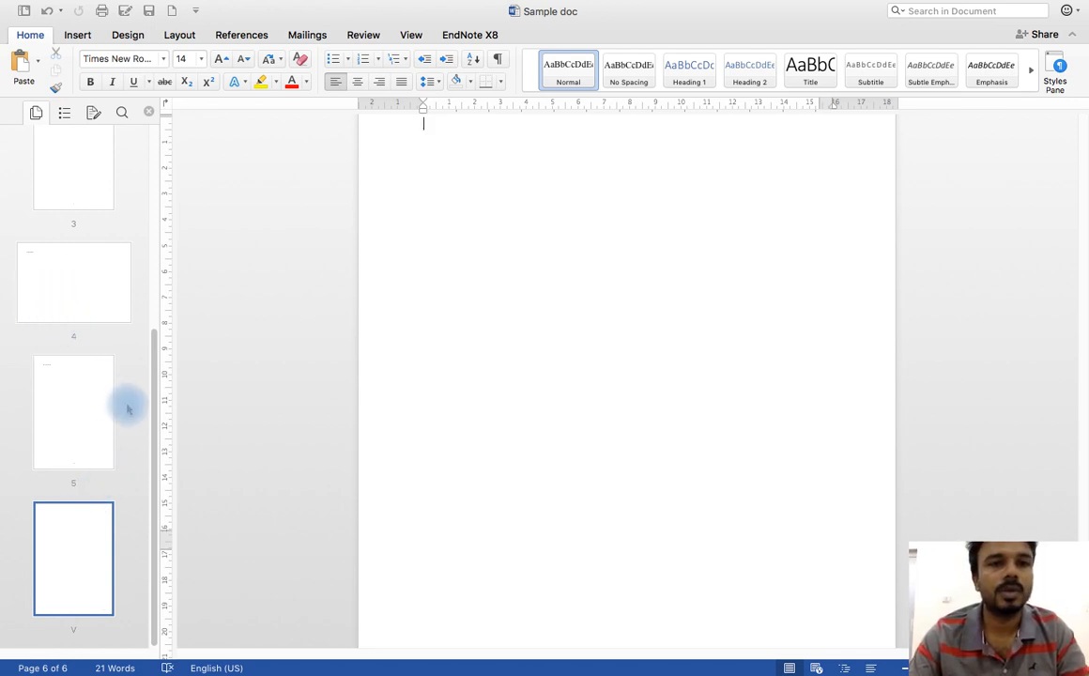
drag(153, 401, 147, 169)
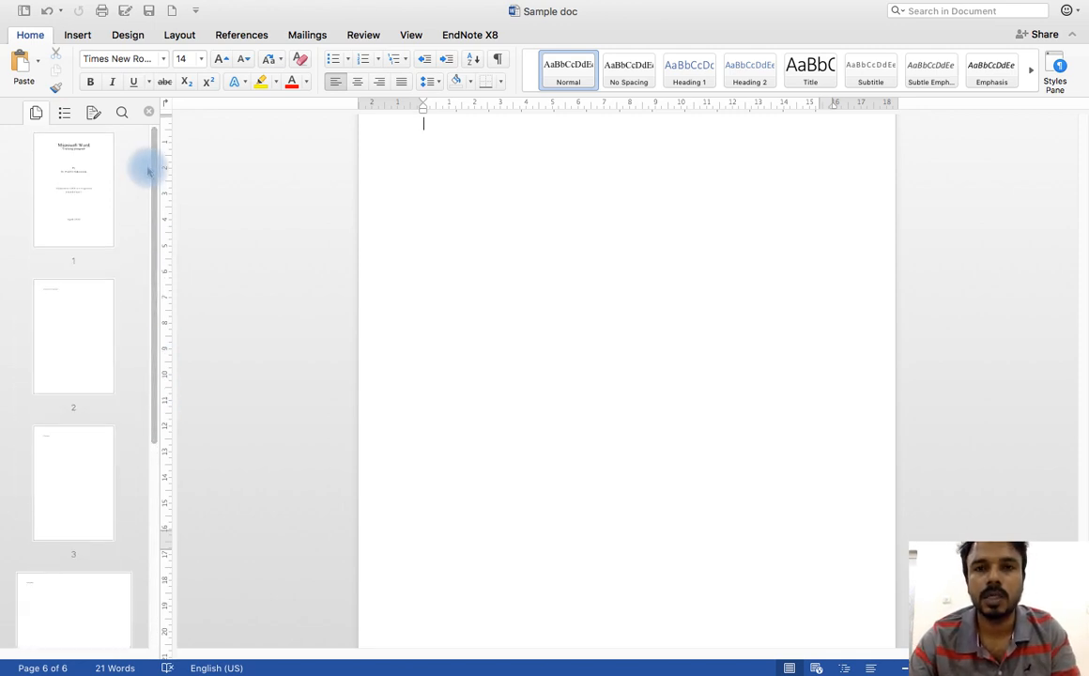
Step: Switch to the desktop and launch Microsoft Word from the Office group of installed applications
key(ctrl+Right)
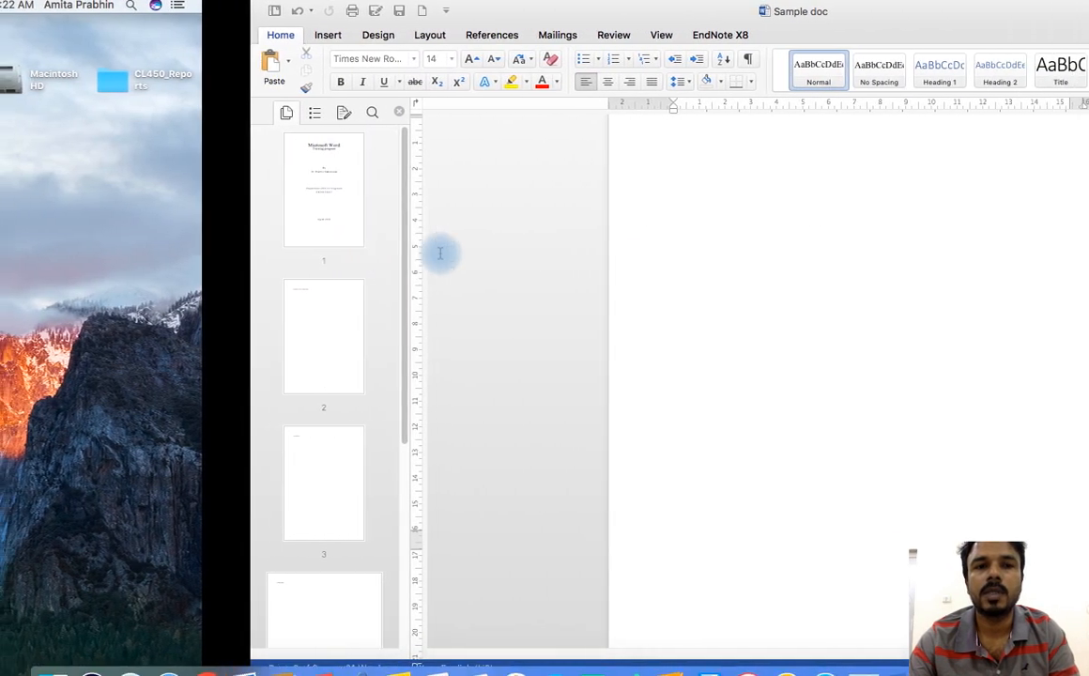
key(ctrl+Left)
click(410, 368)
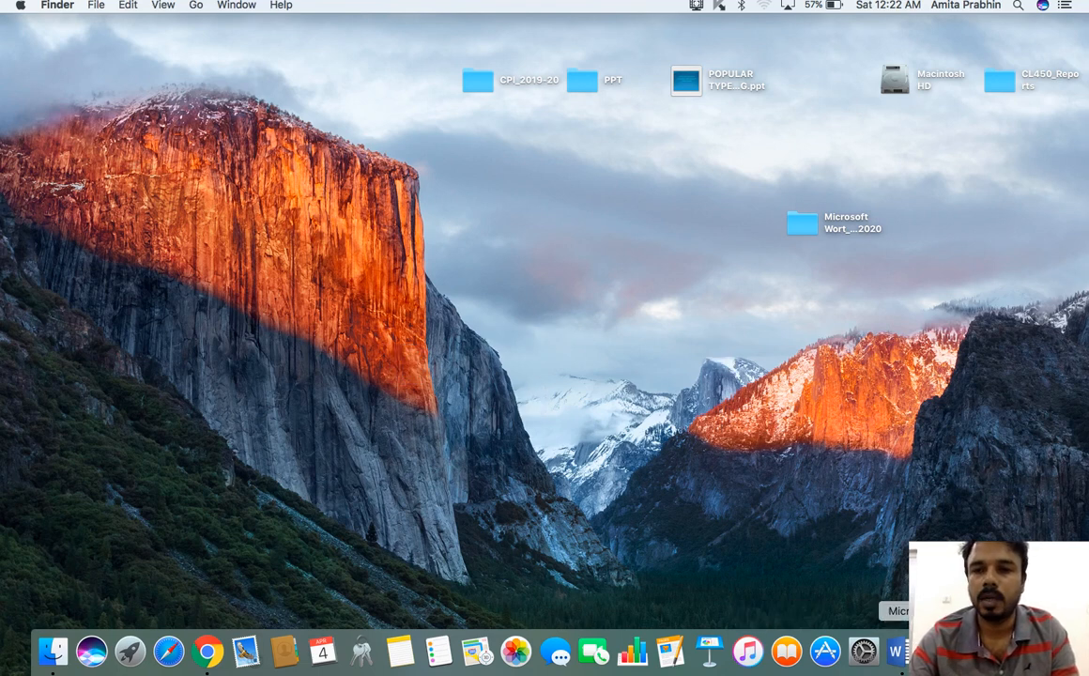
key(F4)
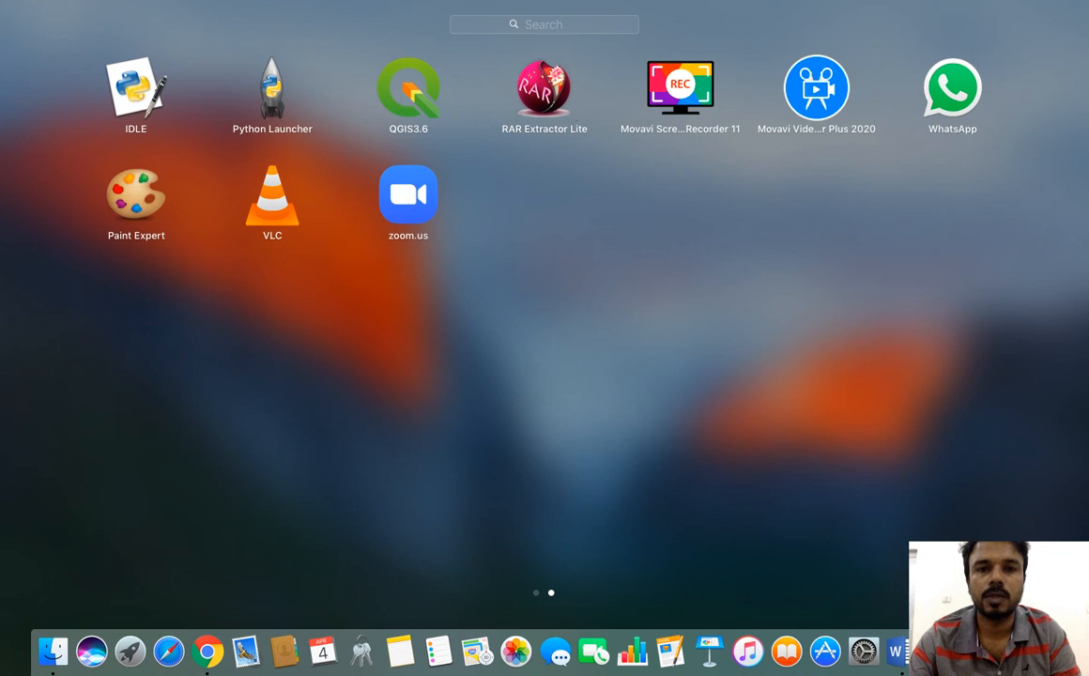
click(537, 593)
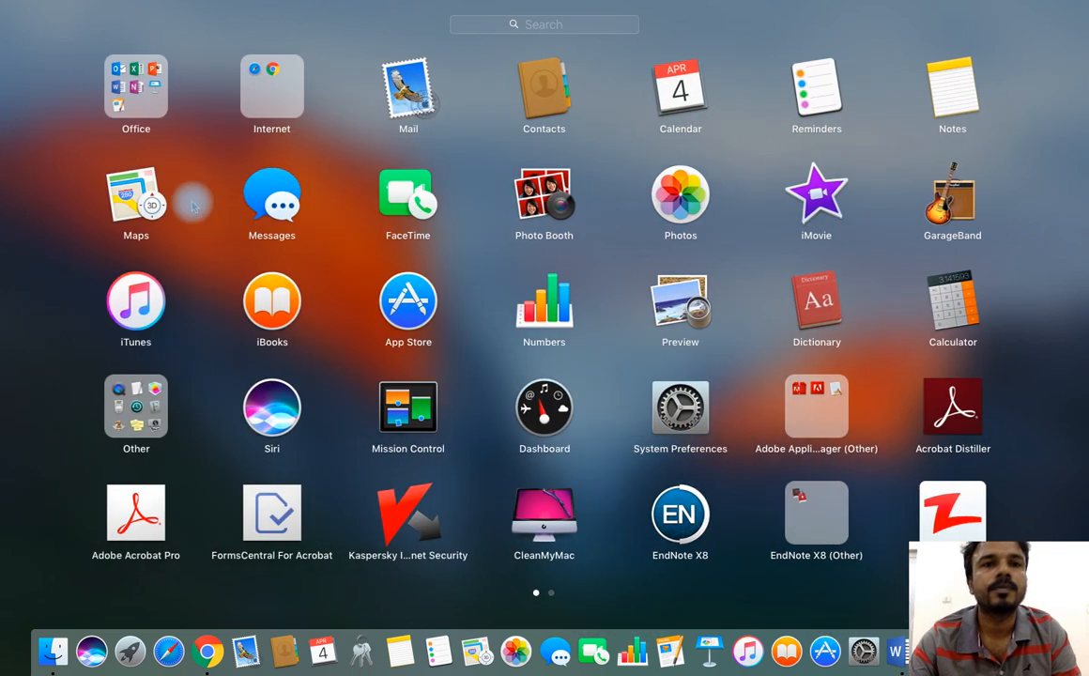
click(118, 94)
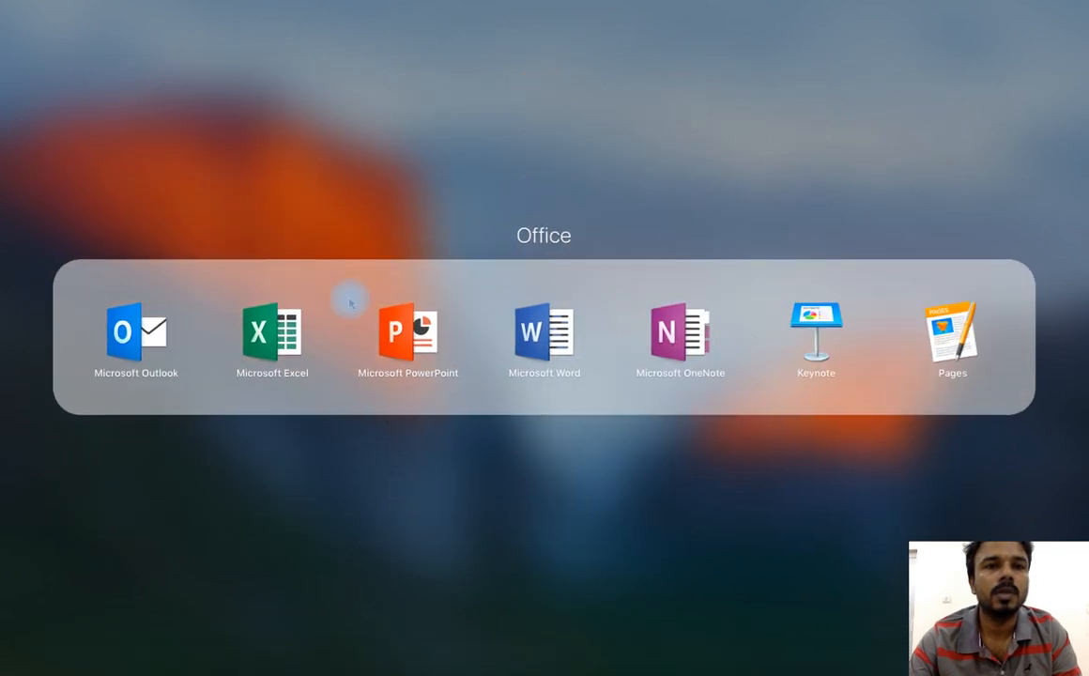
click(554, 343)
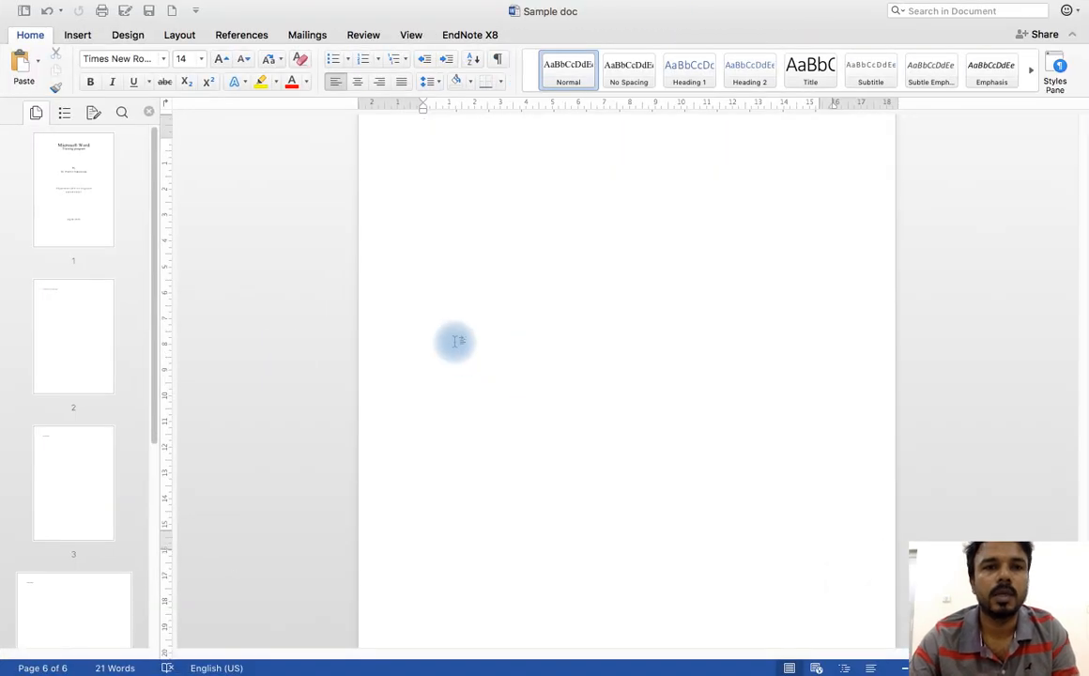
Step: Create a new blank document
scroll(442, 338, up, 1)
scroll(455, 314, up, 3)
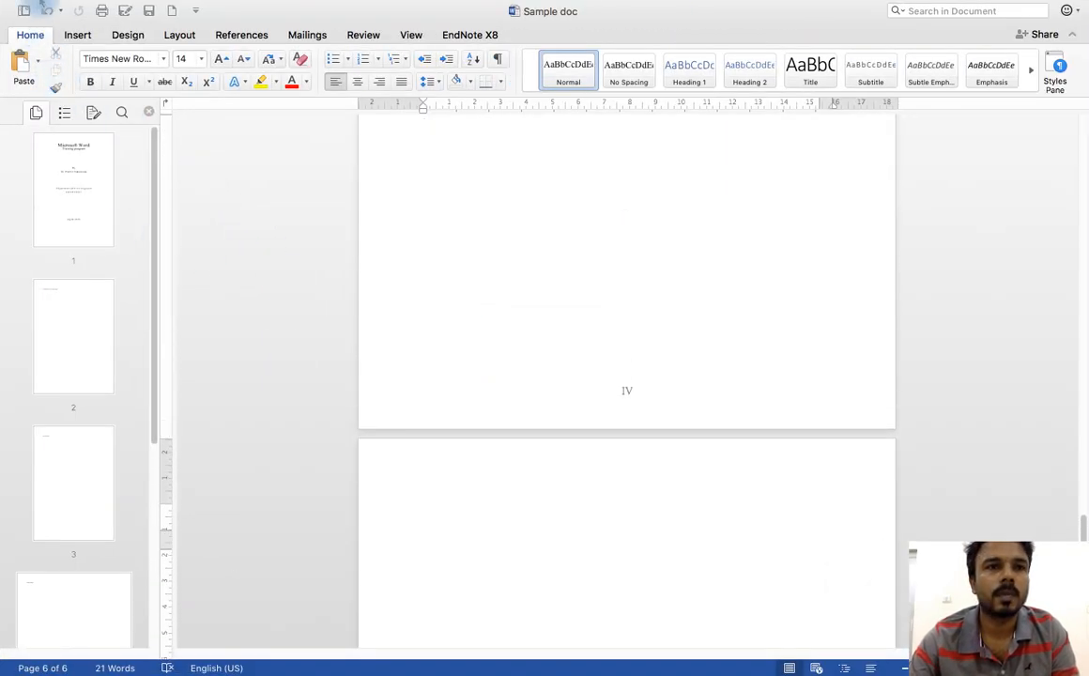
mouse_move(49, 5)
click(90, 6)
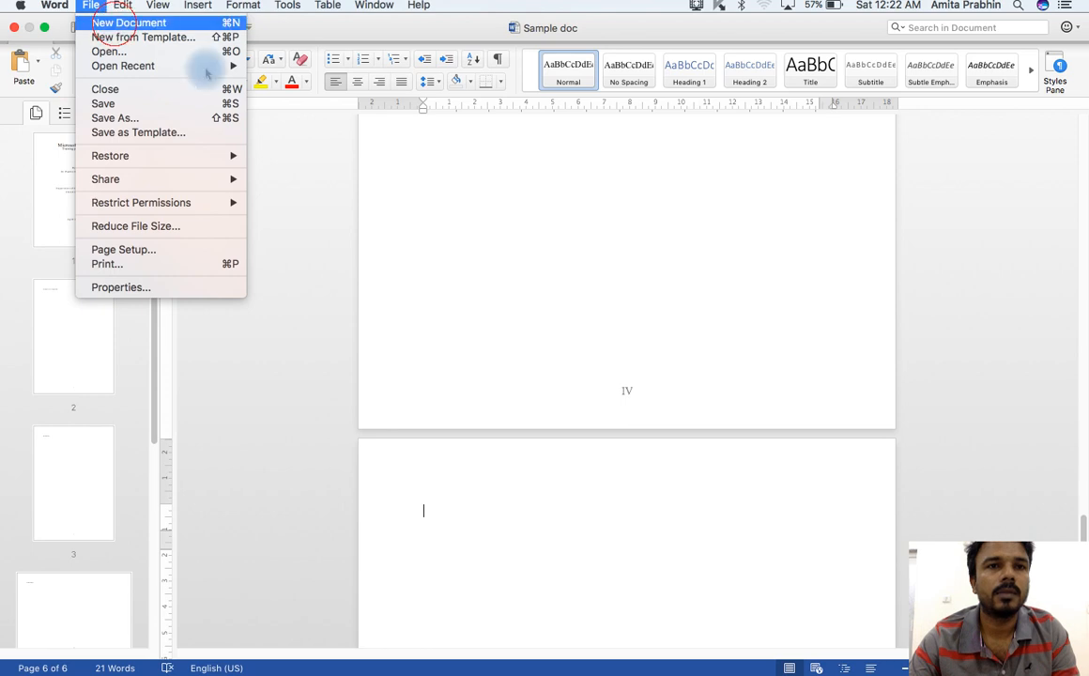
click(129, 24)
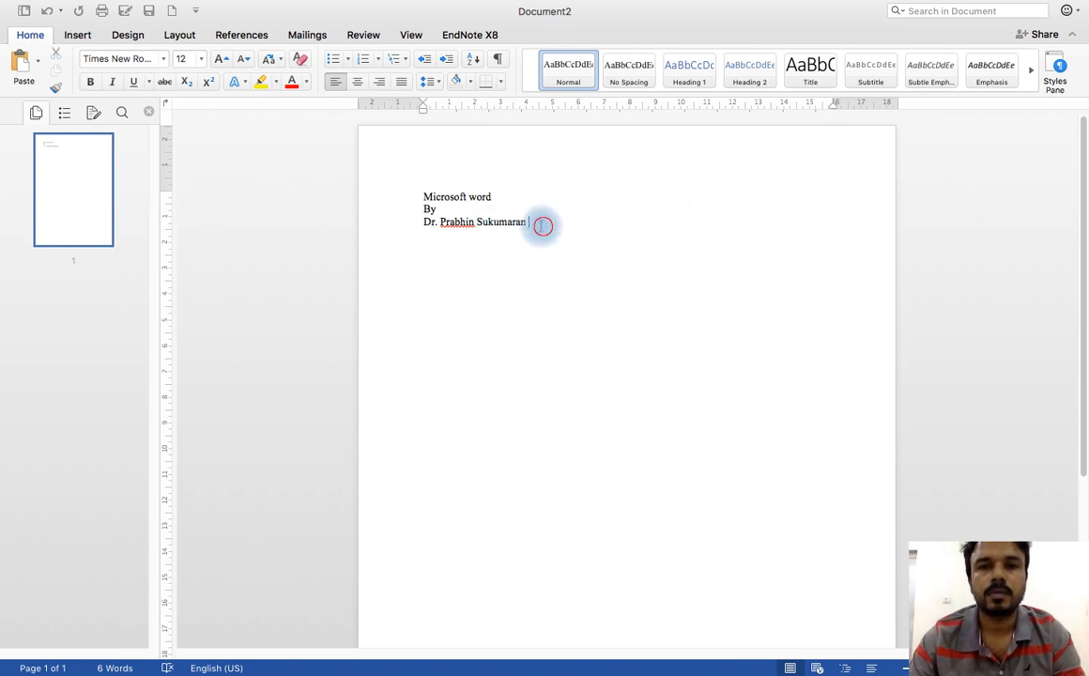
Step: Centre the title "Microsoft word", the "By" line and the author's name horizontally
drag(538, 223, 411, 202)
key(BackSpace)
text(c)
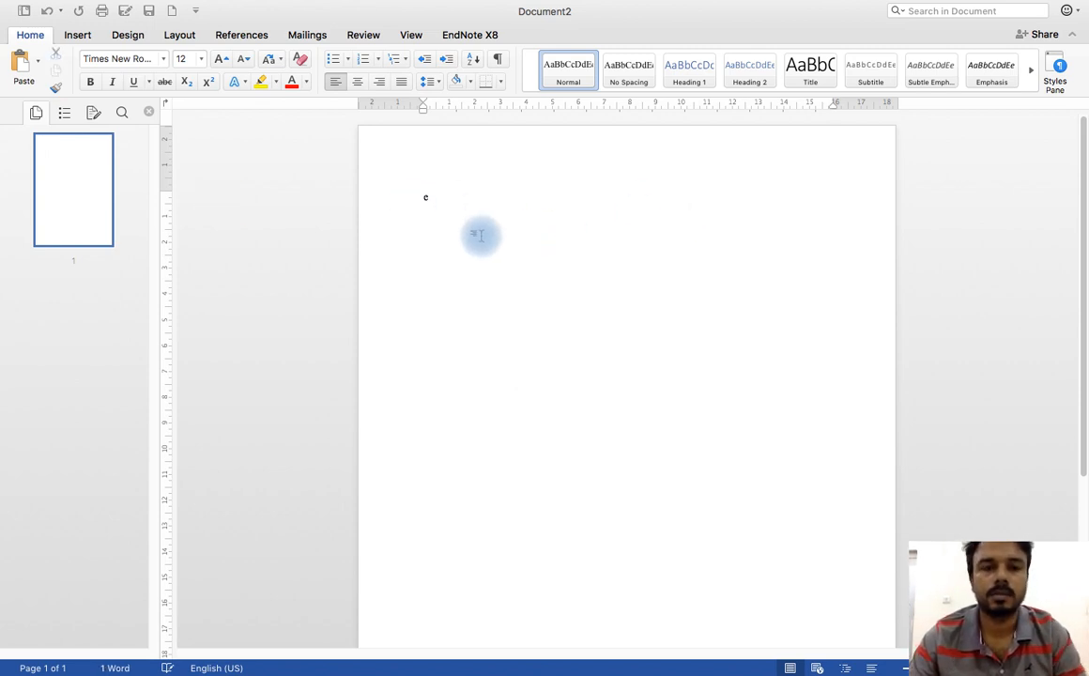
key(super+z)
key(super+z)
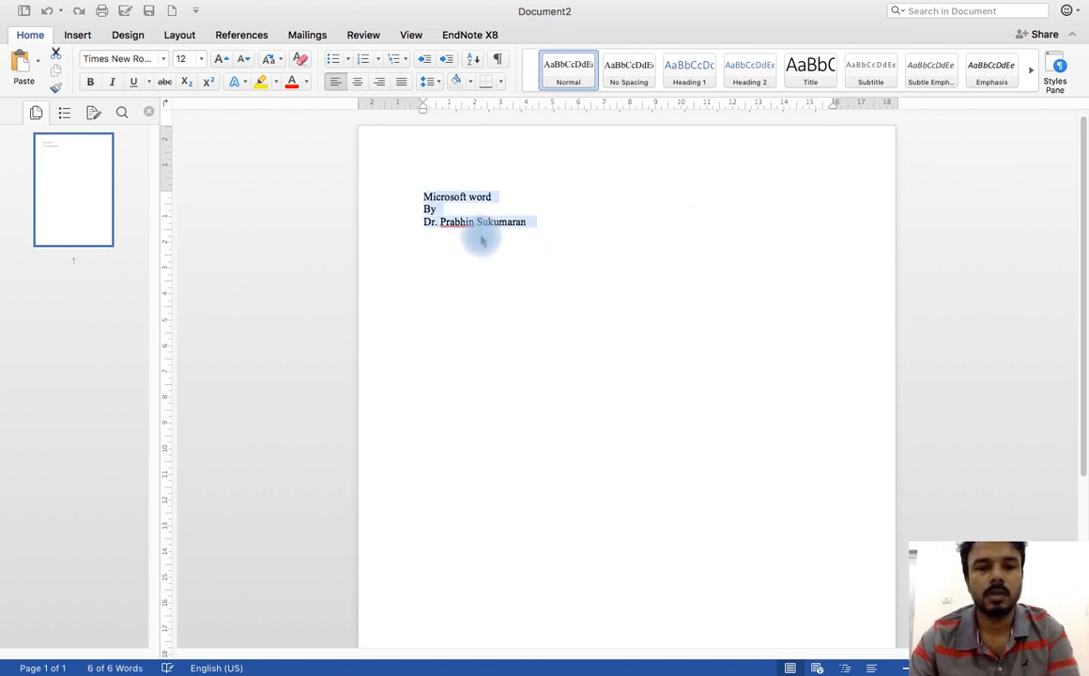
key(super+e)
Step: Enlarge the "Microsoft word" title to font size 28
drag(575, 198, 668, 194)
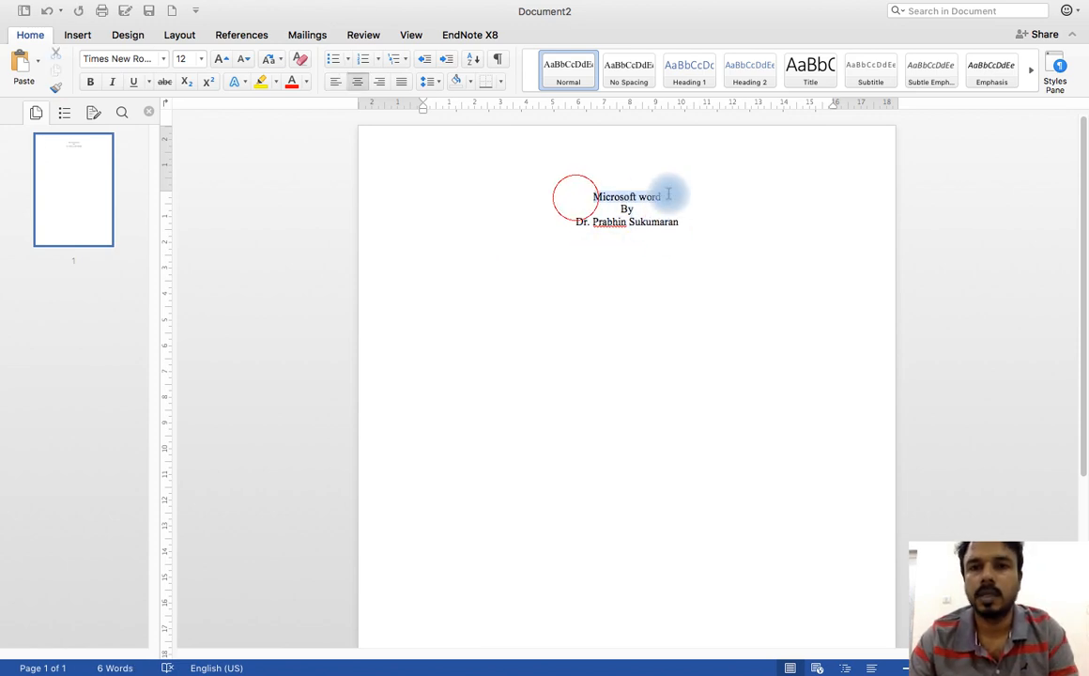
click(219, 59)
click(219, 59)
click(219, 59)
click(218, 59)
click(219, 59)
click(219, 59)
click(219, 59)
click(219, 59)
click(218, 59)
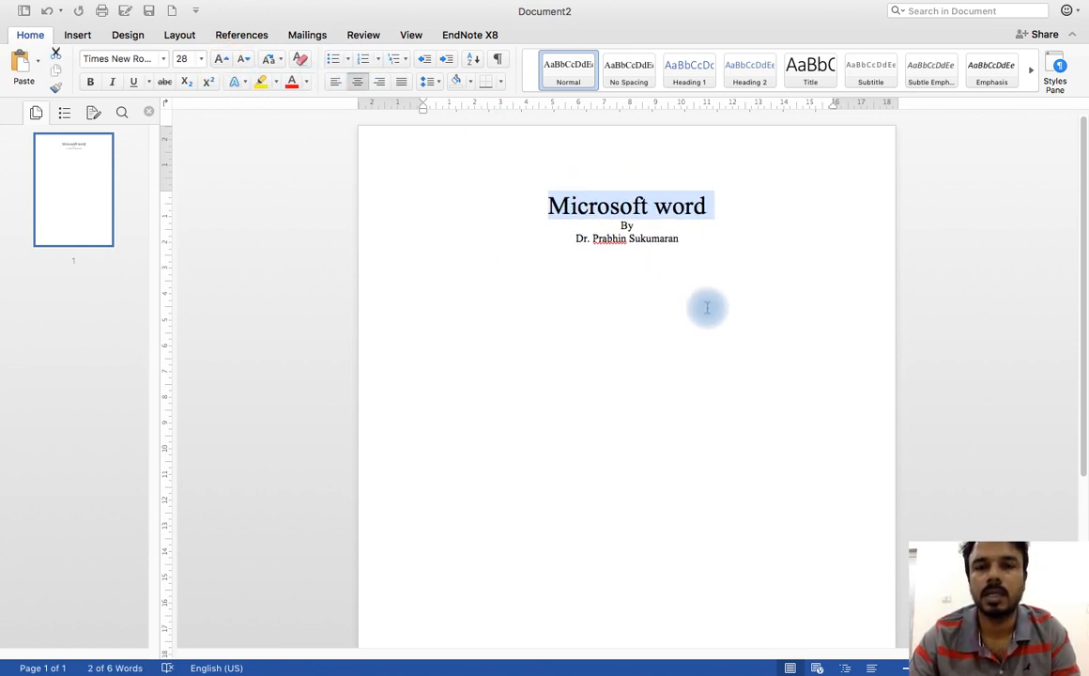
Step: Insert two blank lines between the title and the "By" line
click(625, 228)
key(Return)
key(Return)
Step: Enlarge the "By" line and the author's name below the title to font size 20
click(576, 266)
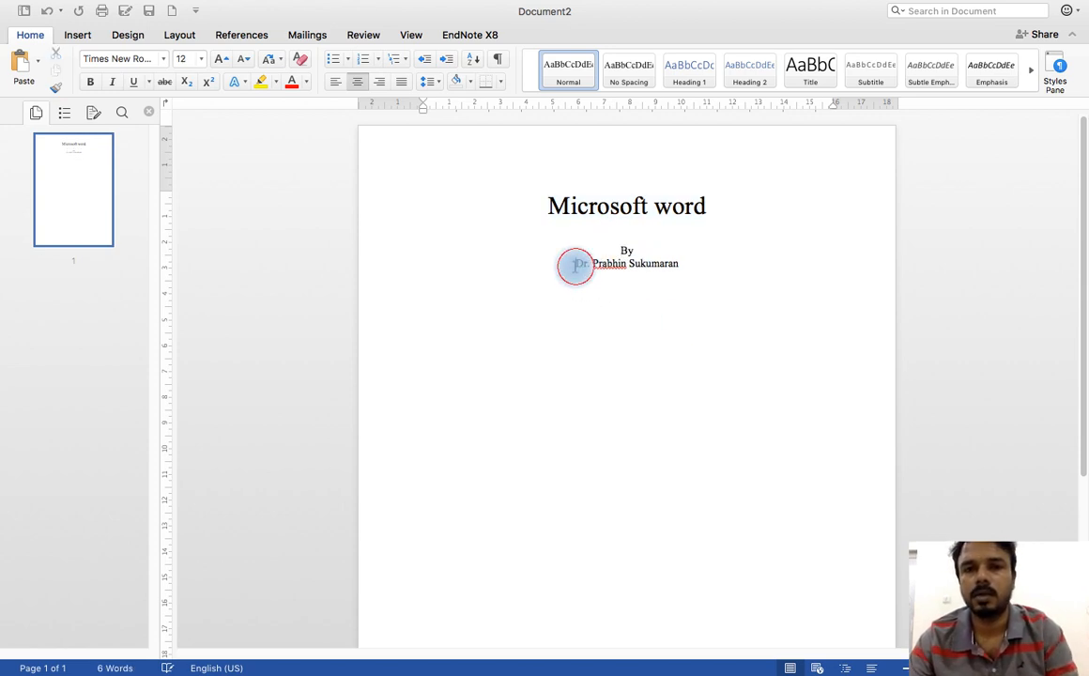
drag(688, 270, 535, 265)
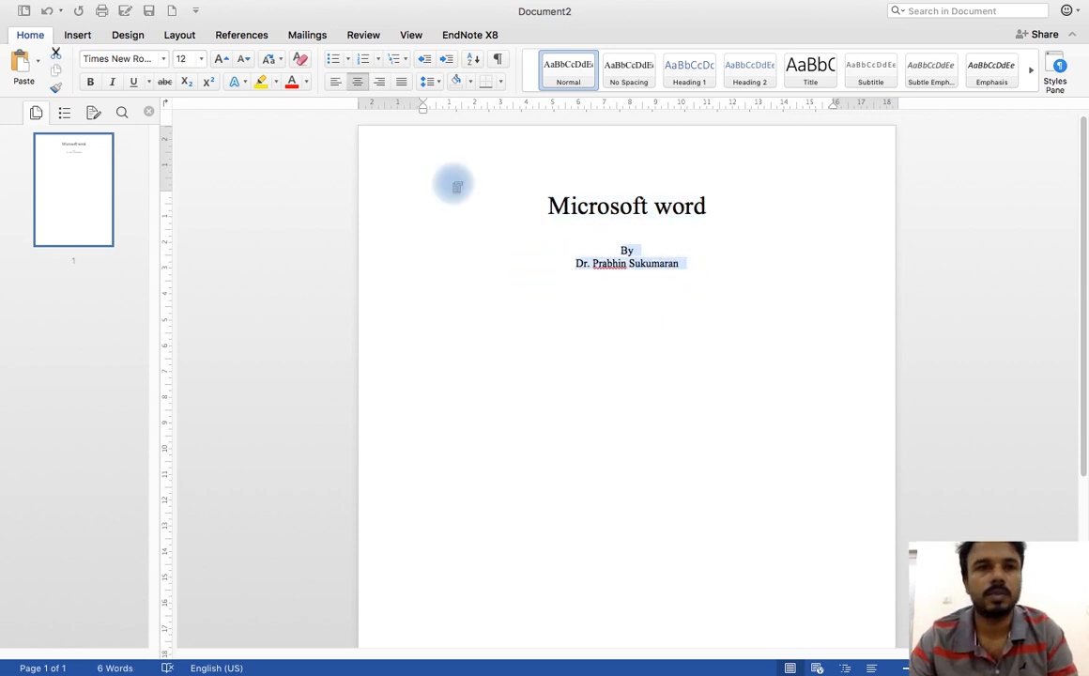
click(221, 59)
click(221, 59)
click(221, 59)
click(222, 60)
Step: Add the date "April 2020" below the author's name, separated by blank lines, and start a new line after it
click(670, 492)
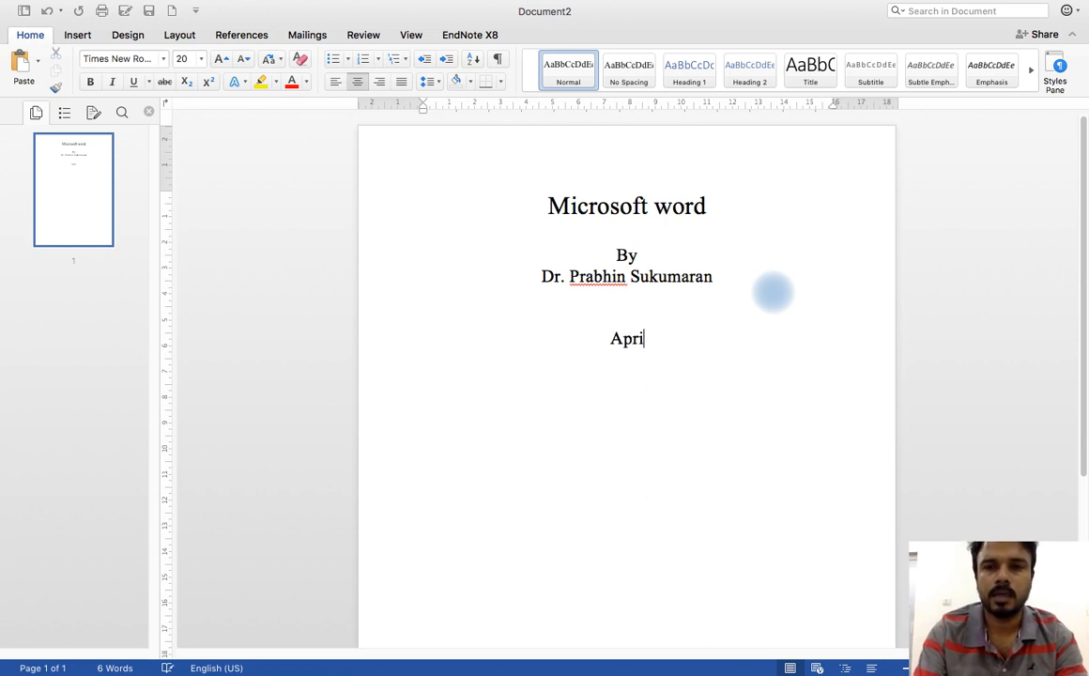
text(202)
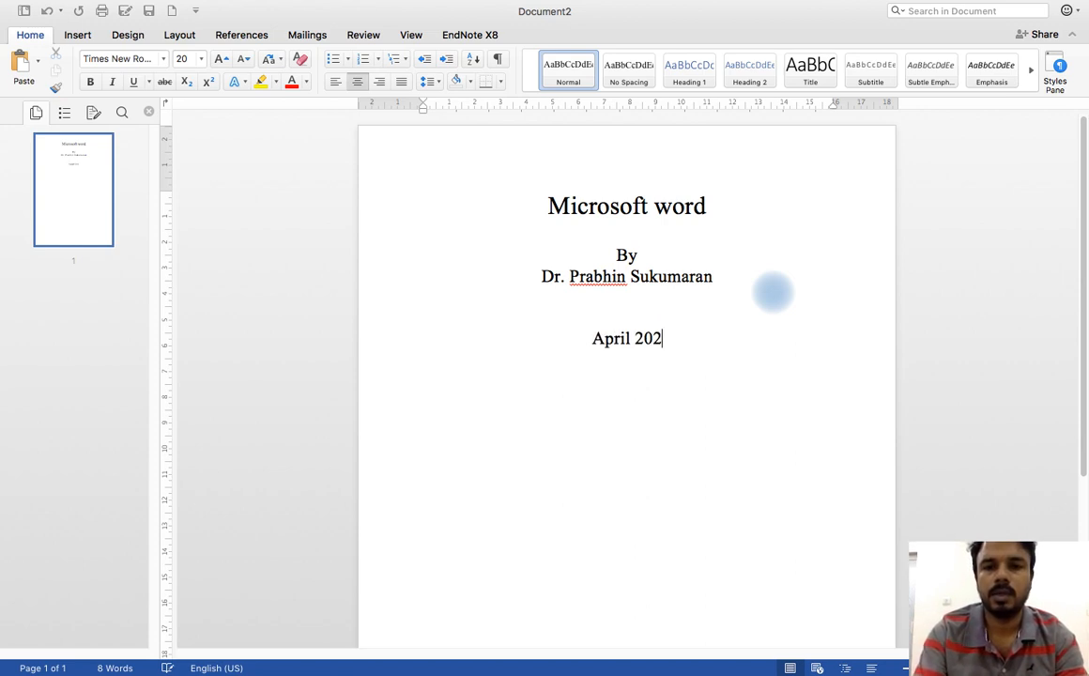
text(0)
key(Return)
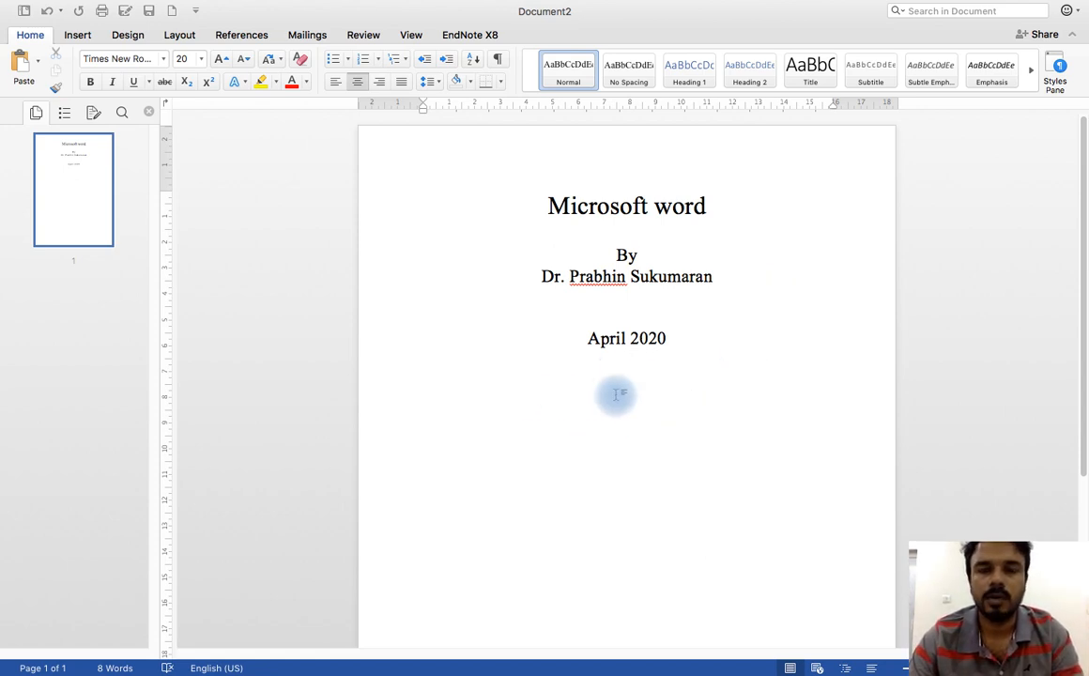
Step: Insert a Next Page section break after the date on the title page
scroll(637, 394, down, 3)
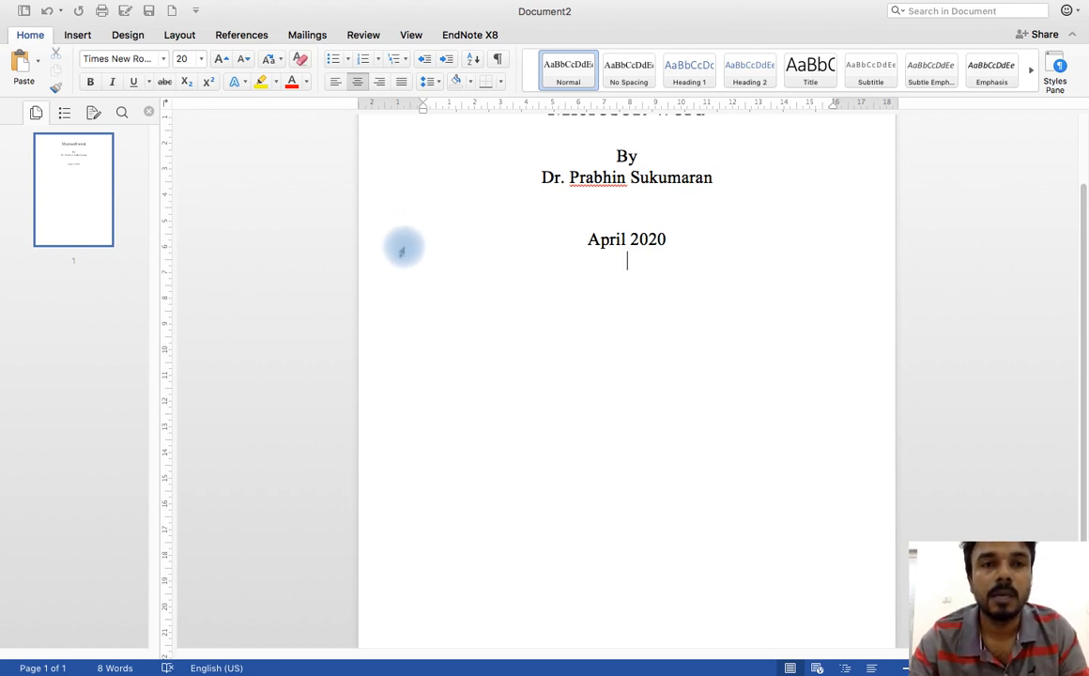
click(181, 36)
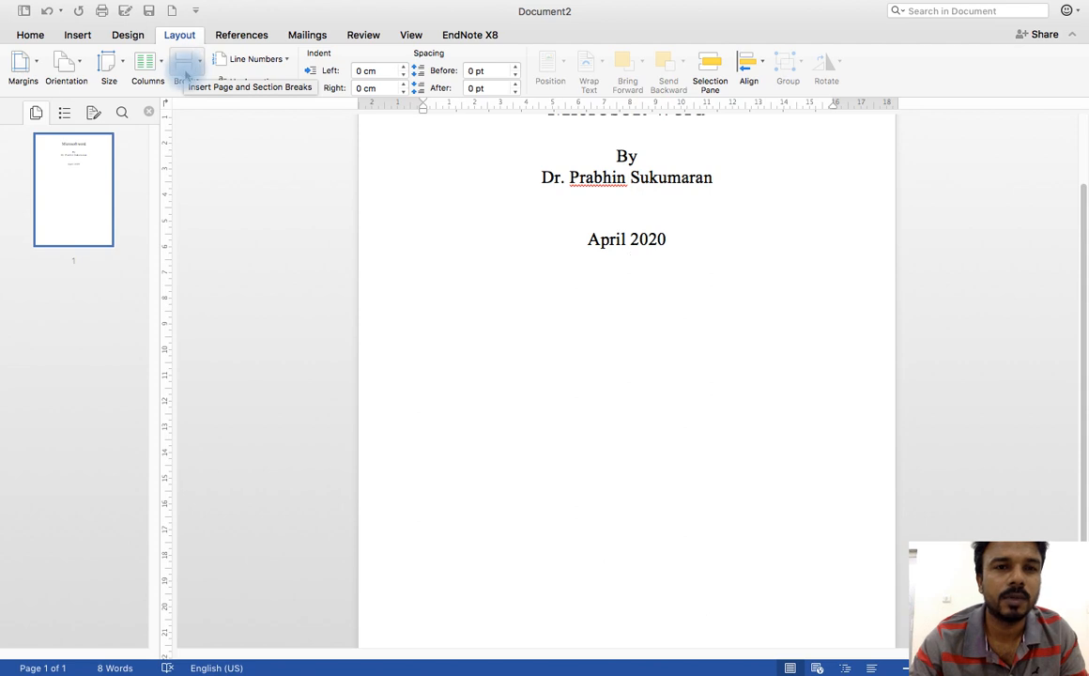
click(188, 68)
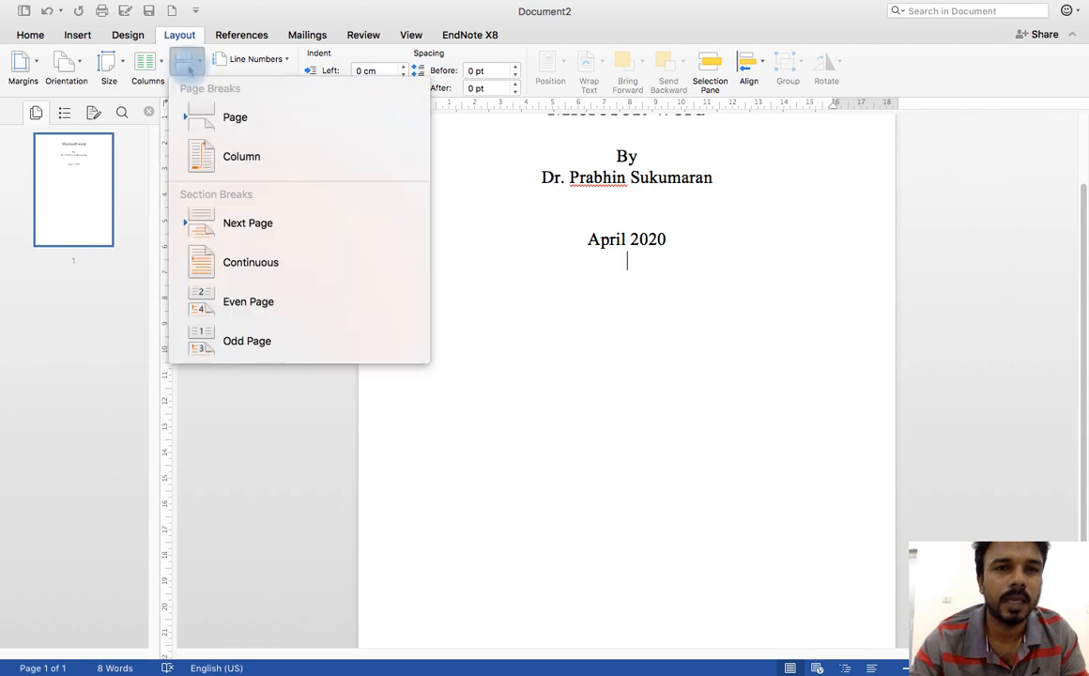
click(246, 229)
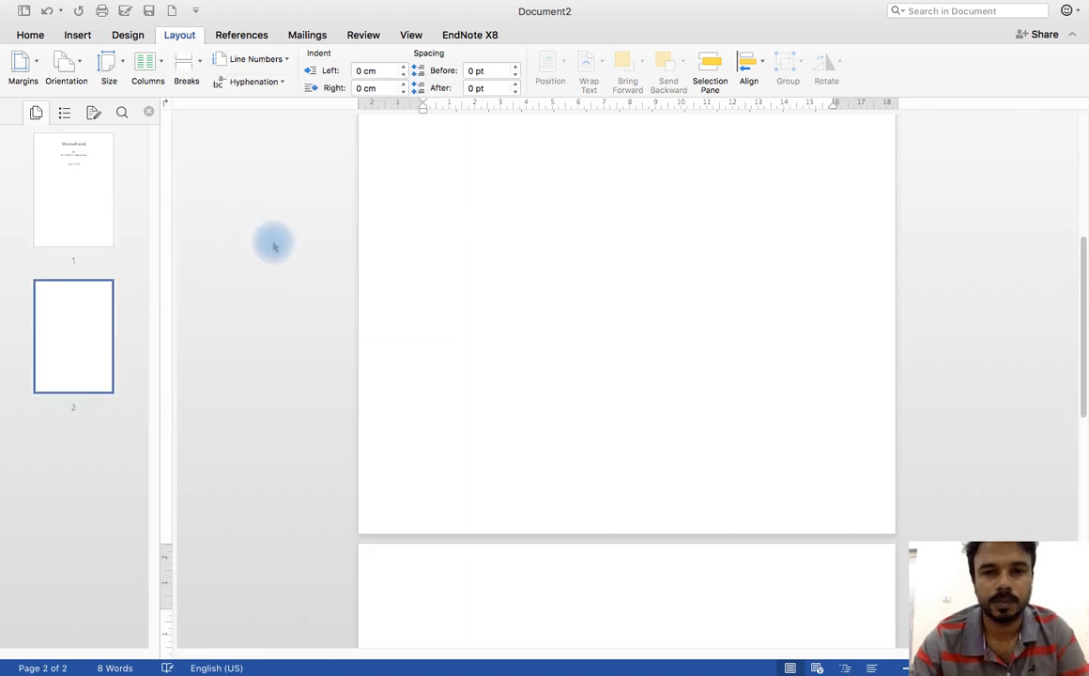
Step: Enter the heading "Introduction" on the second page and correct its spelling using the suggested word
scroll(451, 267, down, 3)
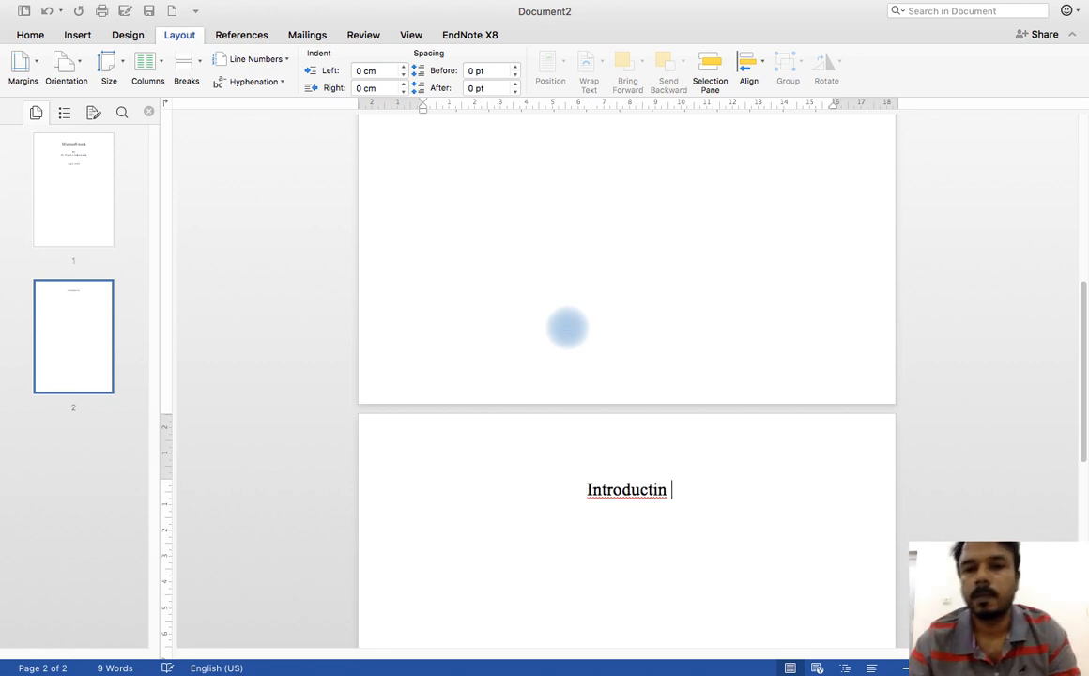
right_click(622, 489)
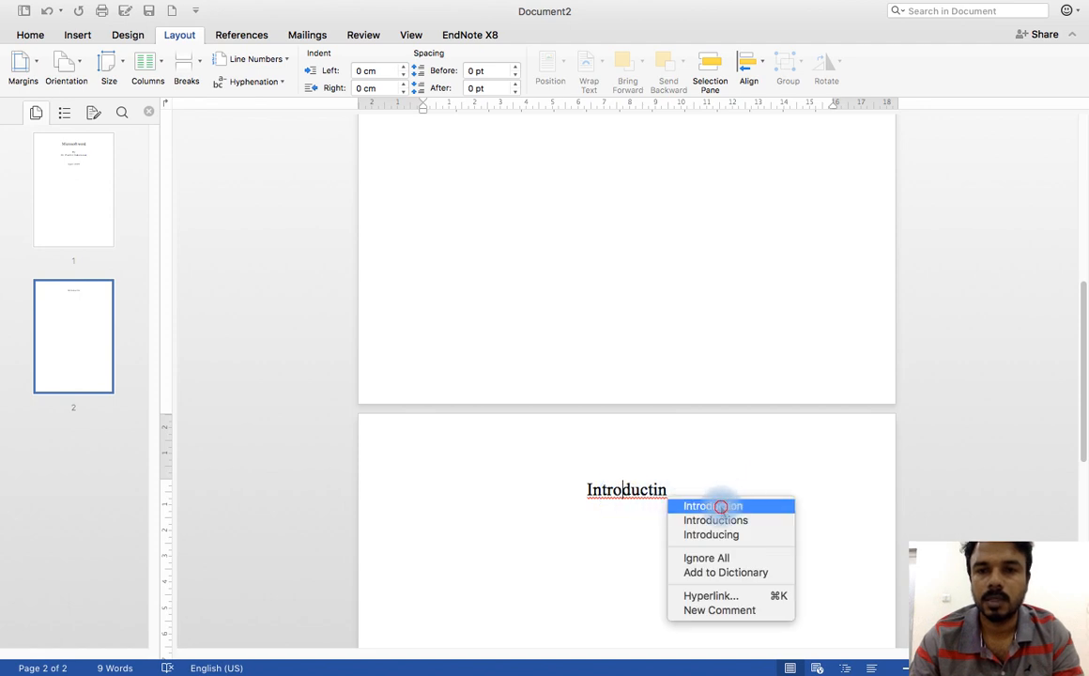
click(720, 507)
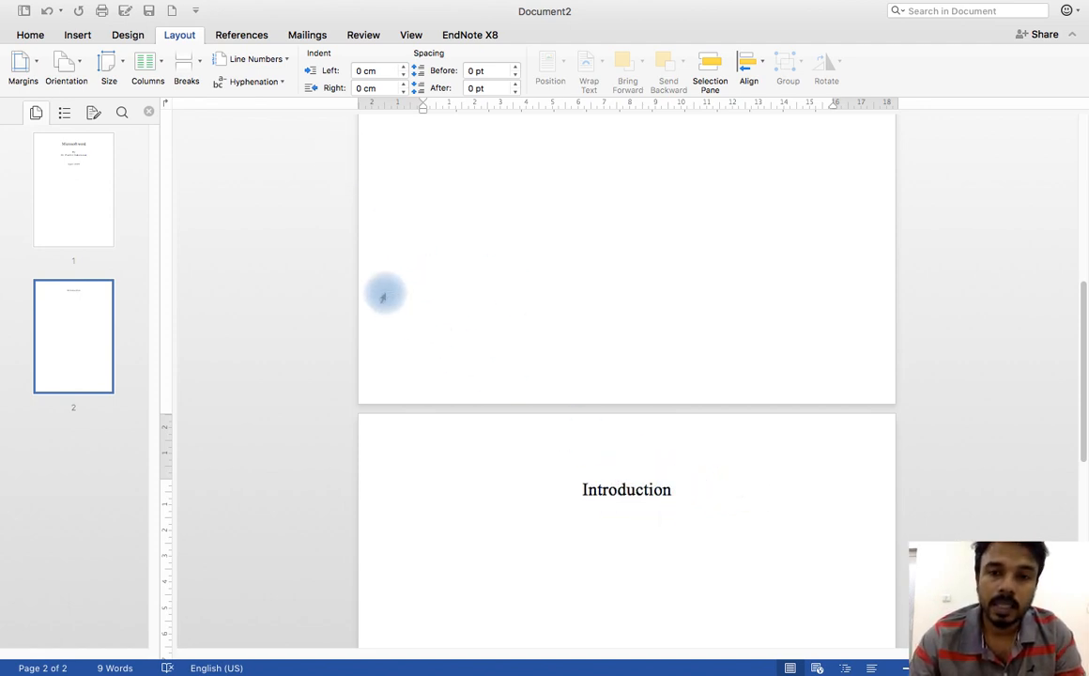
Step: Insert a page break after the "Introduction" heading on page 2
scroll(562, 406, down, 3)
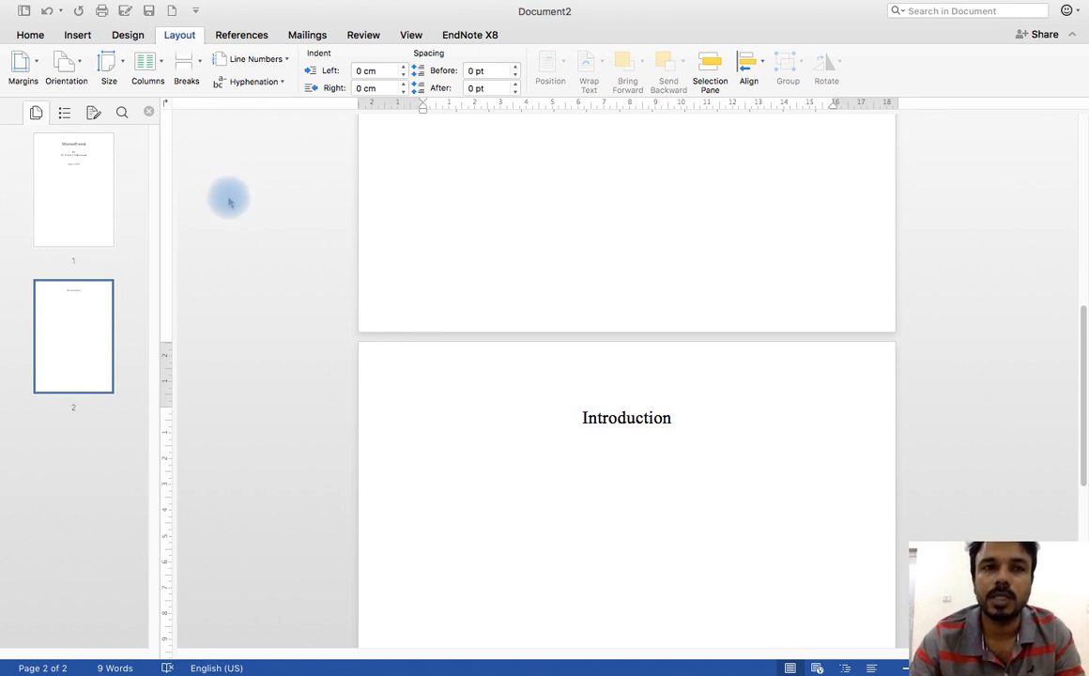
click(80, 38)
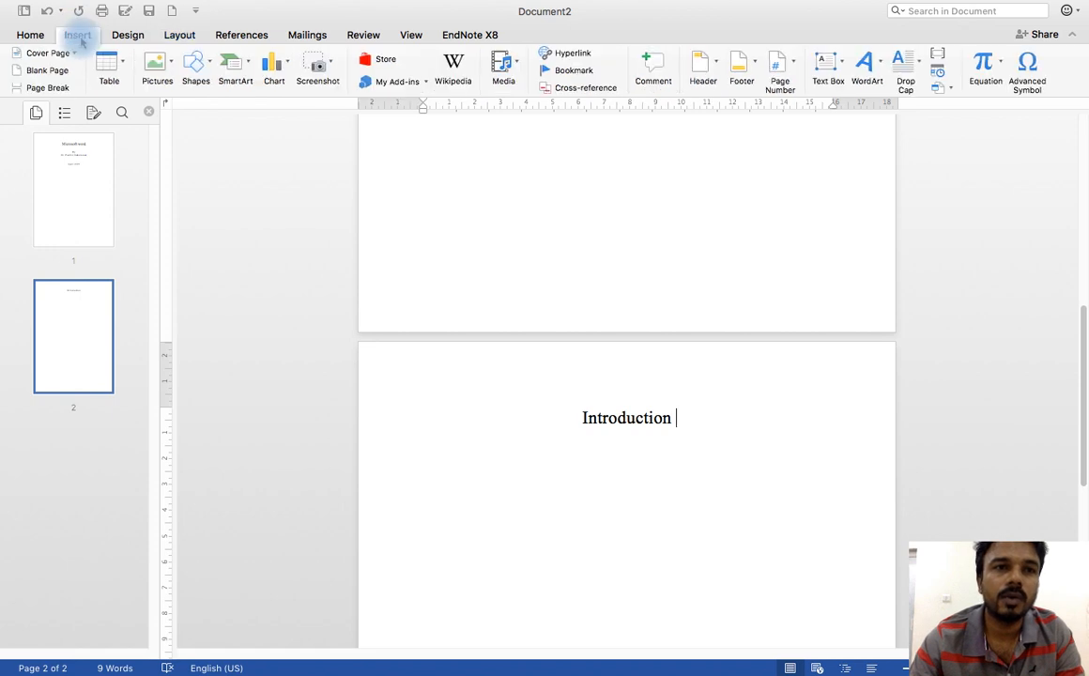
click(48, 90)
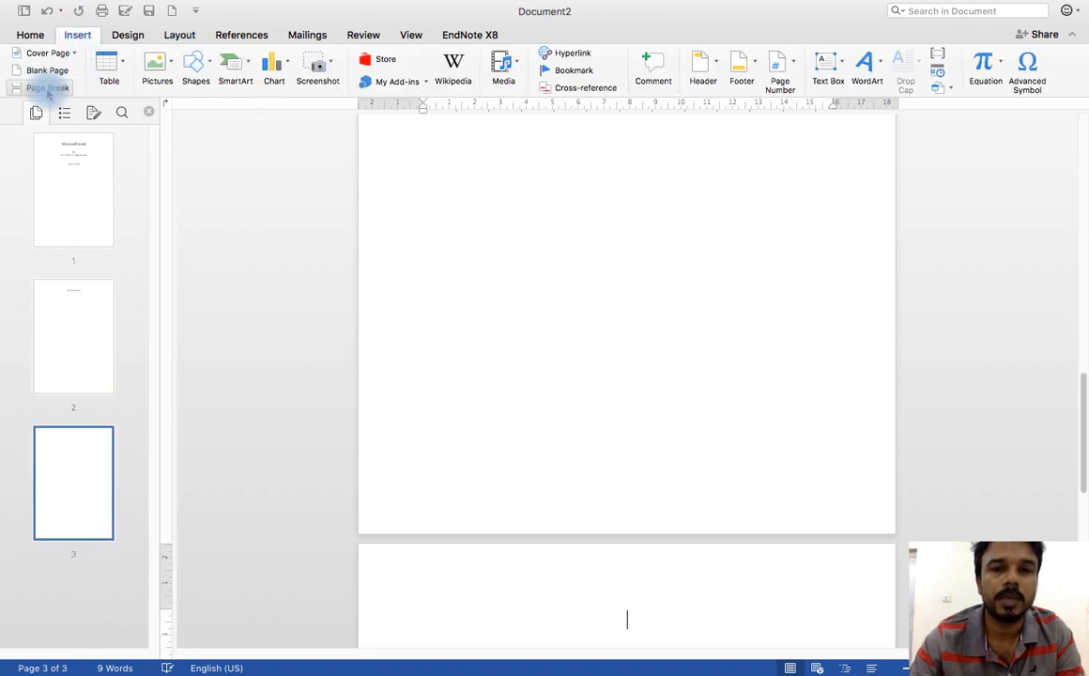
Step: Review how the title page, the Introduction page and the third page are separated
click(57, 331)
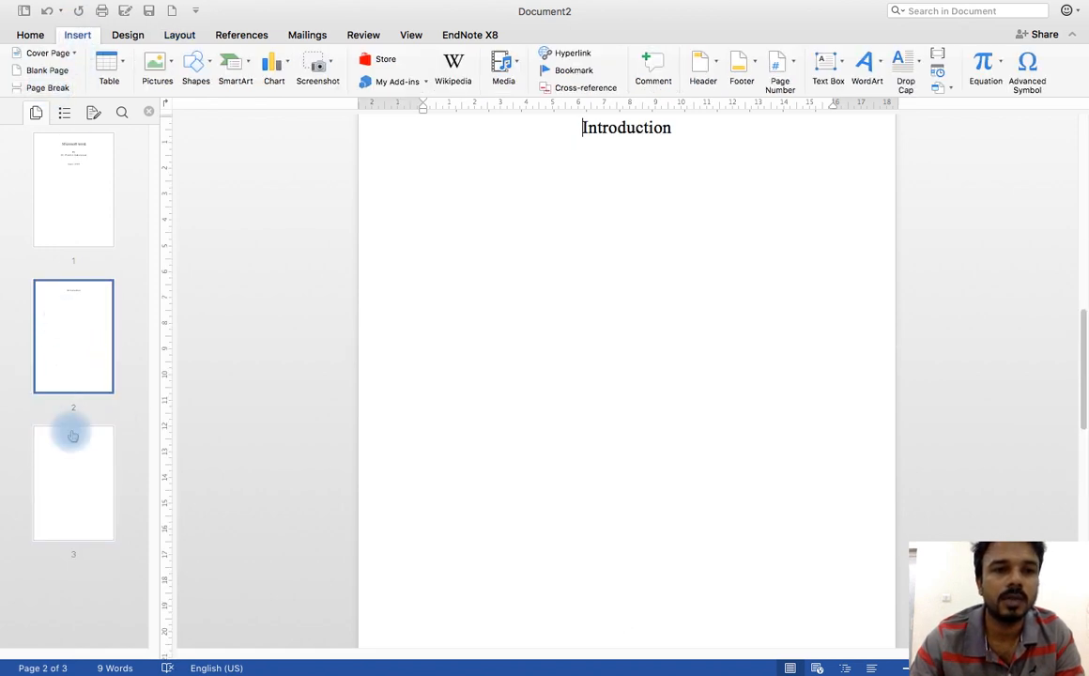
click(74, 457)
click(71, 351)
click(77, 441)
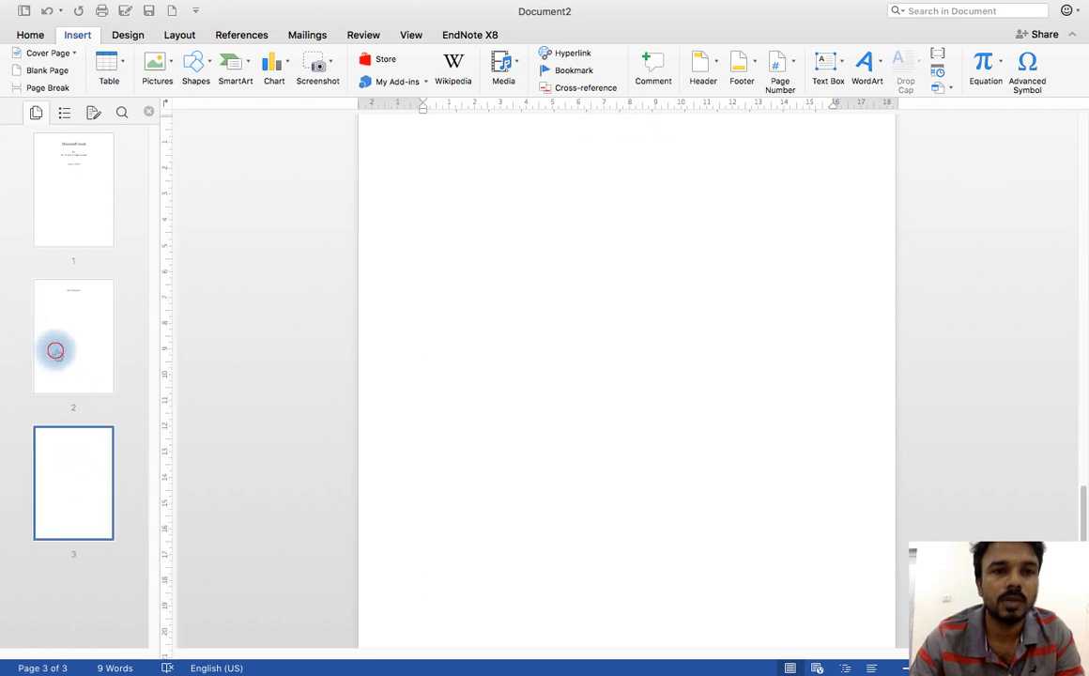
click(52, 356)
scroll(706, 334, up, 5)
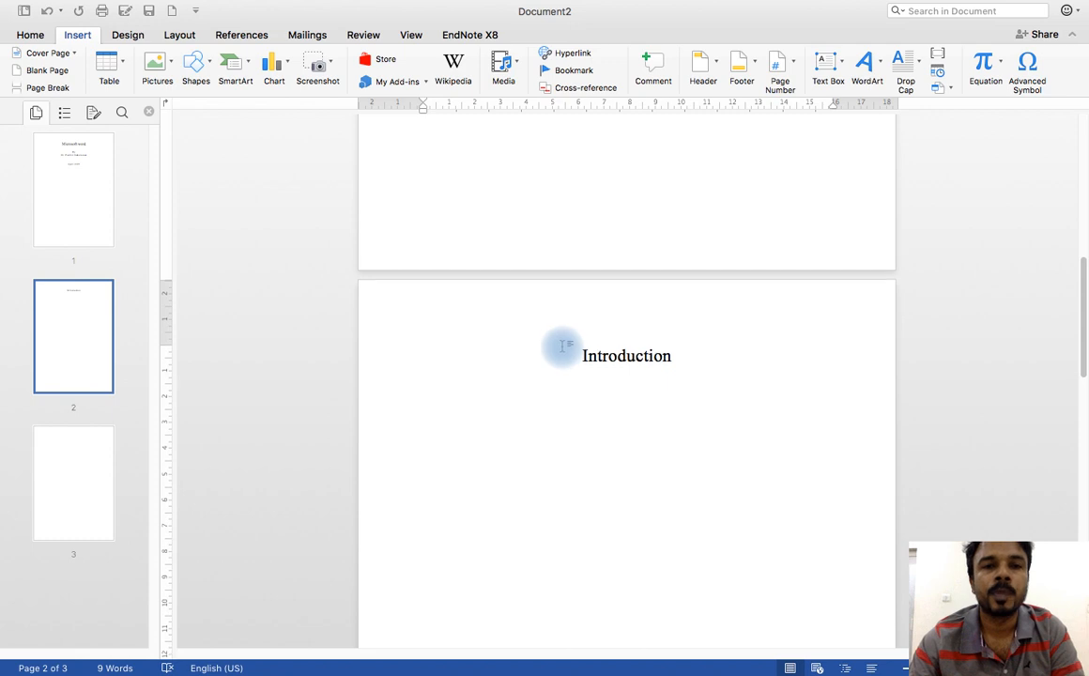
scroll(561, 351, up, 3)
scroll(526, 310, up, 8)
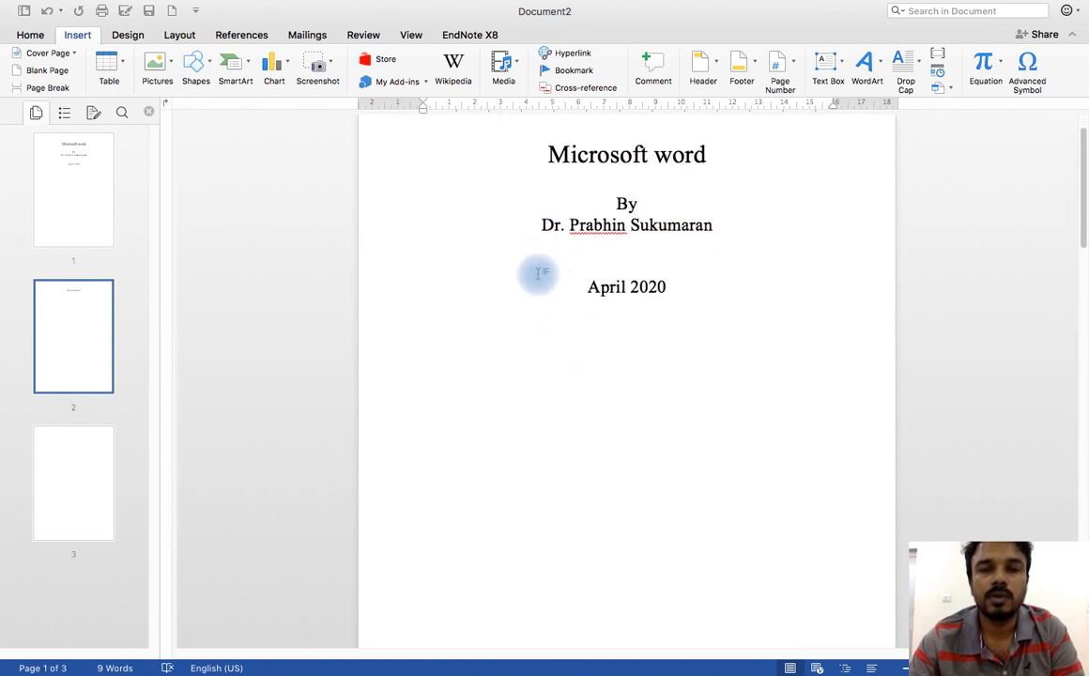
scroll(539, 273, down, 4)
scroll(540, 282, down, 5)
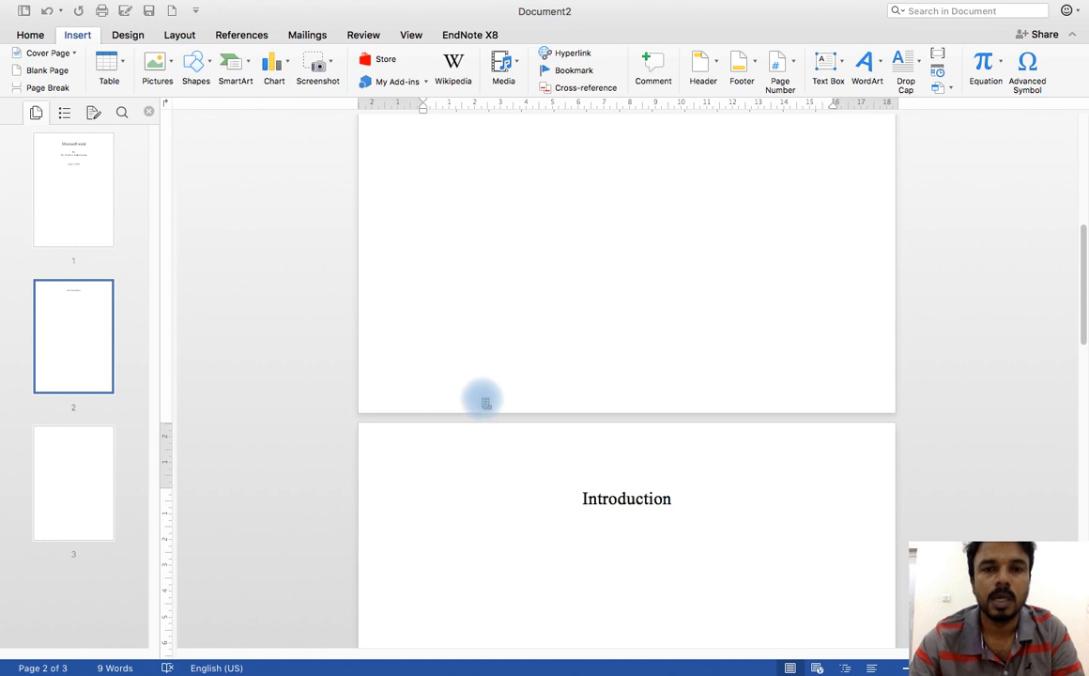
Step: Open the headers and footers for editing and unlink the section 2 header from the previous section
double_click(485, 403)
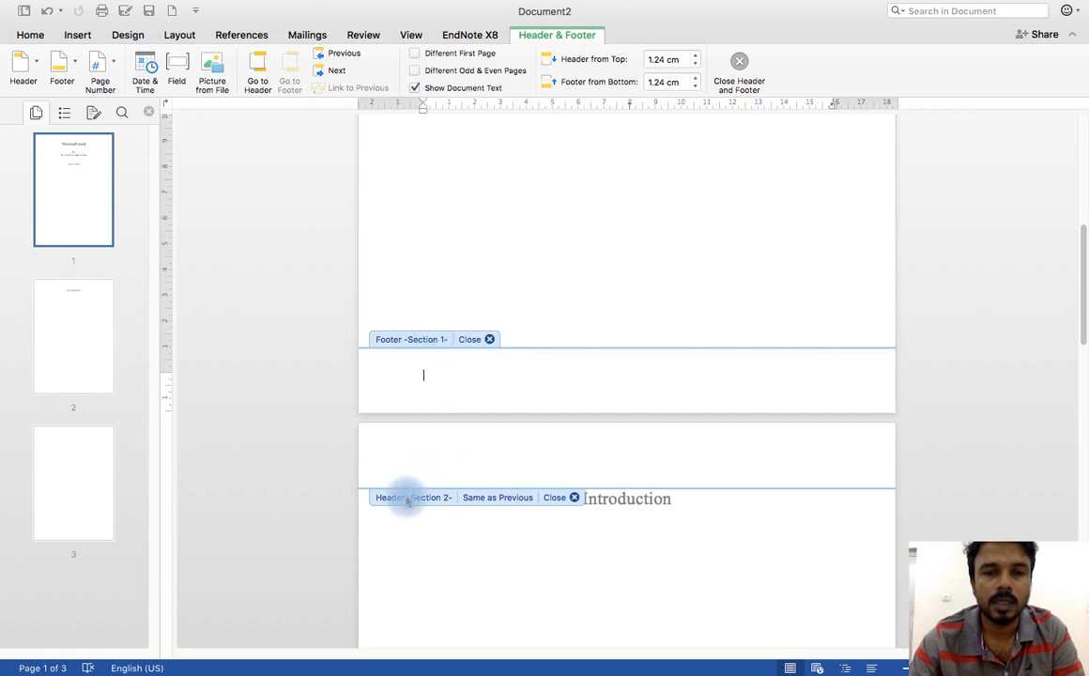
scroll(475, 440, down, 10)
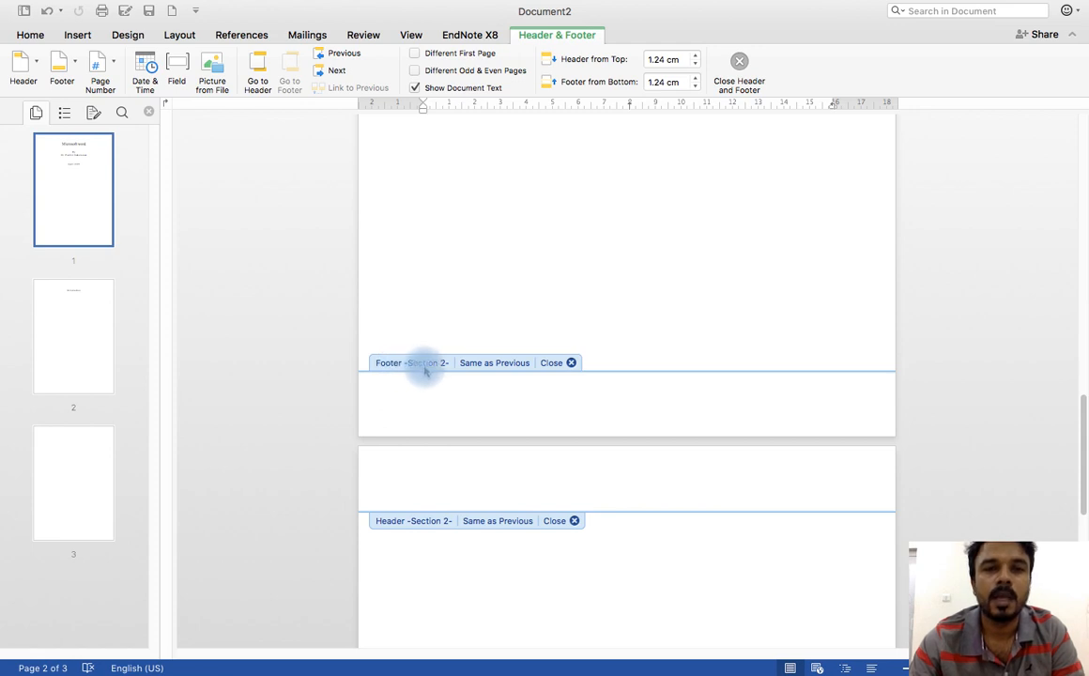
scroll(433, 379, up, 5)
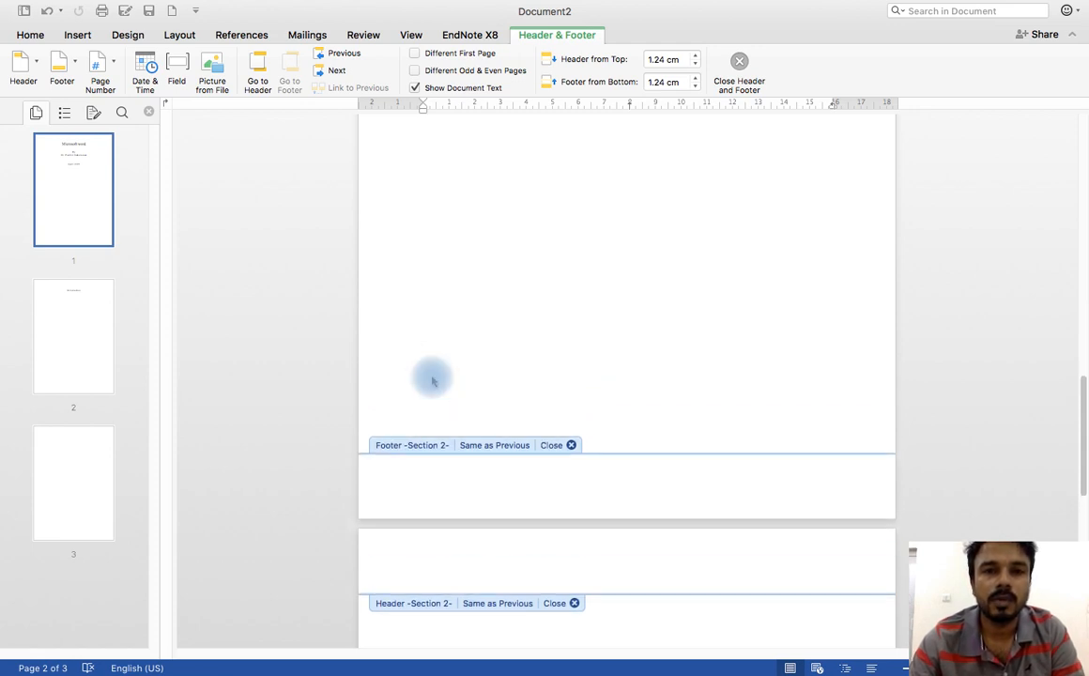
scroll(433, 379, up, 10)
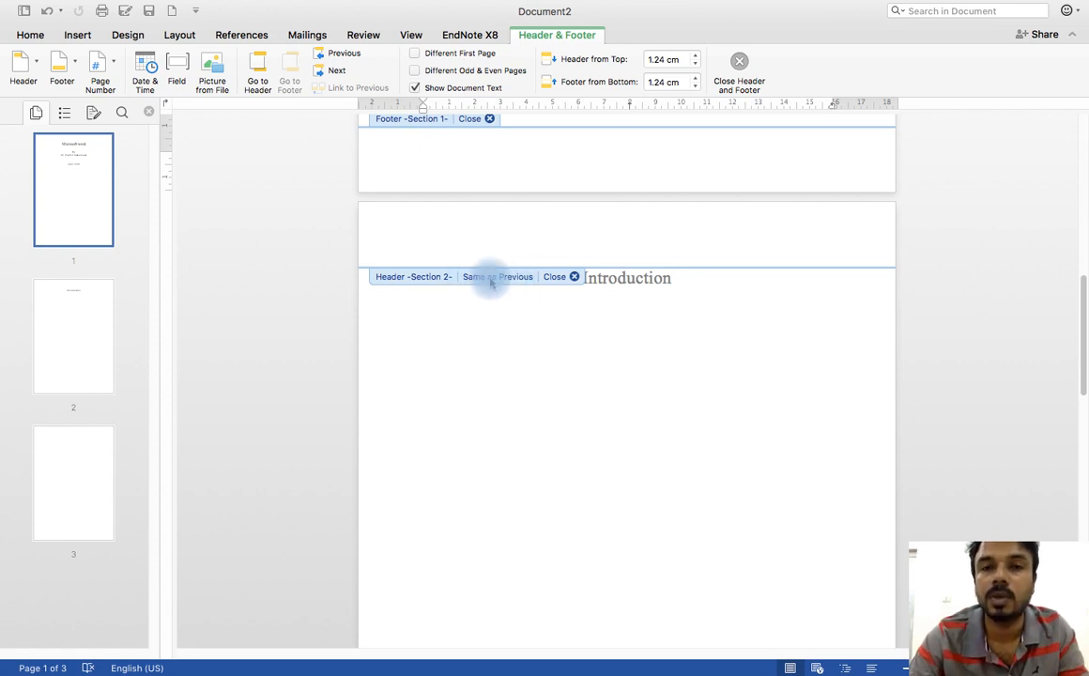
scroll(493, 287, up, 2)
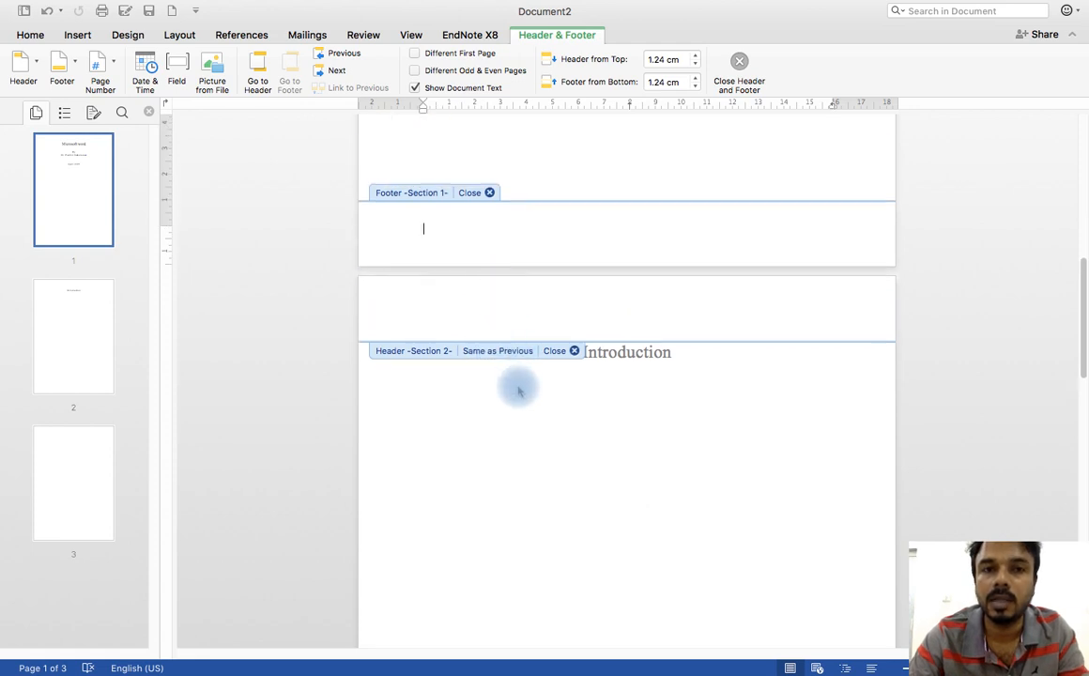
scroll(487, 306, down, 4)
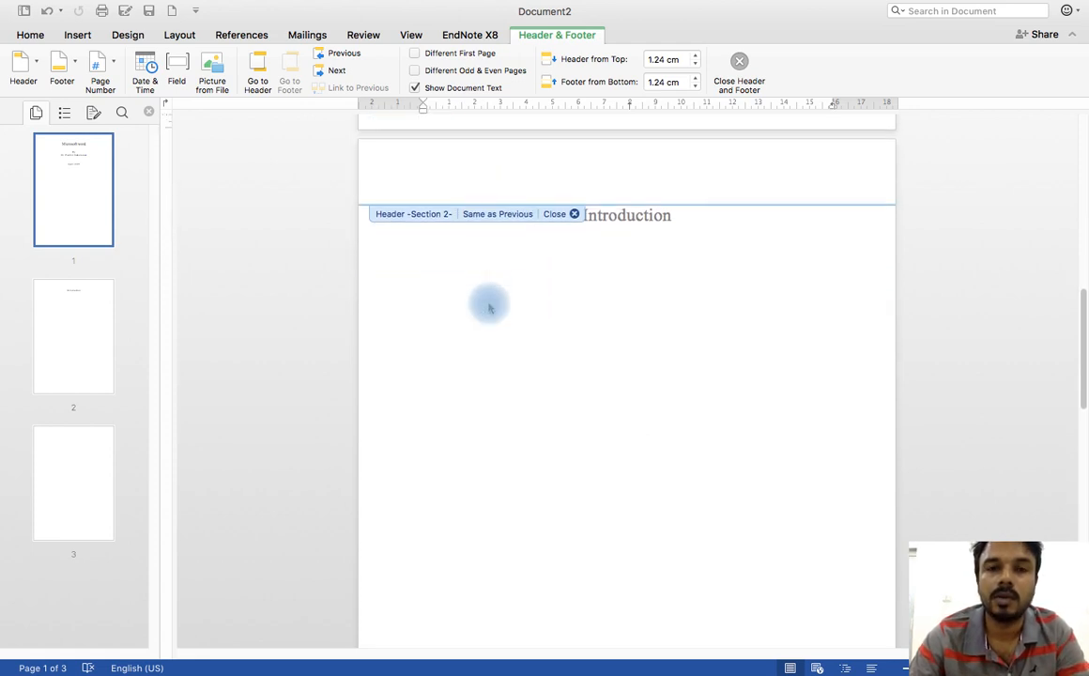
scroll(487, 304, up, 2)
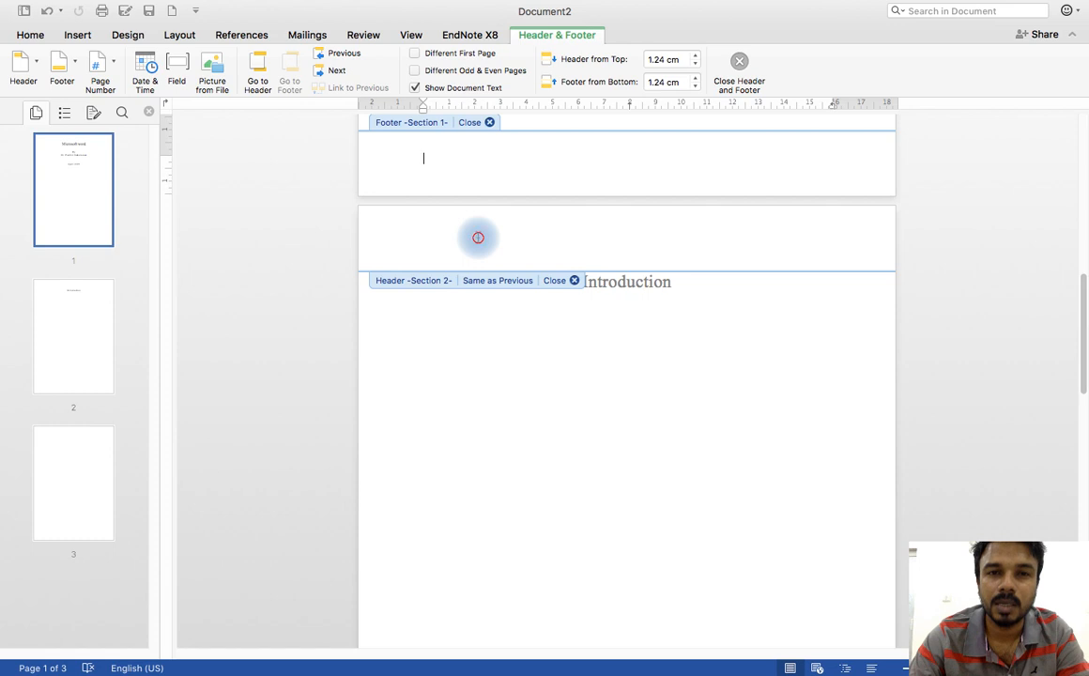
click(478, 237)
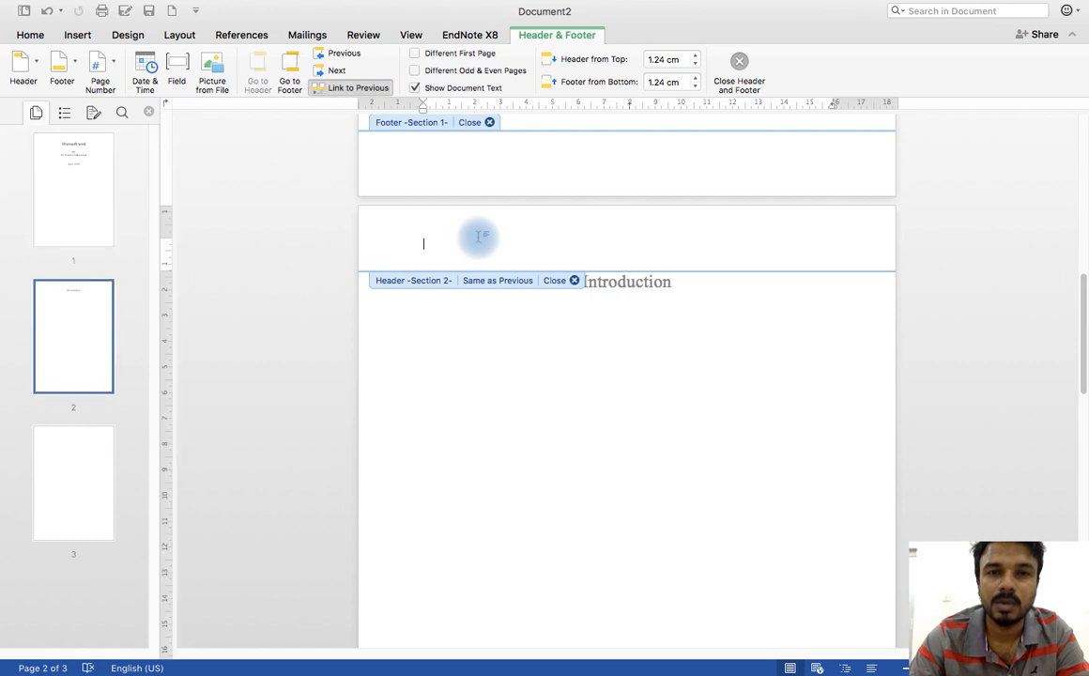
click(348, 87)
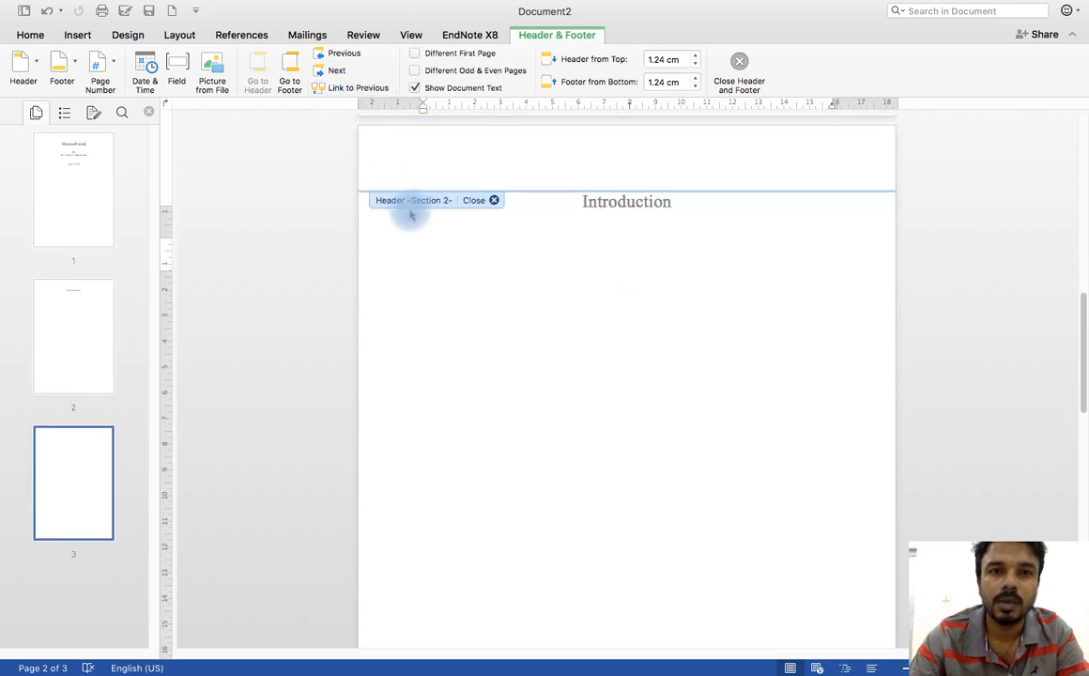
Step: Unlink the section 2 footer on page 2 from the previous section
scroll(468, 236, up, 2)
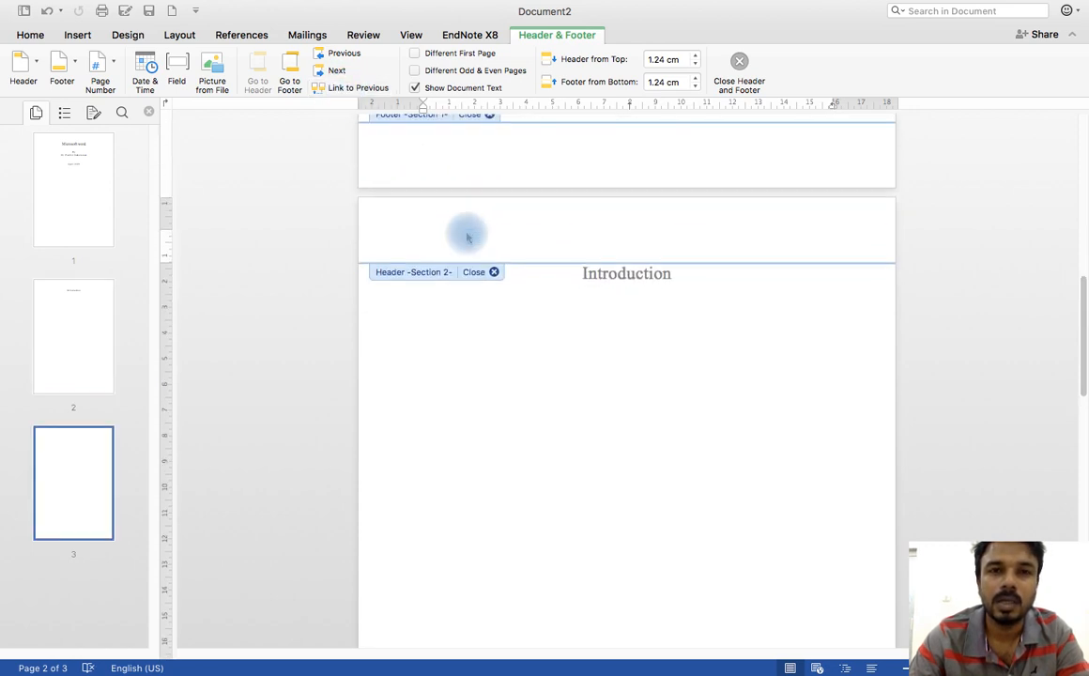
click(413, 234)
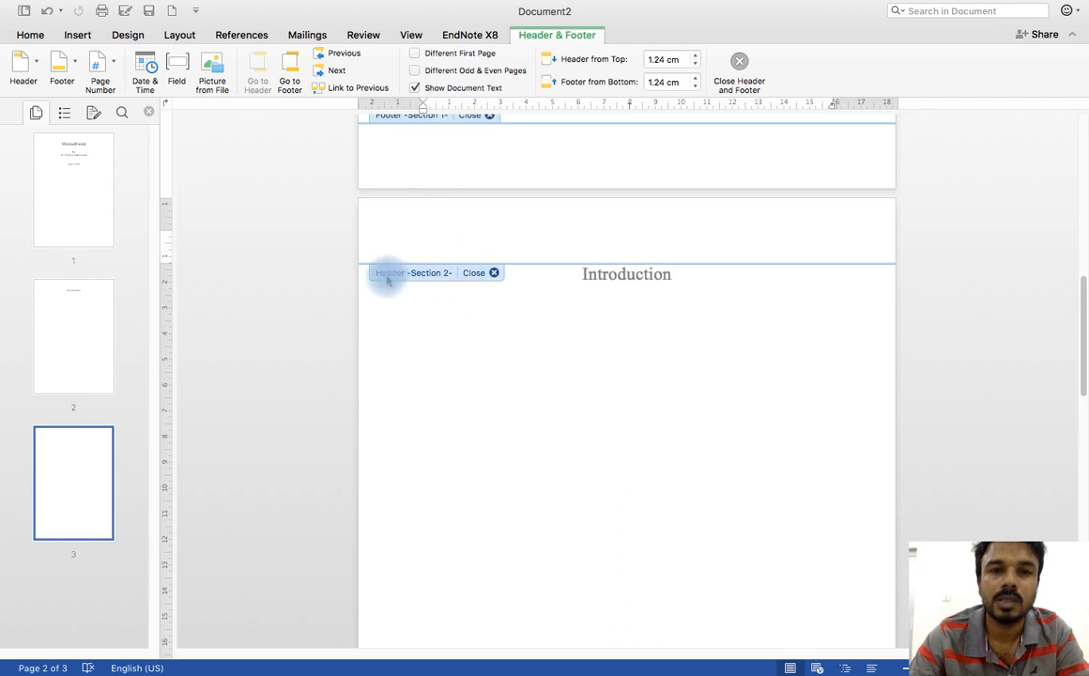
scroll(428, 225, up, 2)
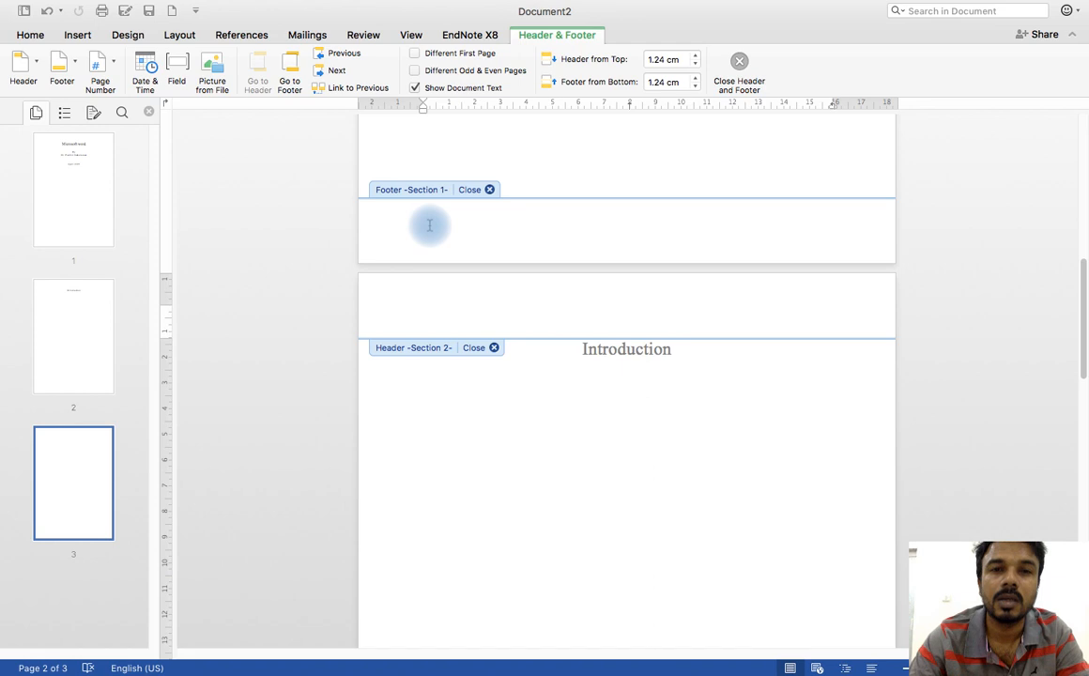
scroll(430, 197, up, 10)
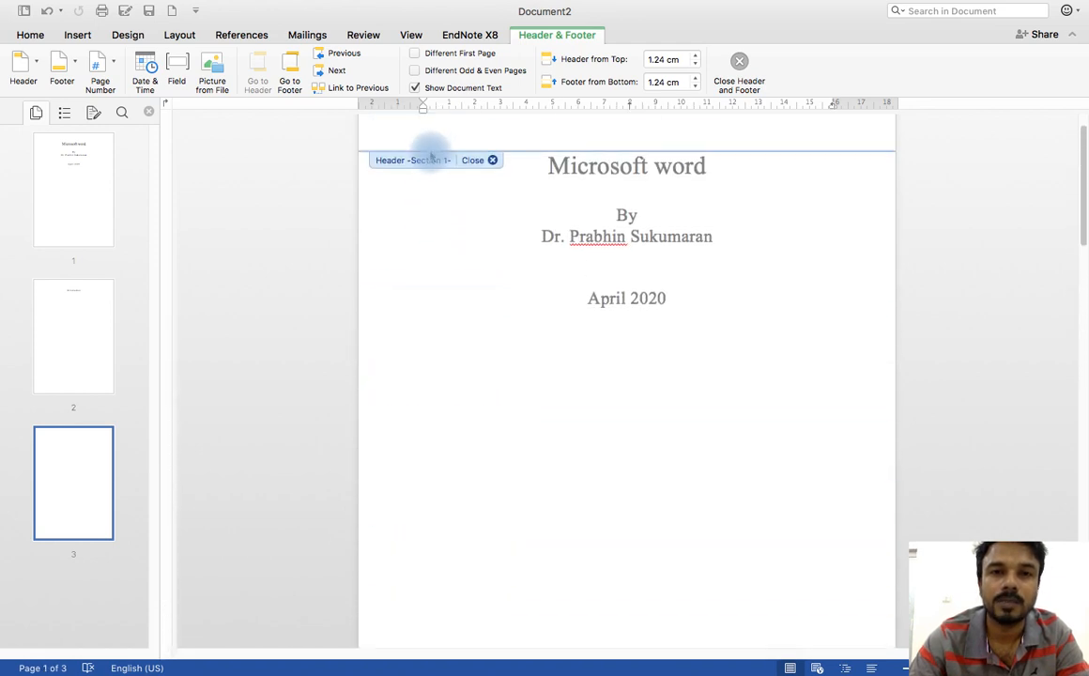
scroll(432, 206, down, 10)
scroll(437, 248, down, 10)
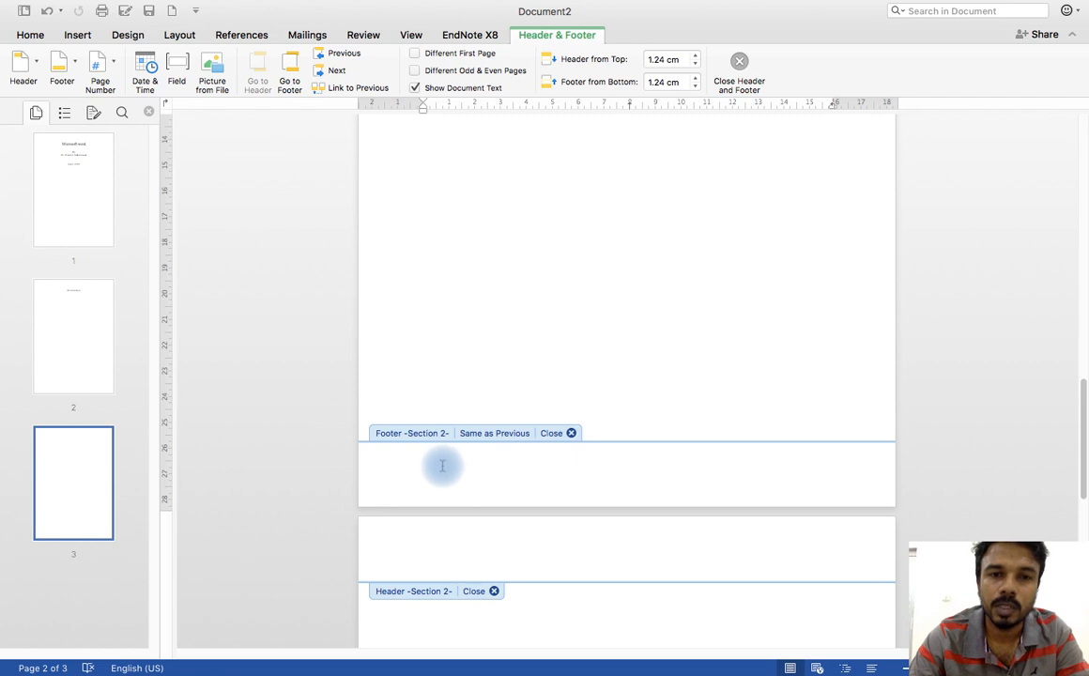
click(442, 466)
click(357, 88)
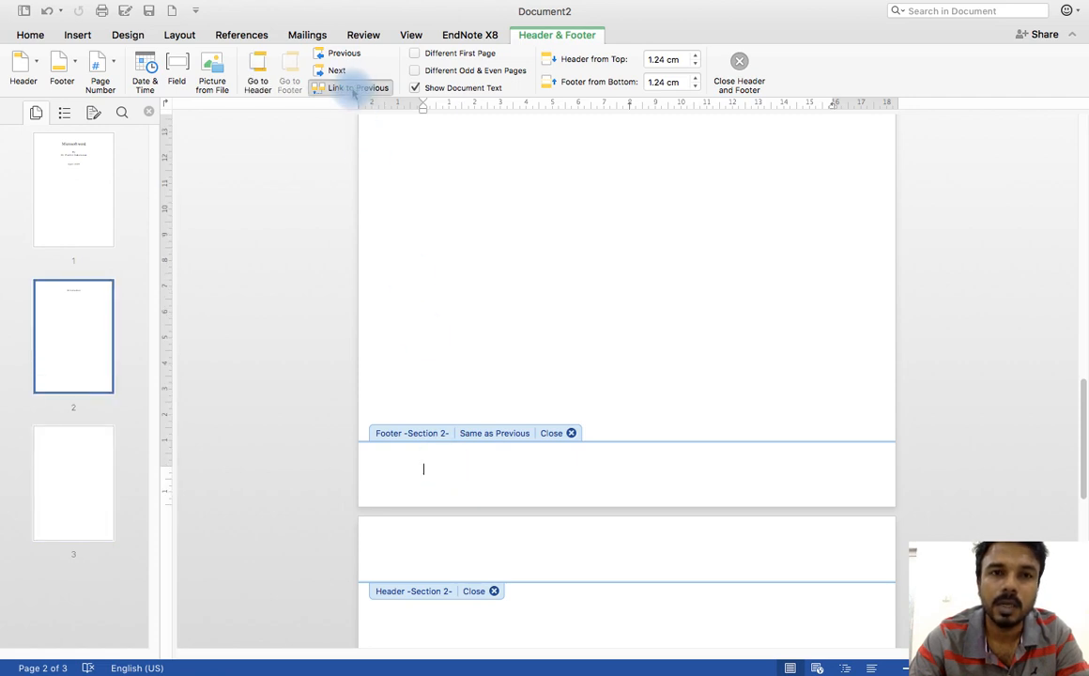
Step: Turn off the section 2 footer's link to the previous section and close header and footer editing
click(354, 92)
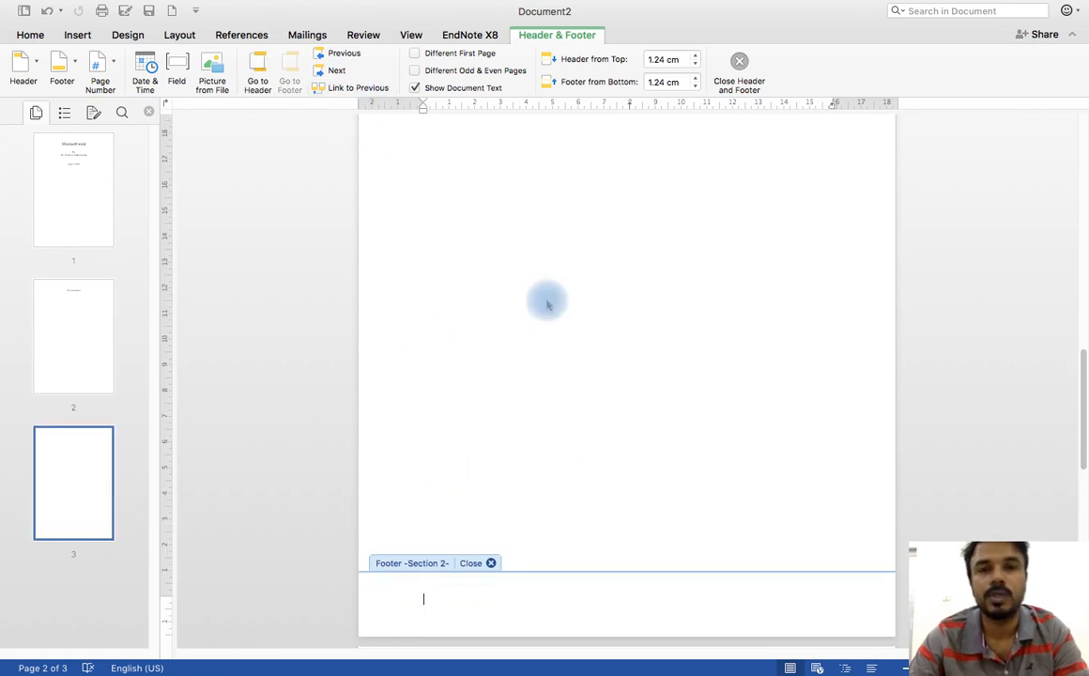
click(484, 563)
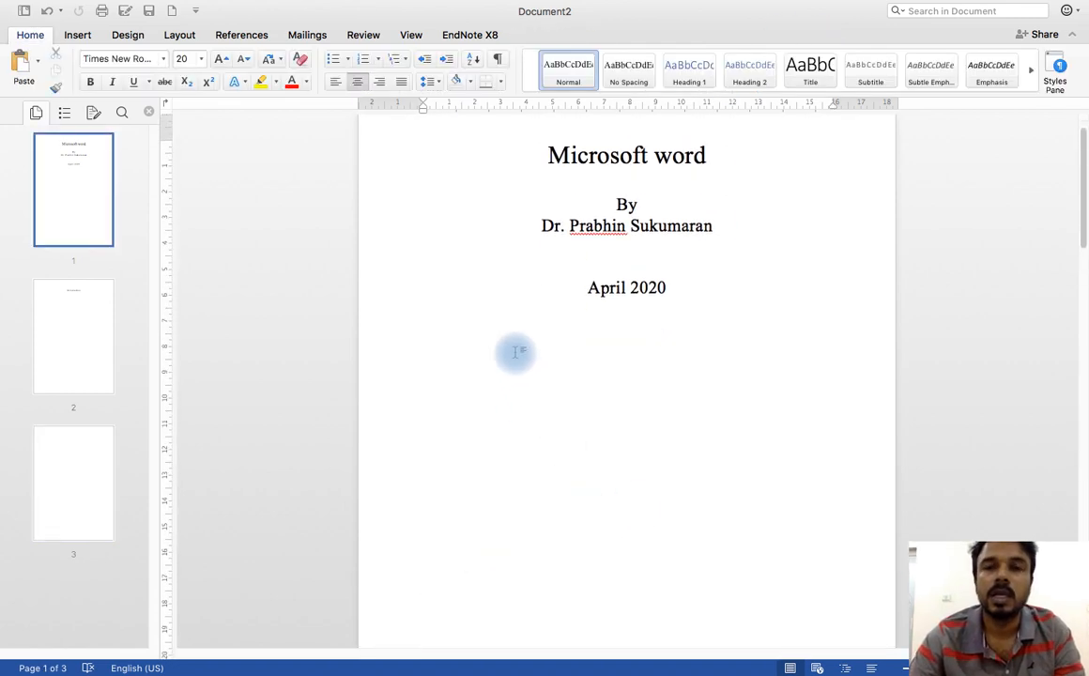
Step: Change the orientation of the section containing the "Introduction" heading to landscape and compare it with the title page
scroll(513, 355, down, 10)
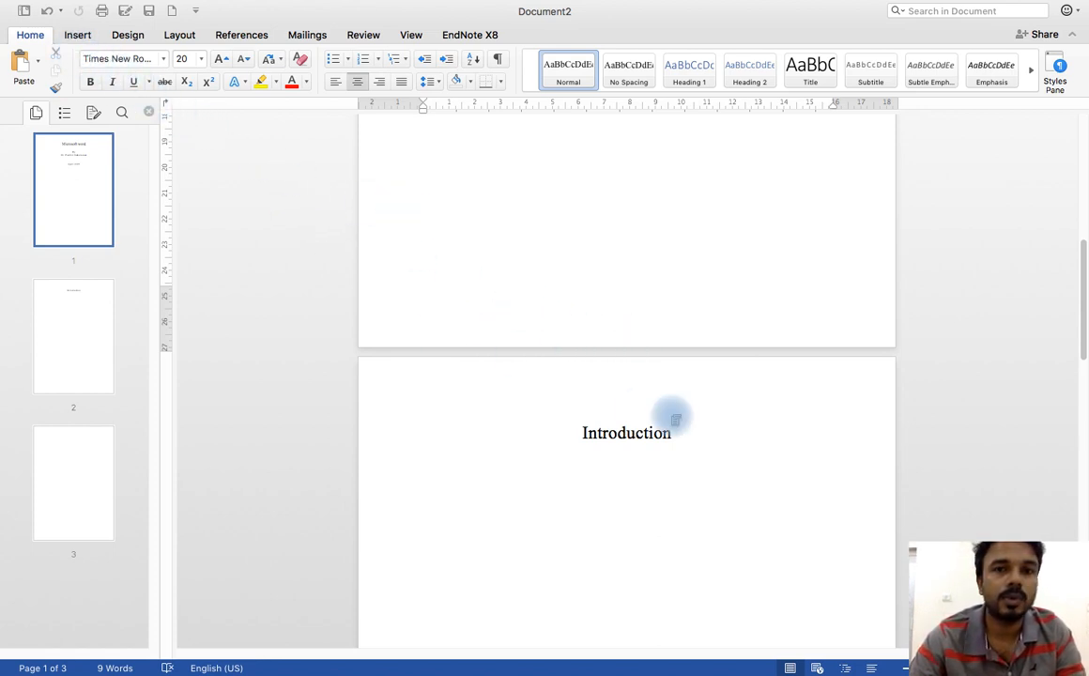
click(646, 447)
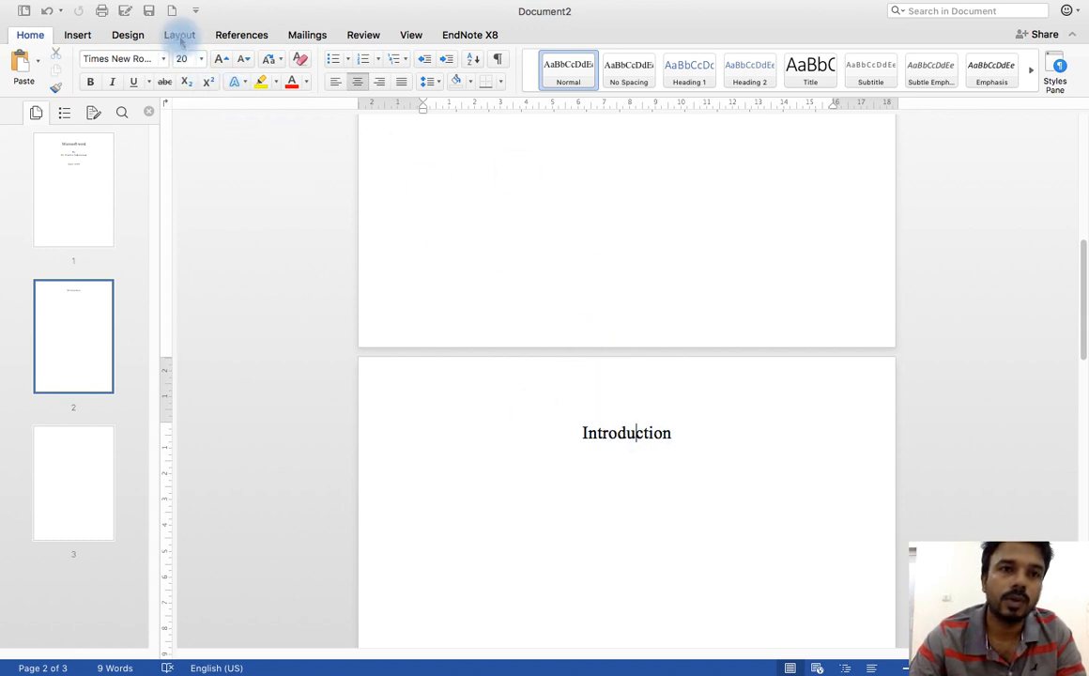
click(181, 39)
click(69, 62)
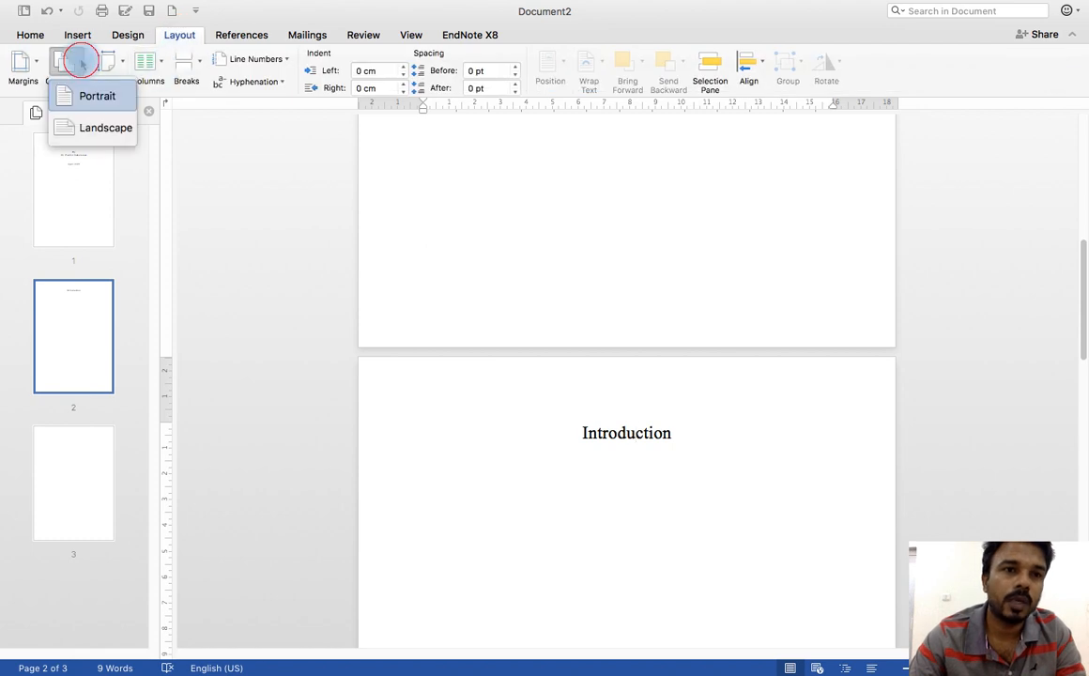
click(93, 135)
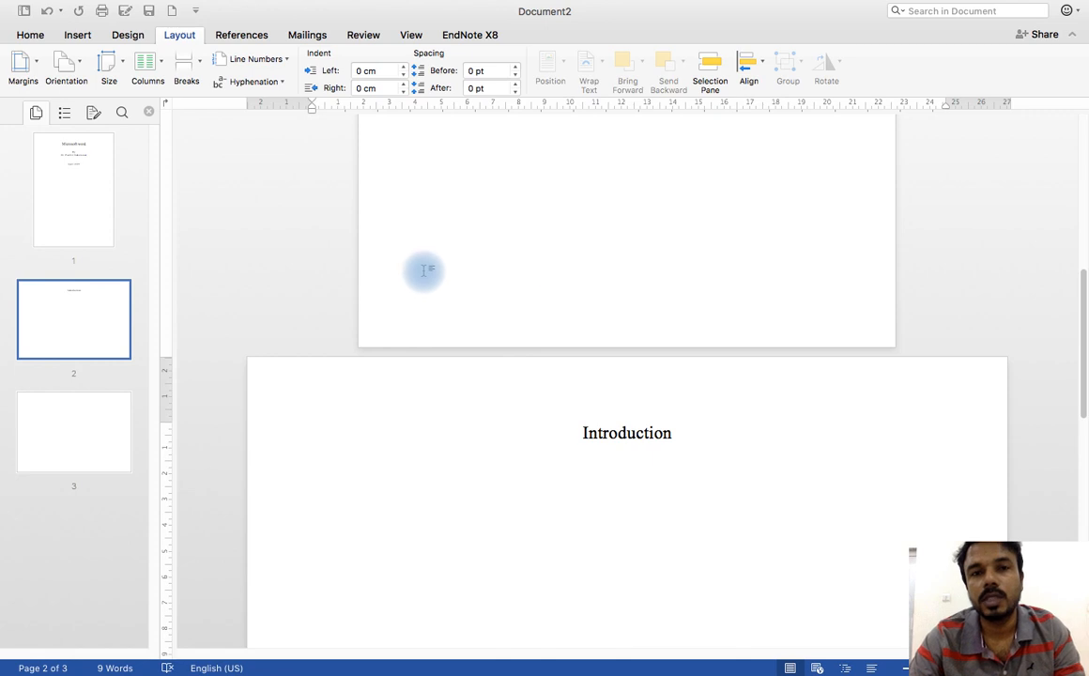
click(82, 195)
scroll(553, 222, up, 2)
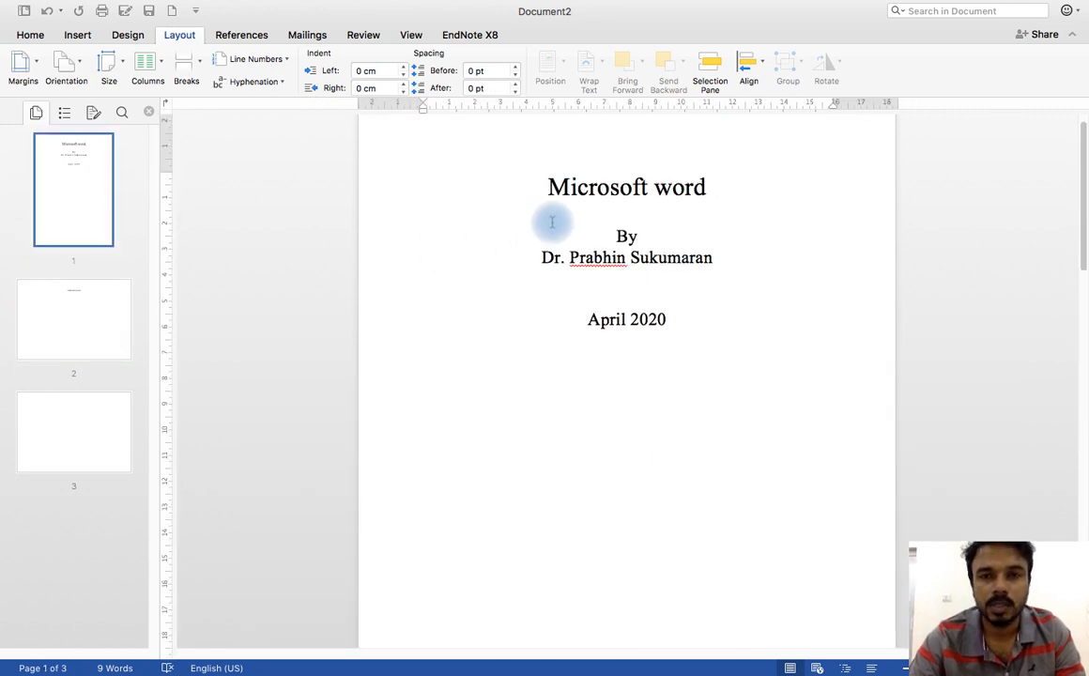
scroll(557, 223, down, 3)
click(70, 310)
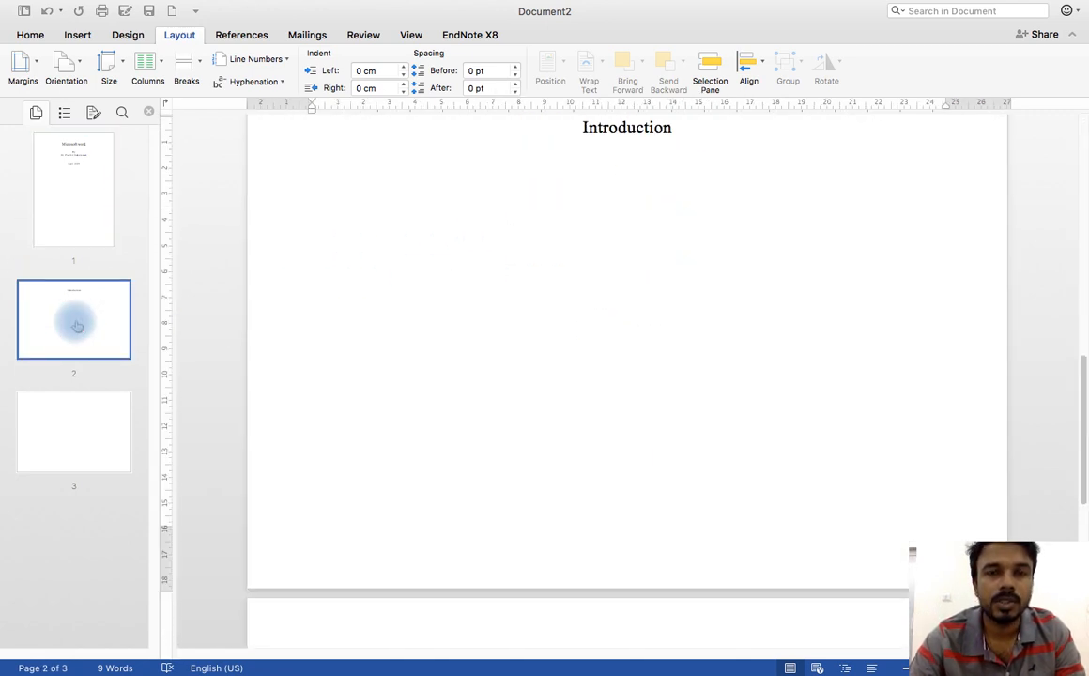
Step: Insert a Next Page section break on the blank third page
click(92, 444)
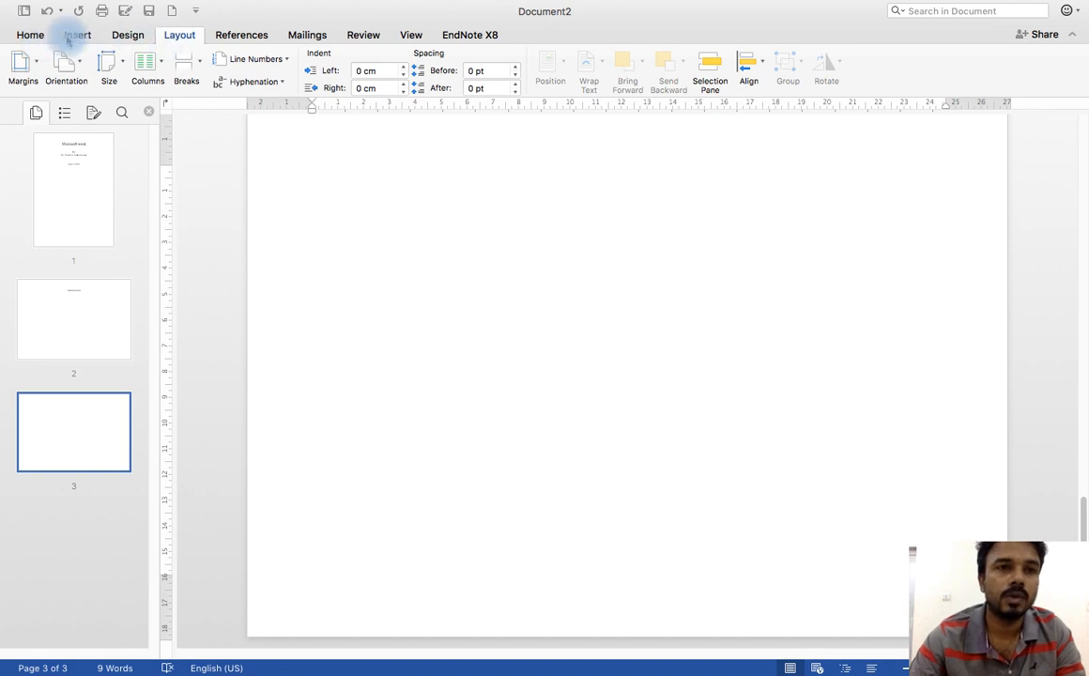
click(77, 34)
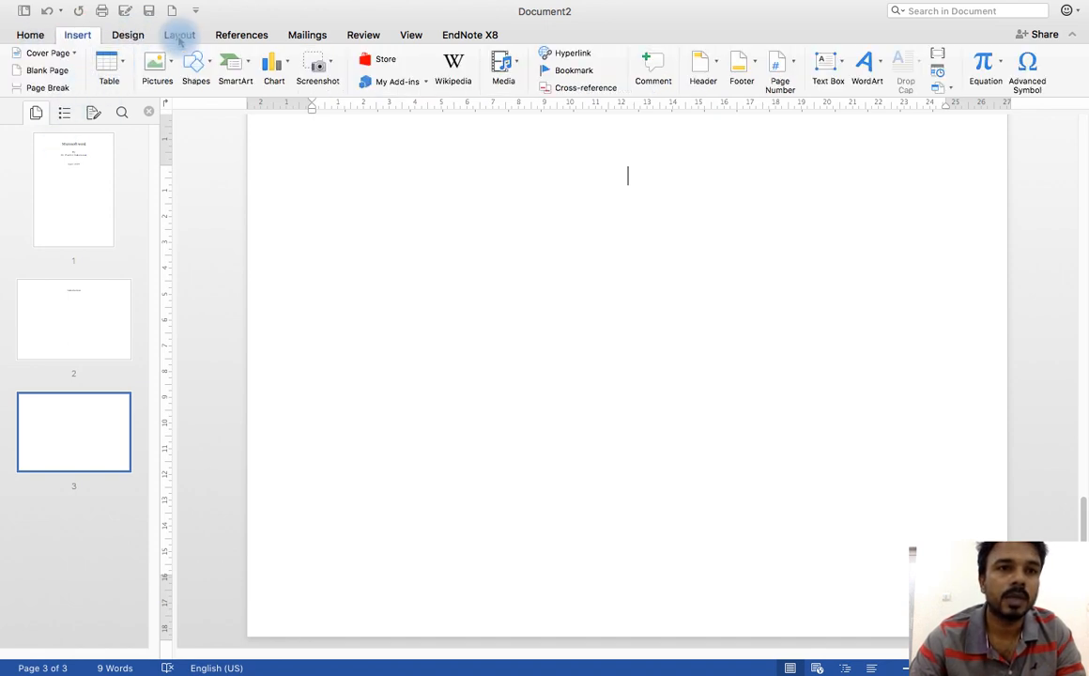
click(178, 36)
click(190, 65)
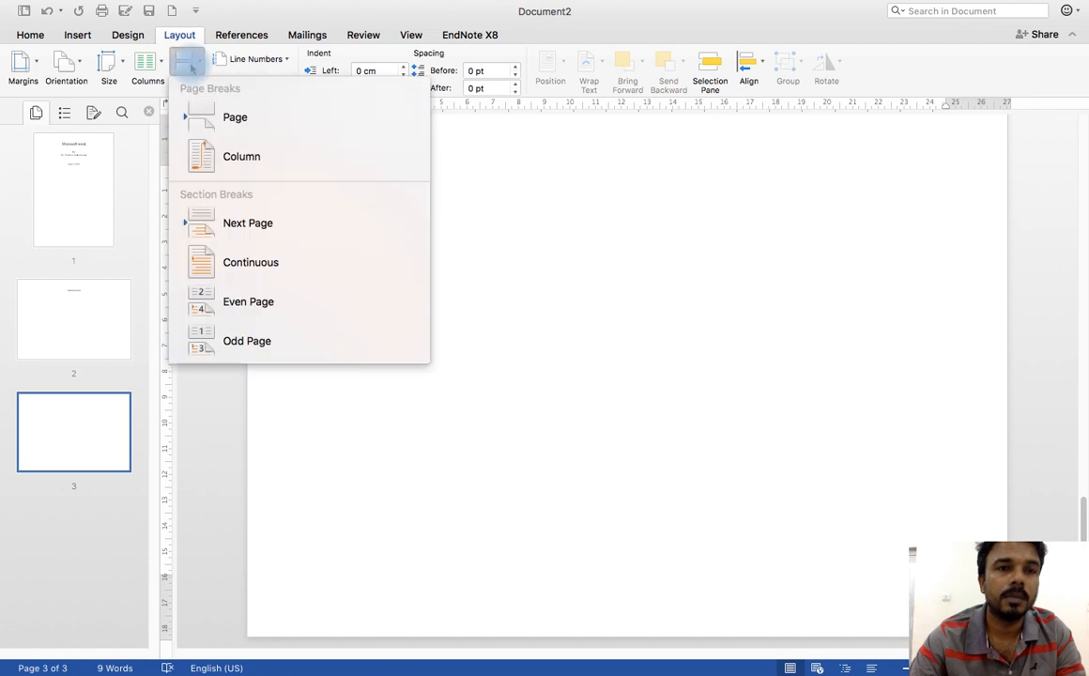
click(232, 223)
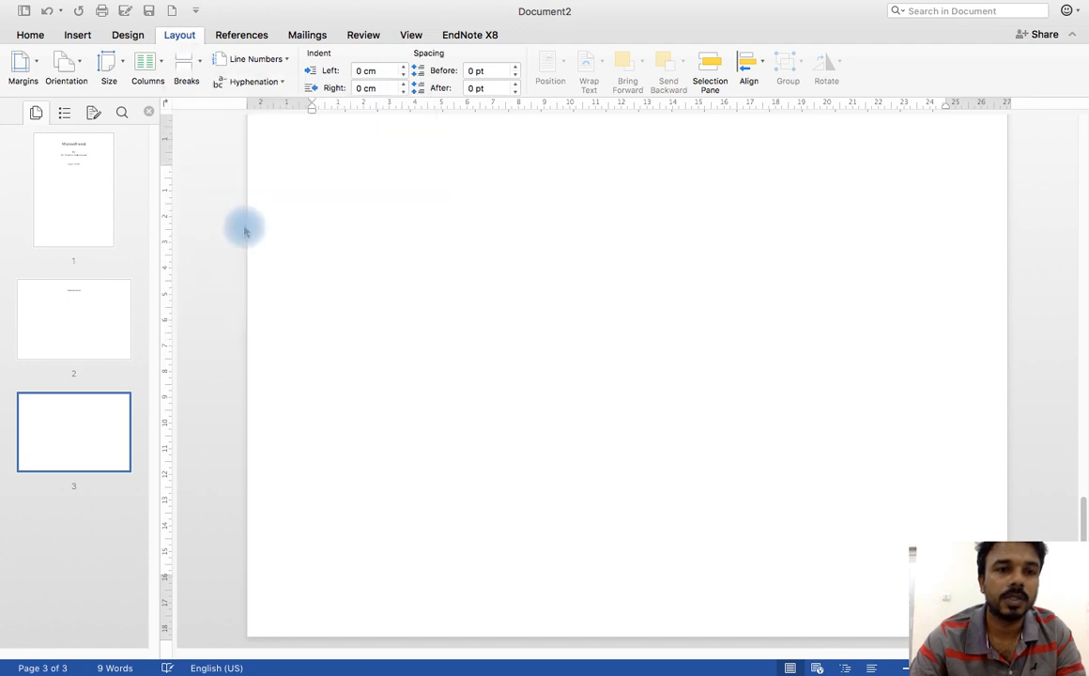
click(78, 433)
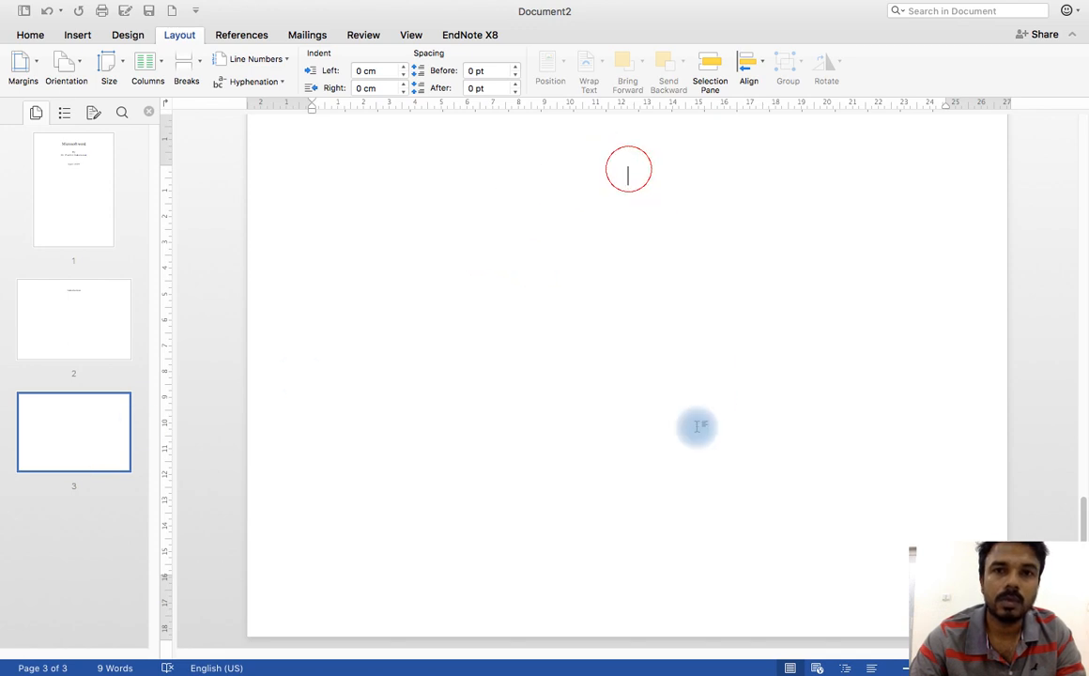
click(186, 62)
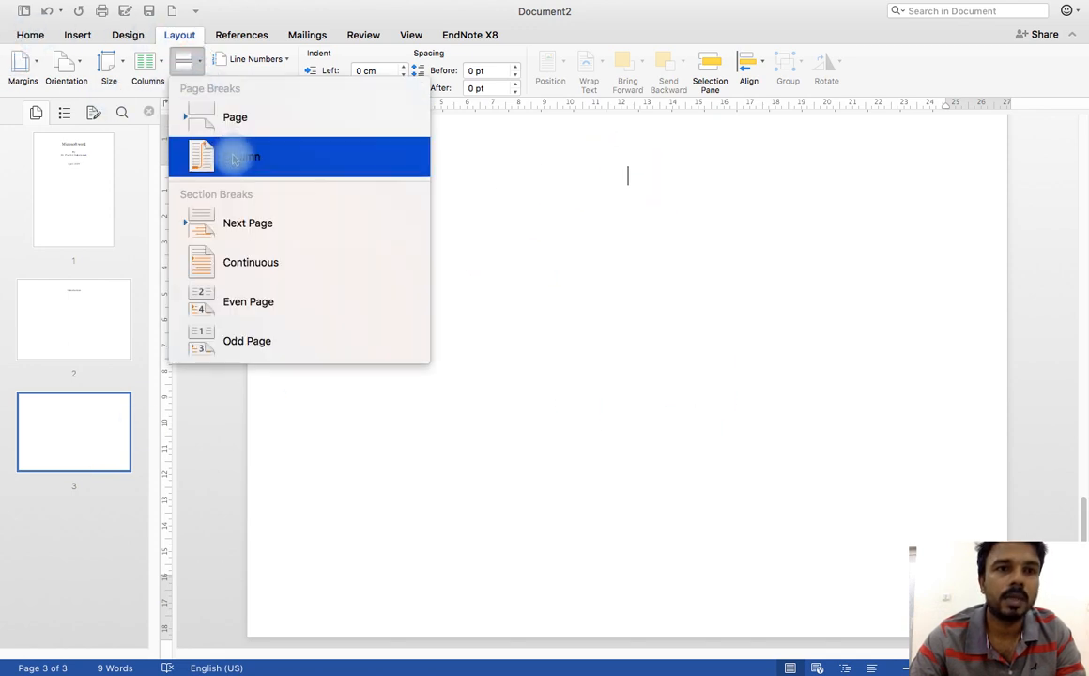
click(253, 226)
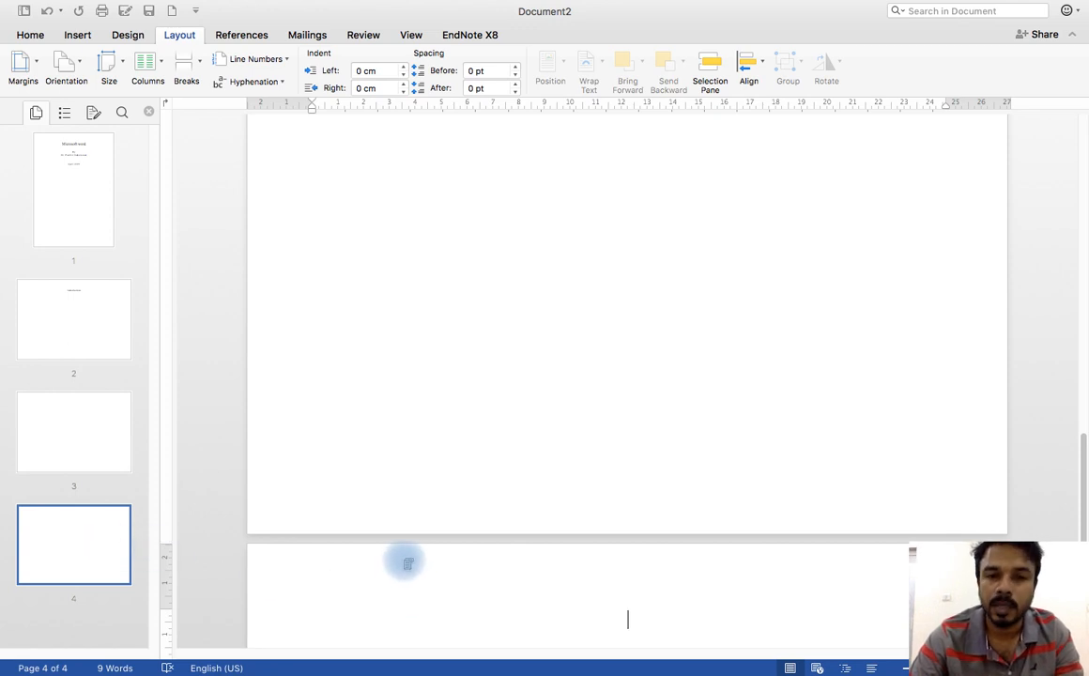
Step: Unlink the section 4 header and footer on page 4 from the previous section and close header and footer editing
double_click(386, 561)
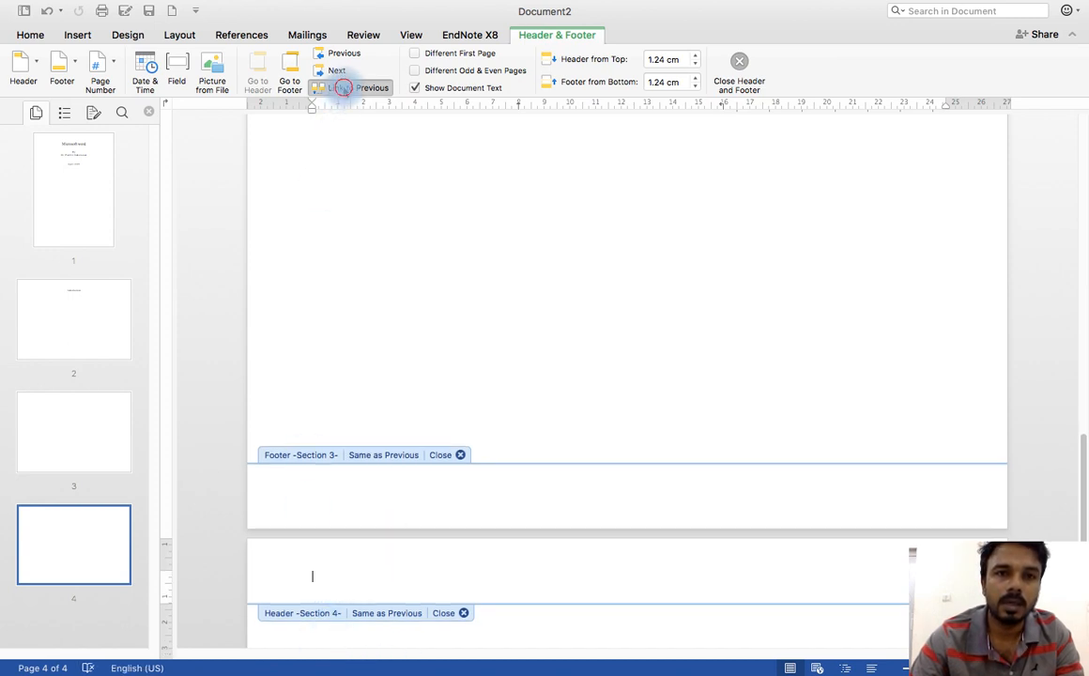
click(342, 87)
scroll(401, 335, down, 5)
click(339, 606)
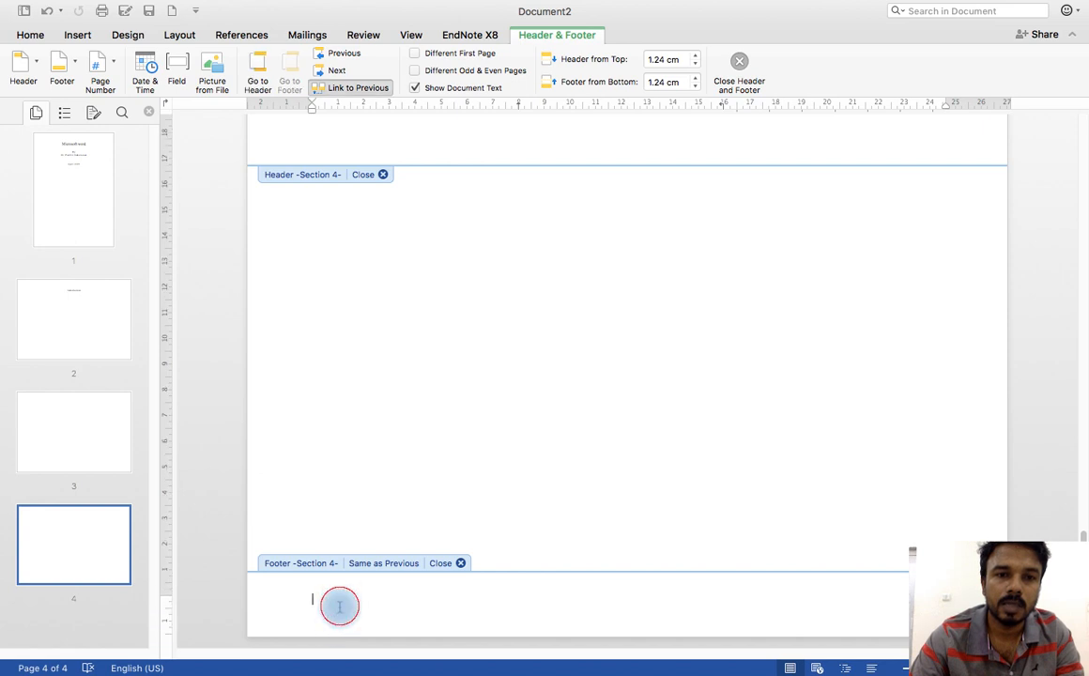
click(359, 88)
click(385, 177)
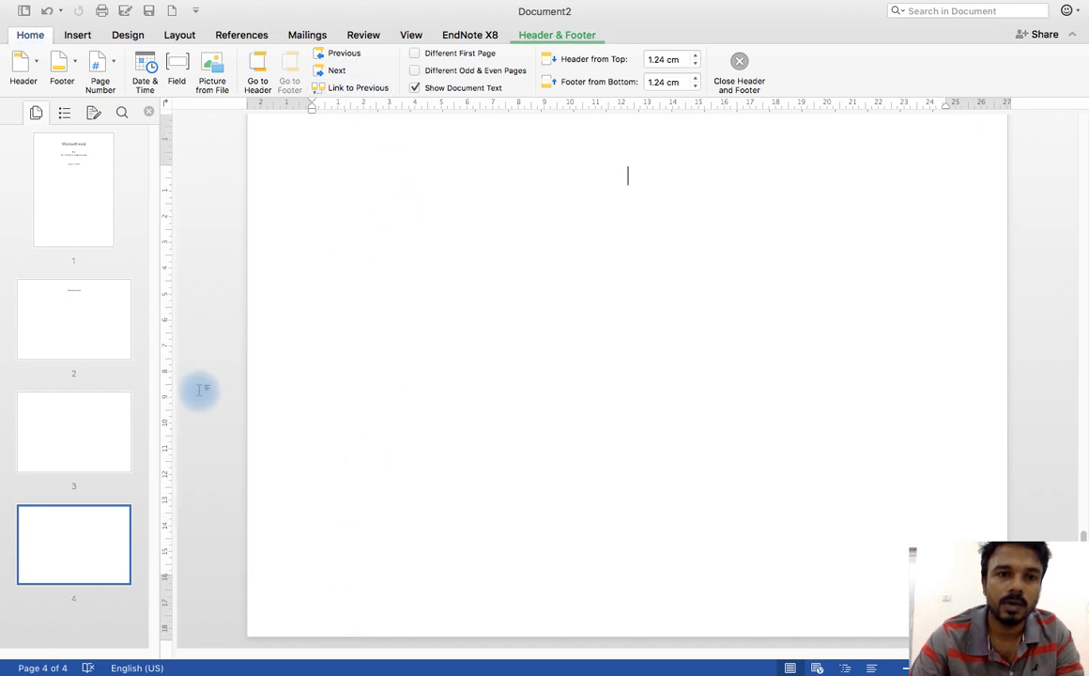
Step: Set the orientation of the section on page 4 to portrait
click(93, 543)
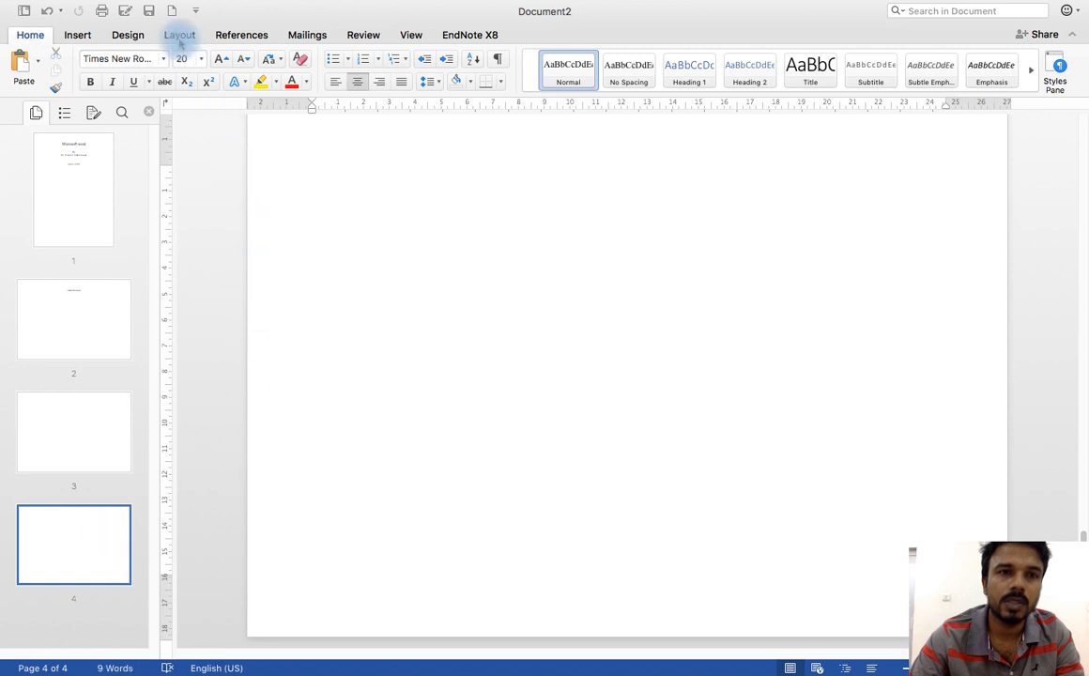
click(178, 34)
click(68, 66)
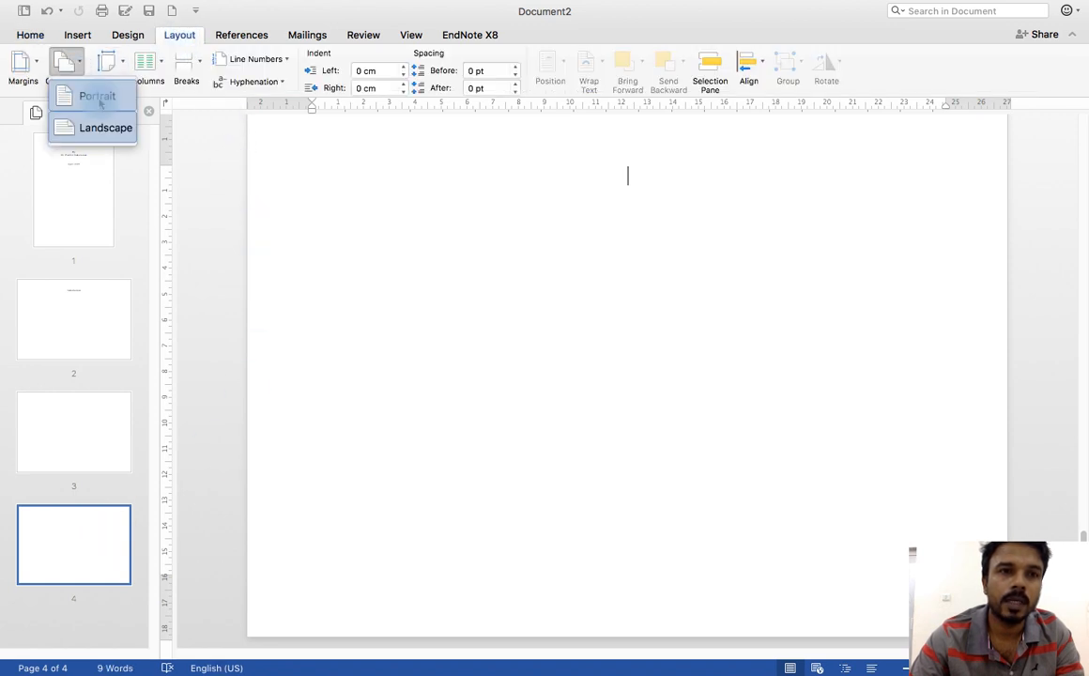
click(101, 98)
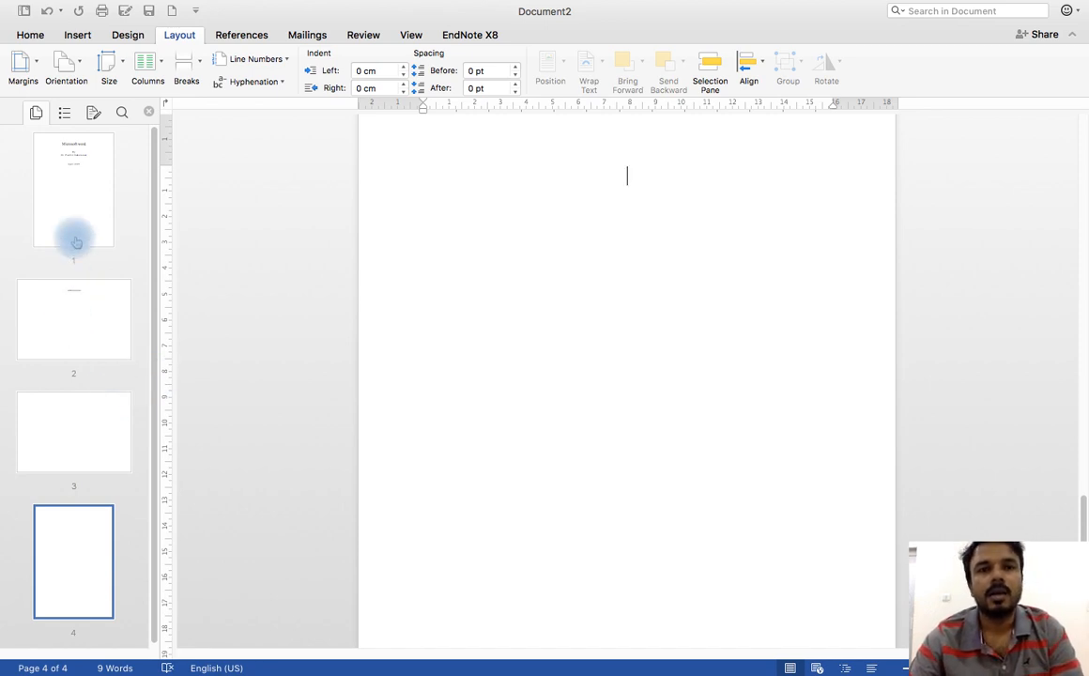
Step: Review the orientation of each page from the title page to page 4
click(81, 161)
scroll(561, 292, down, 8)
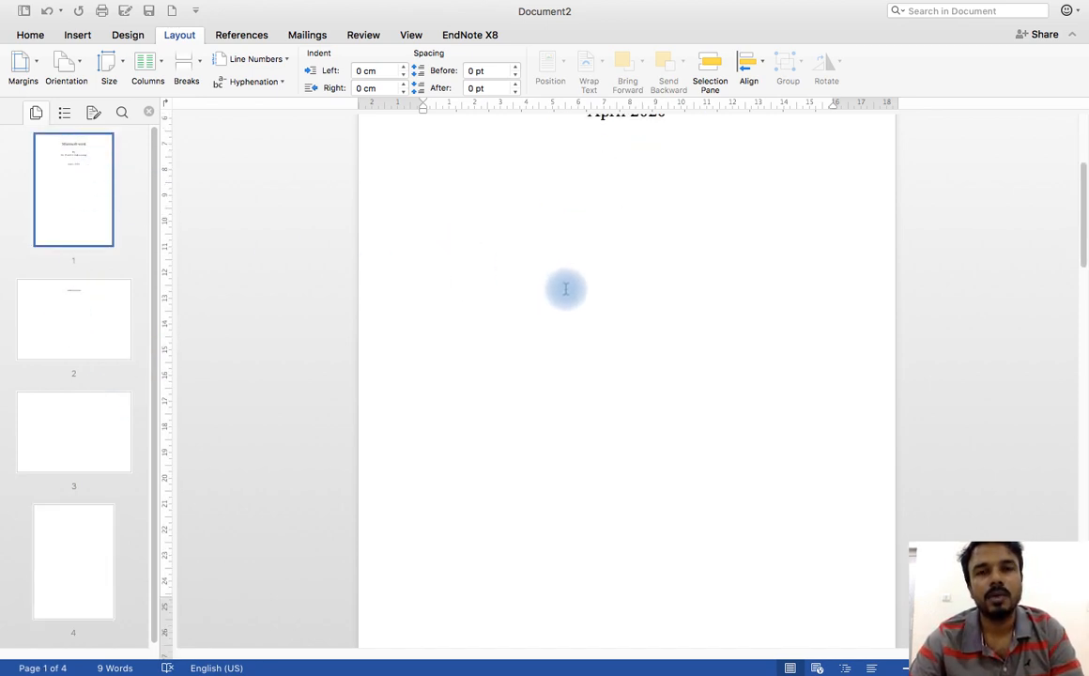
click(87, 332)
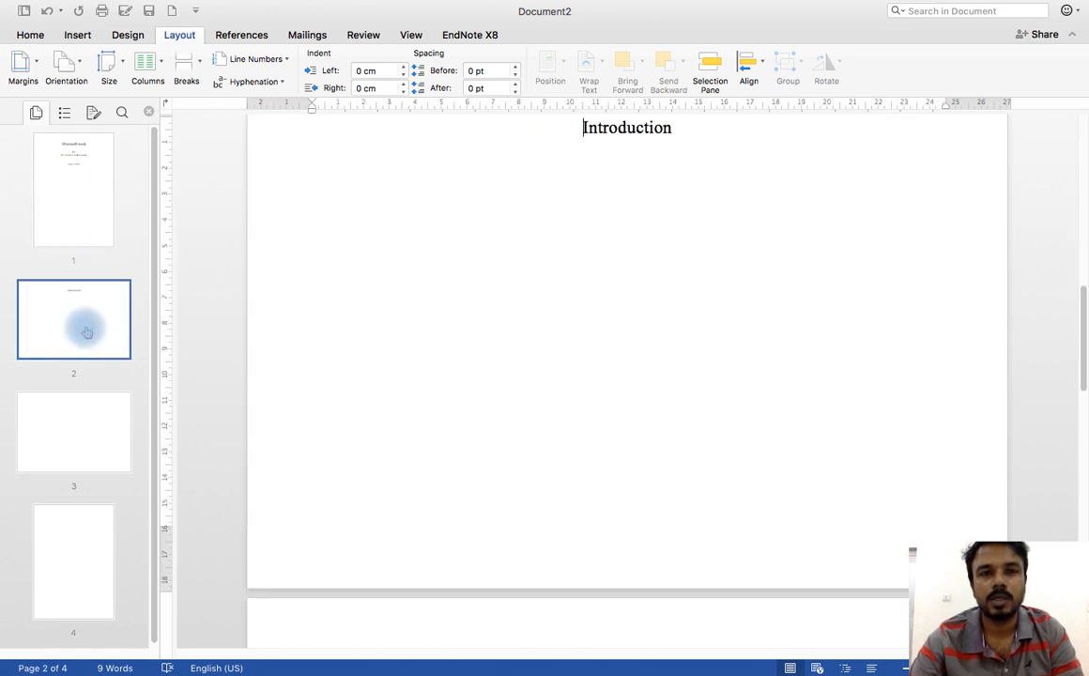
click(79, 435)
click(80, 343)
click(80, 409)
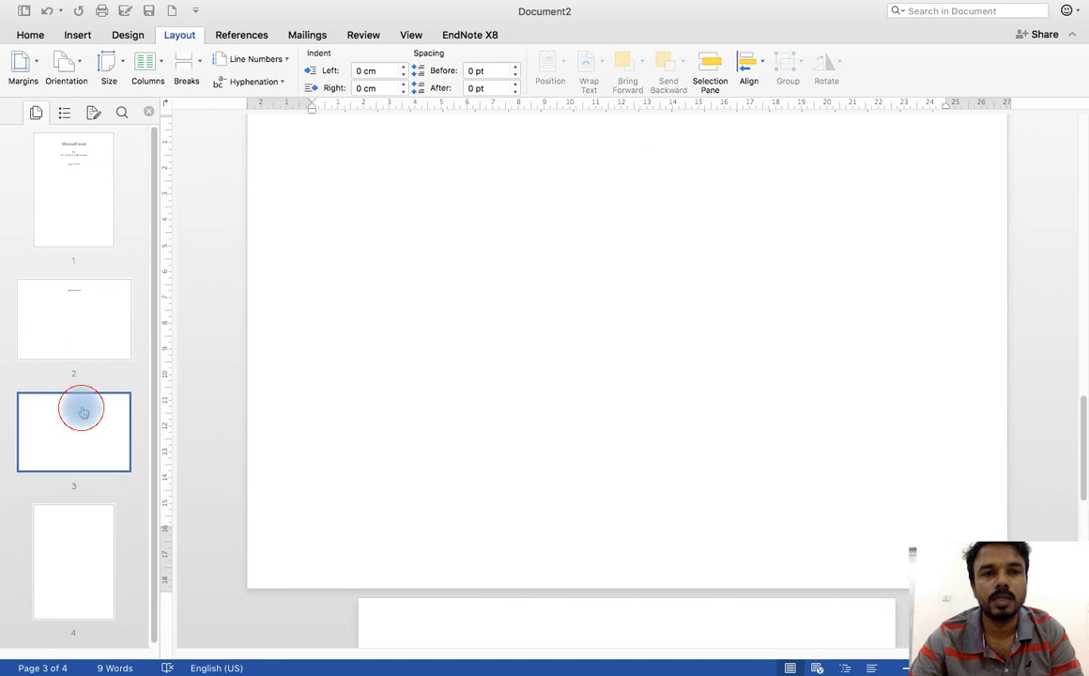
click(67, 535)
Step: Enter "topic" in the section 4 header on page 4
scroll(458, 380, up, 1)
scroll(458, 380, up, 1)
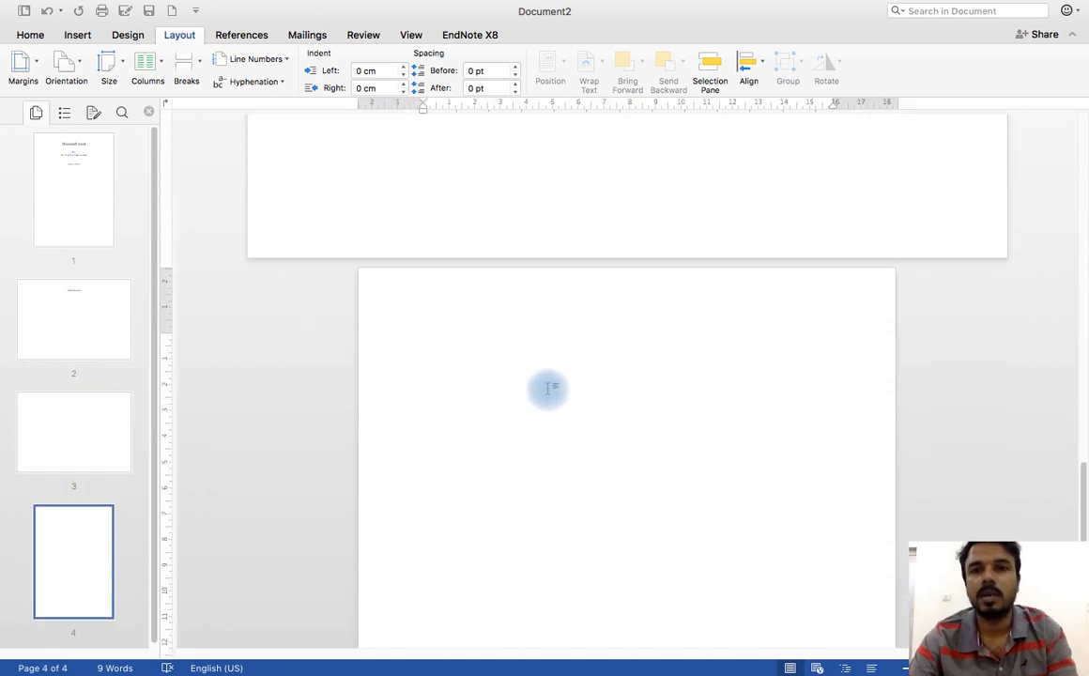
double_click(564, 287)
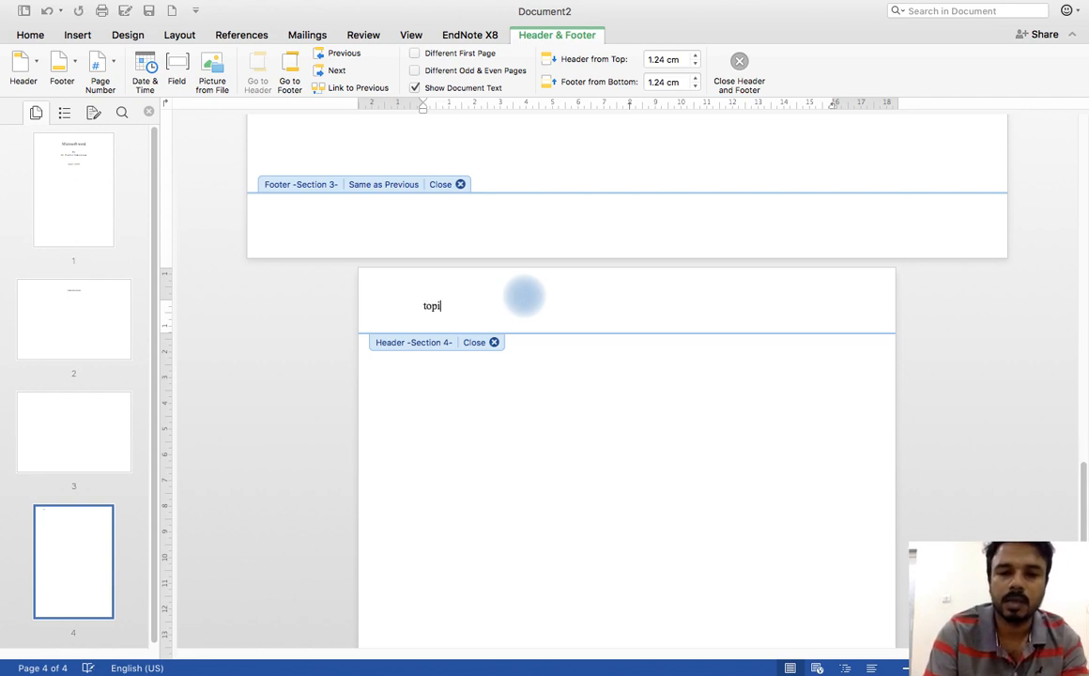
text(topic)
Step: Enter "Topic" in the section 2 header above the "Introduction" heading and return to the body text
click(73, 406)
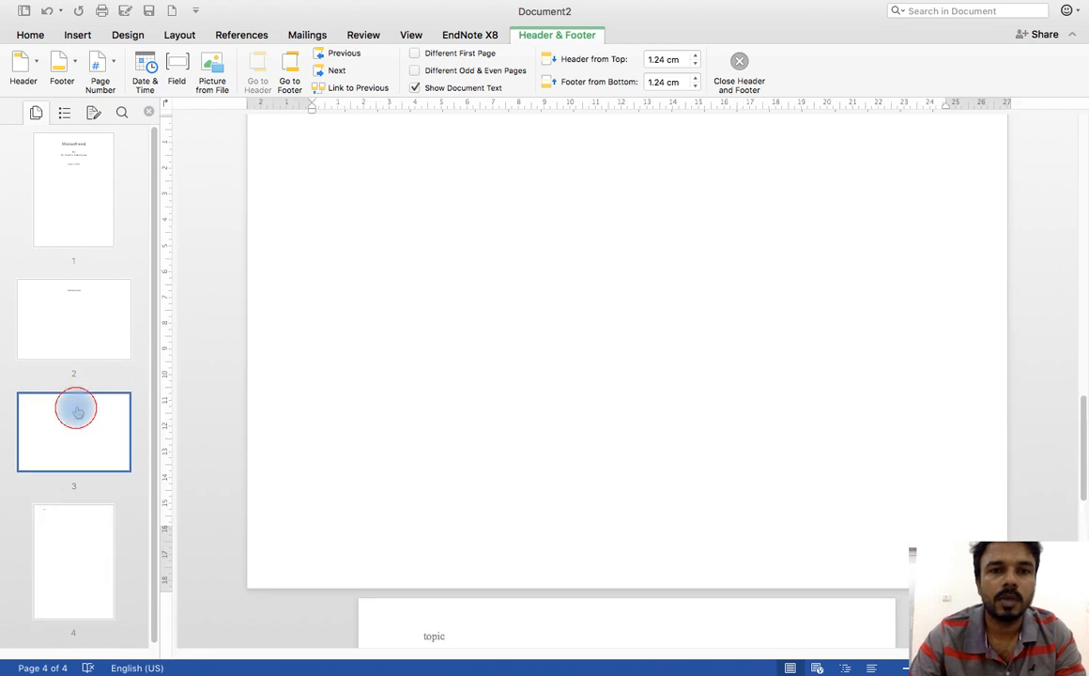
scroll(330, 360, up, 3)
scroll(398, 355, up, 4)
scroll(398, 355, down, 4)
click(408, 261)
double_click(443, 294)
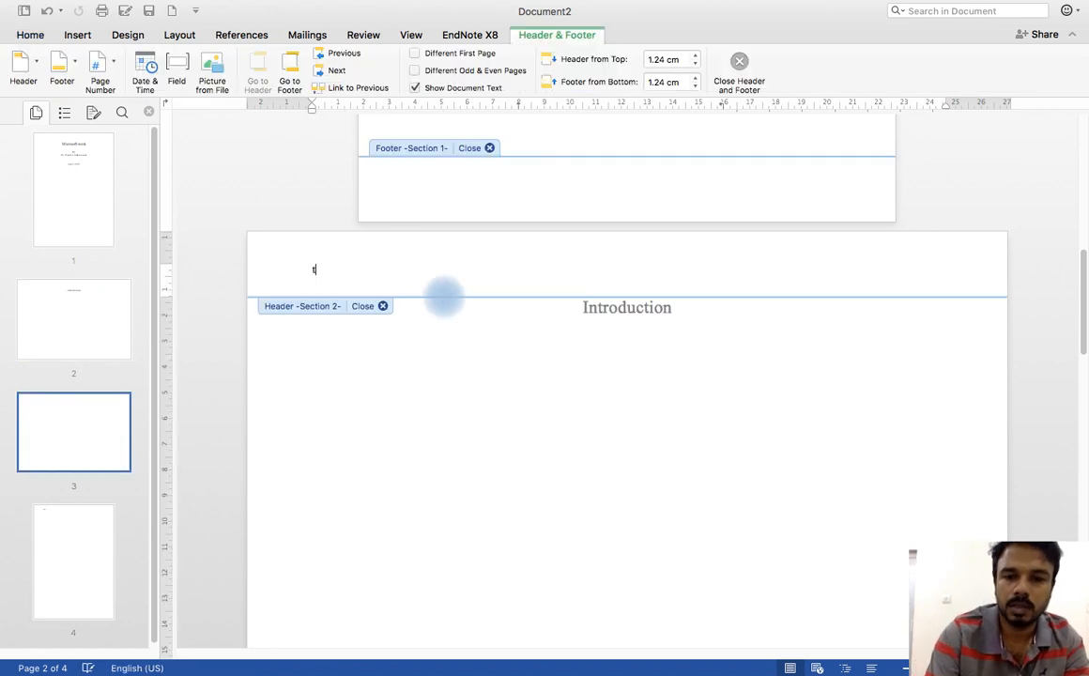
double_click(479, 409)
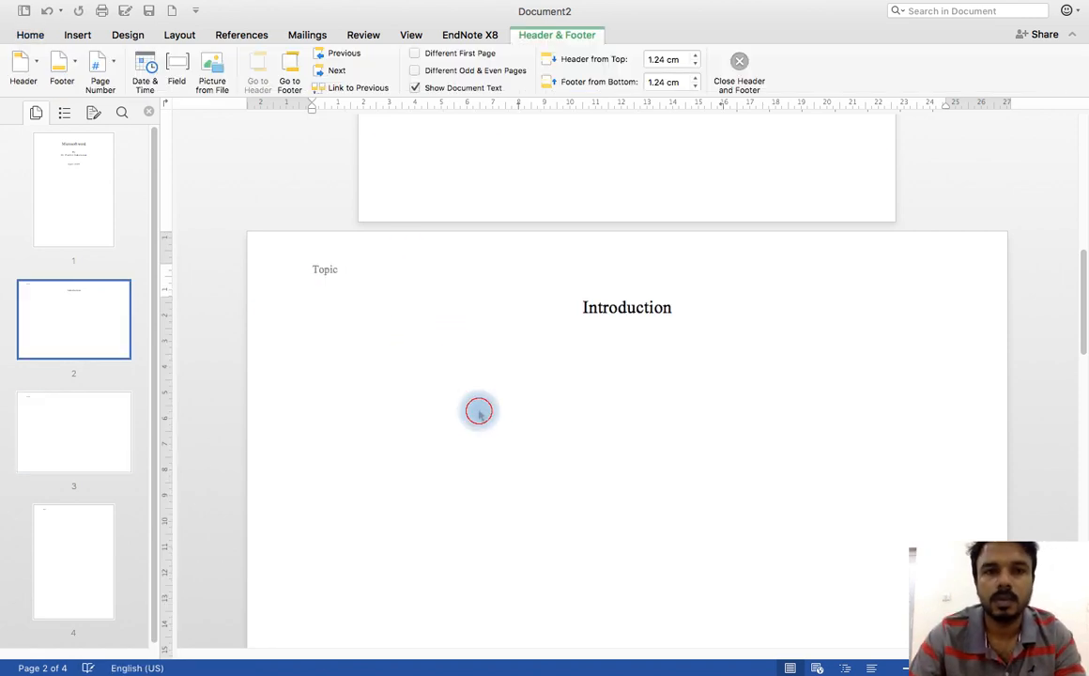
Step: Delete the text "topic" from the section 4 header on page 4, close header editing and check the headers on the earlier pages
scroll(399, 395, down, 10)
scroll(385, 408, down, 8)
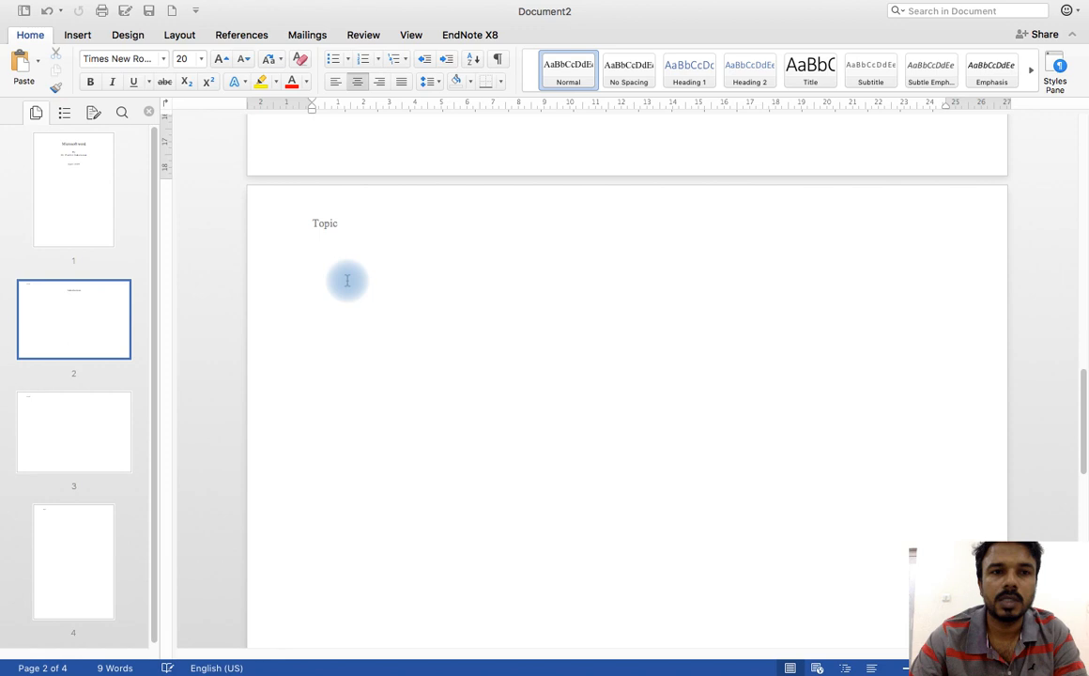
scroll(438, 406, down, 2)
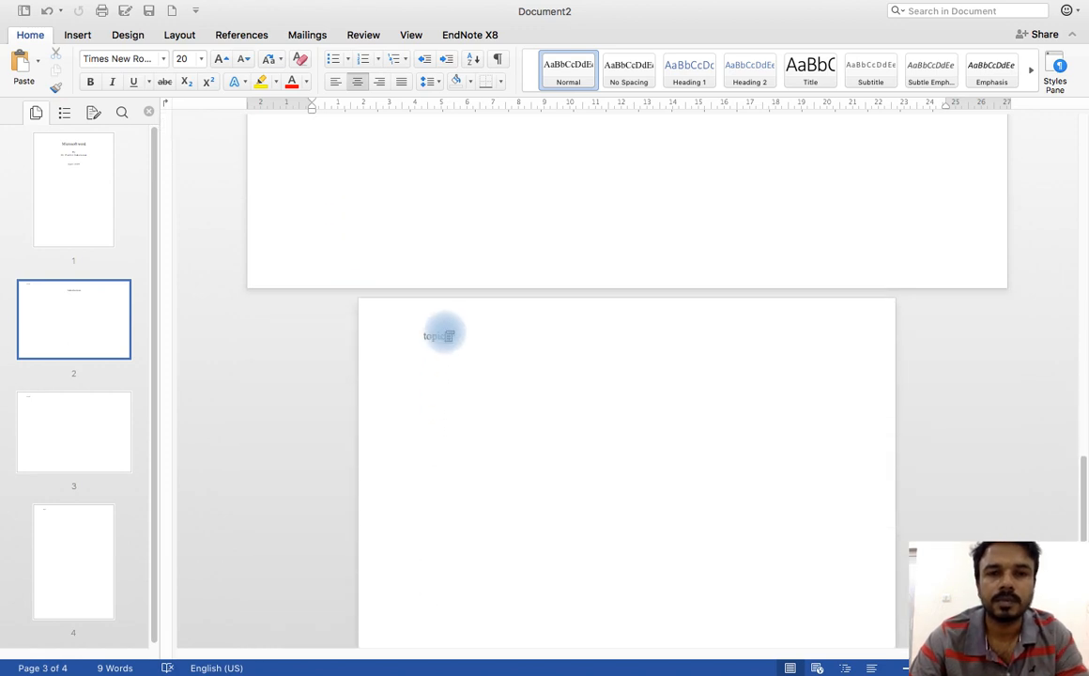
double_click(443, 334)
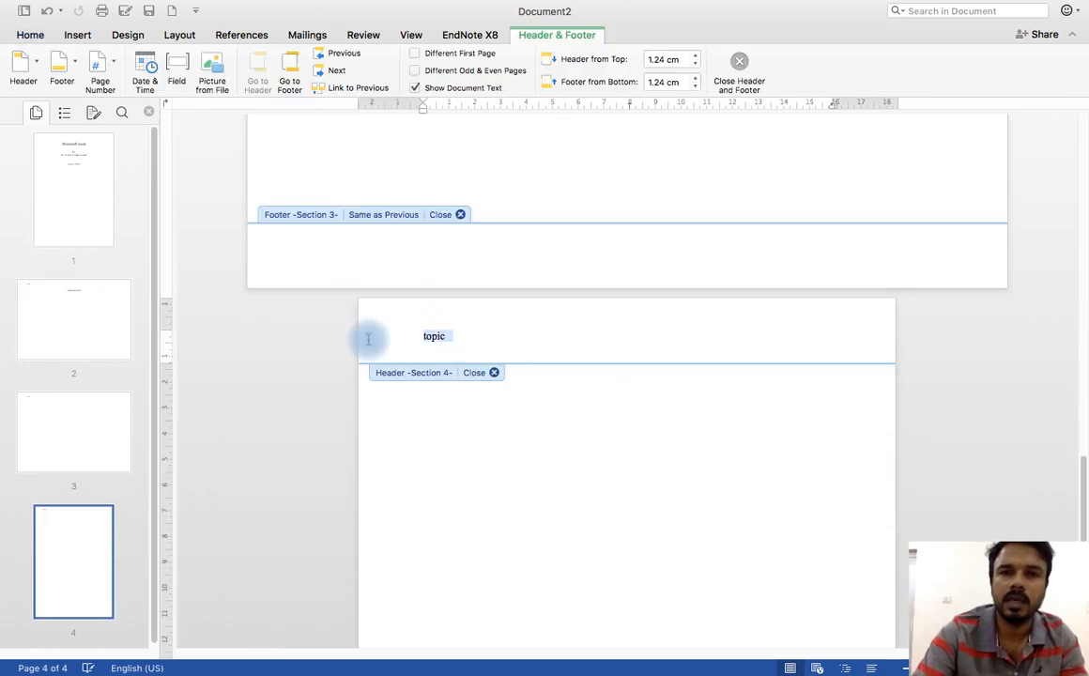
click(484, 372)
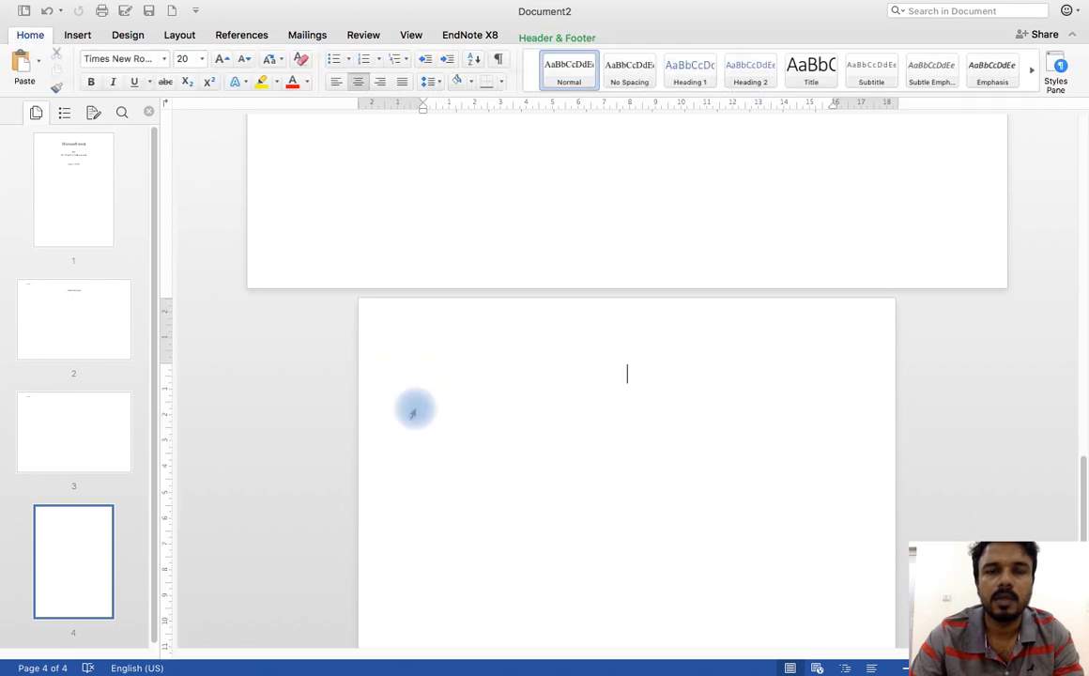
scroll(415, 407, up, 5)
scroll(416, 407, up, 10)
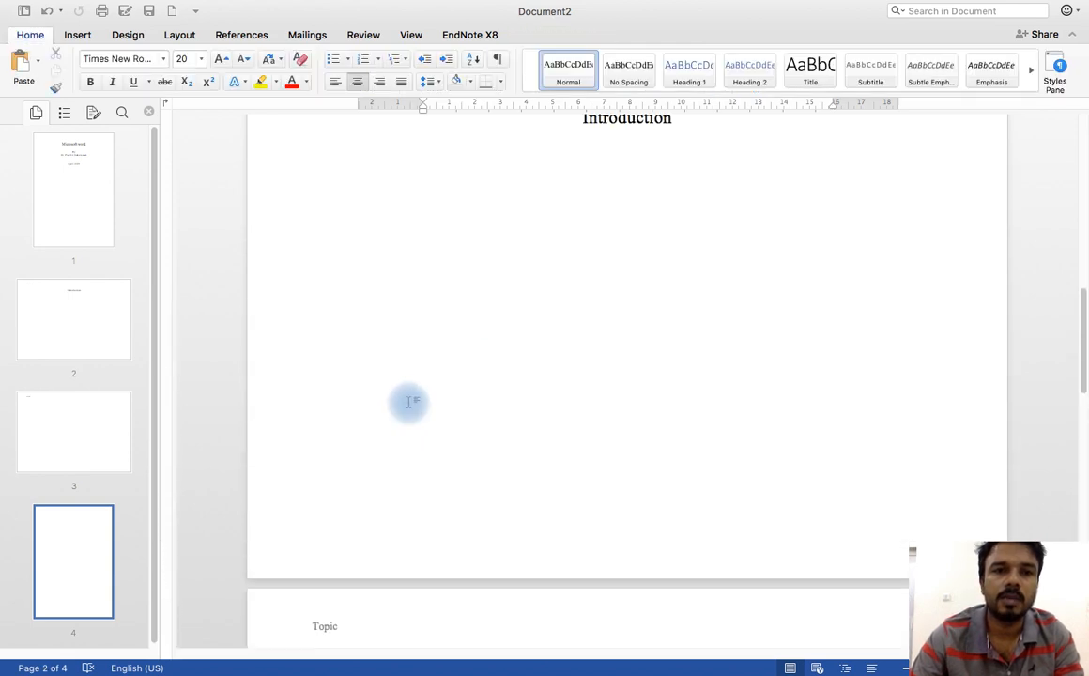
scroll(339, 286, up, 1)
scroll(340, 290, down, 3)
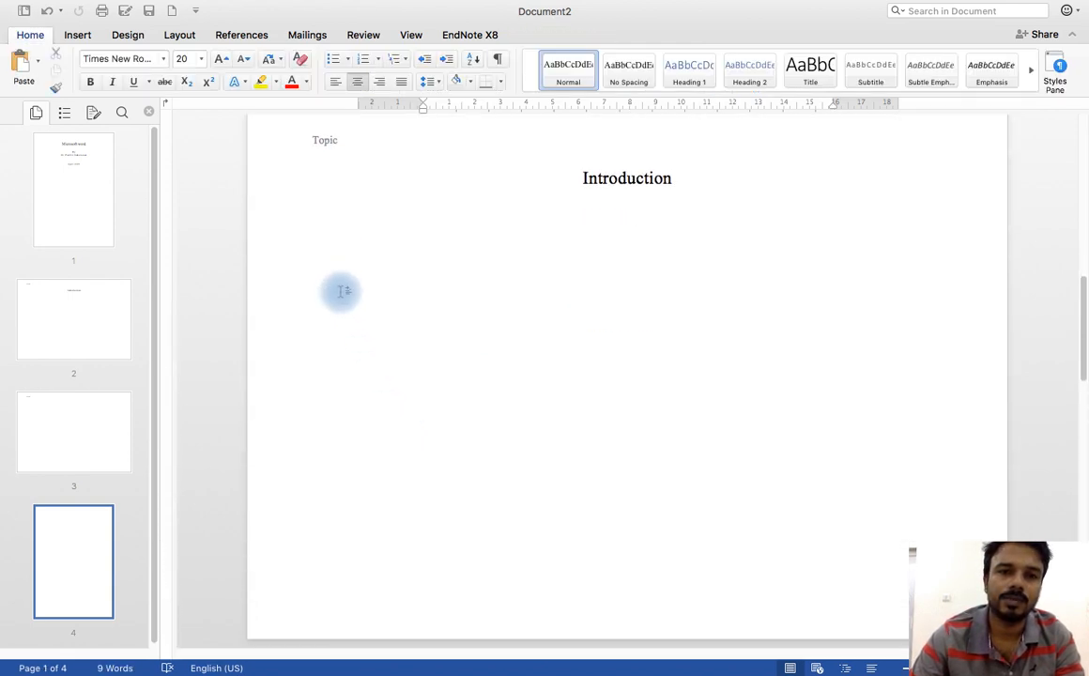
Step: Review the headers on all pages, from page 4 back up to the title page
scroll(340, 292, up, 4)
scroll(347, 298, down, 15)
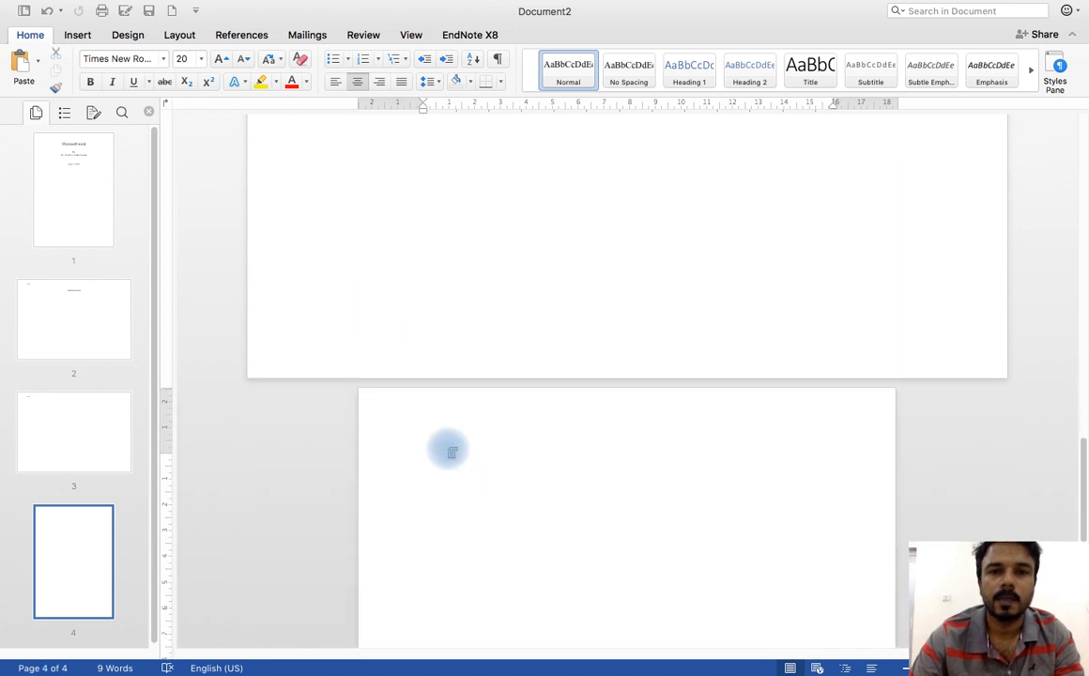
scroll(452, 450, down, 1)
scroll(450, 452, up, 10)
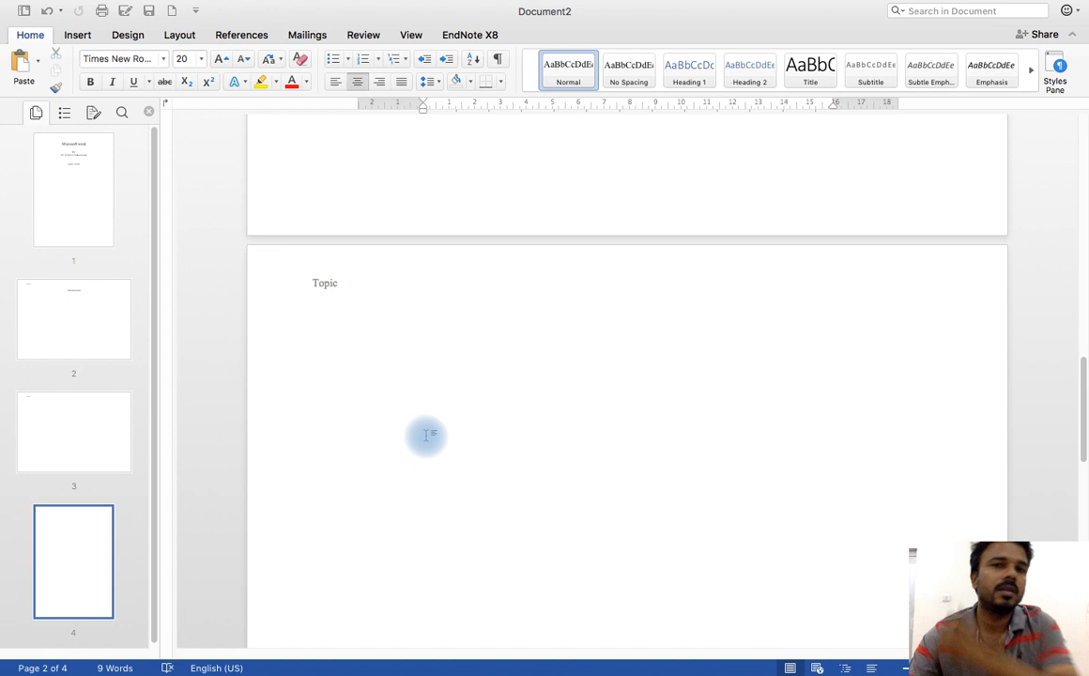
scroll(426, 434, up, 5)
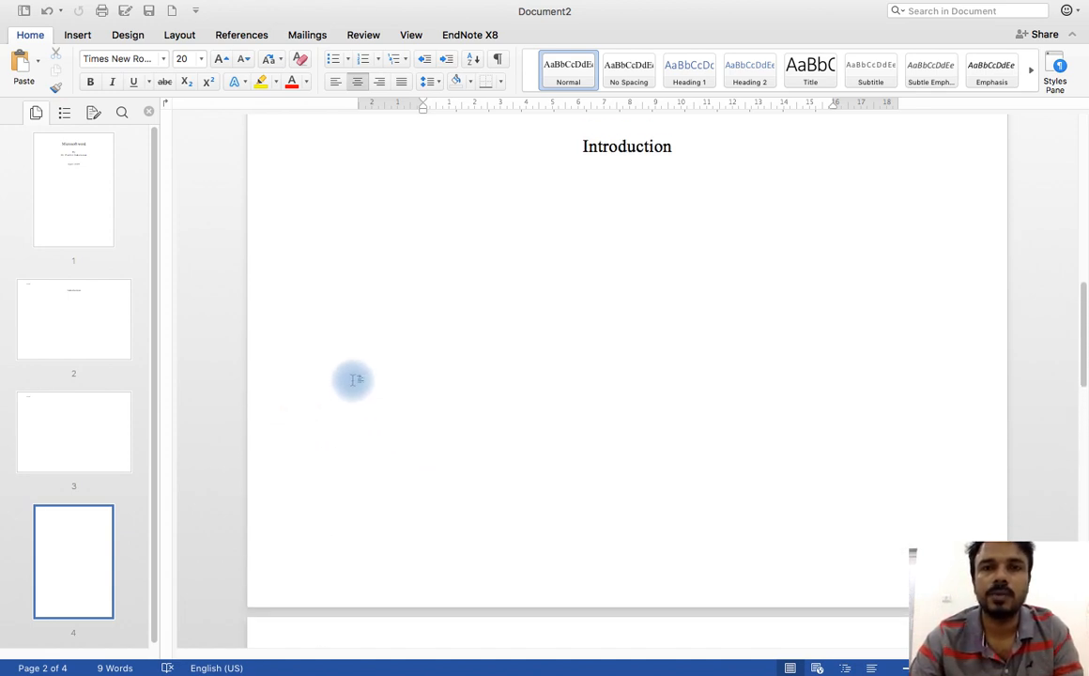
scroll(353, 379, up, 15)
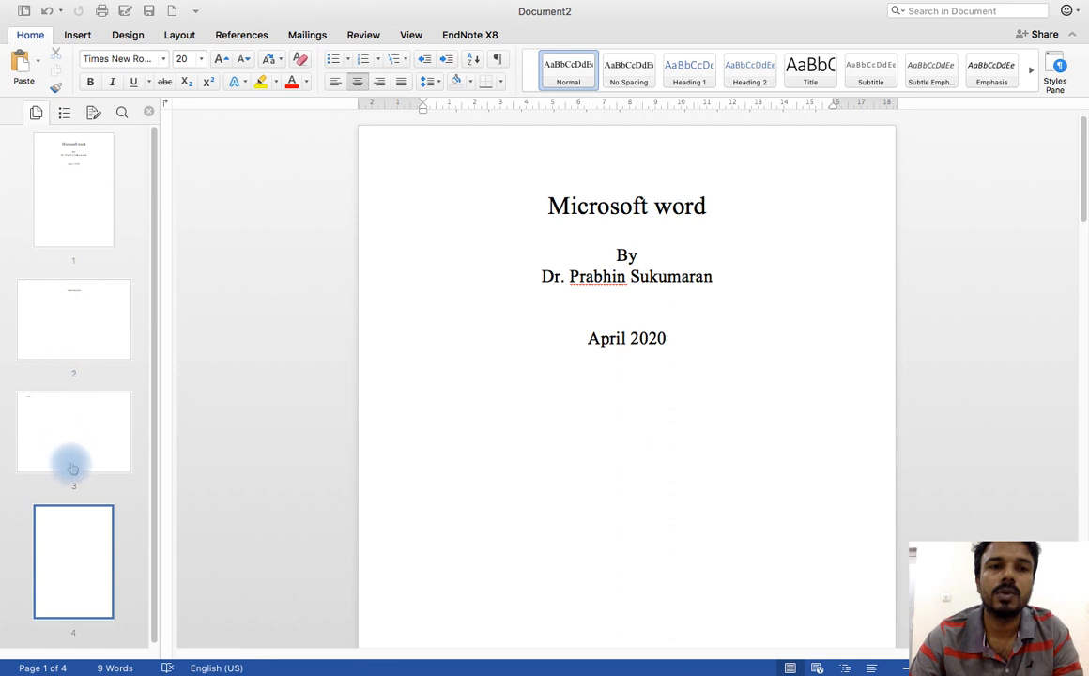
Step: Start adding a page number to the title page section, placed in the footer with center alignment
click(86, 206)
click(77, 38)
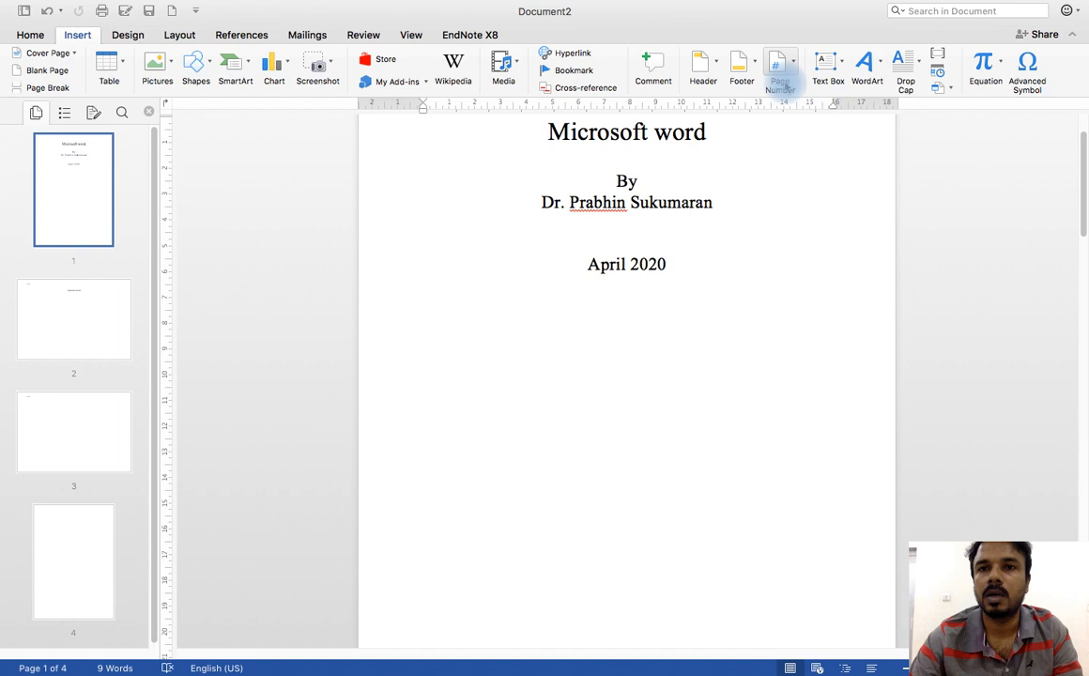
click(782, 68)
click(819, 87)
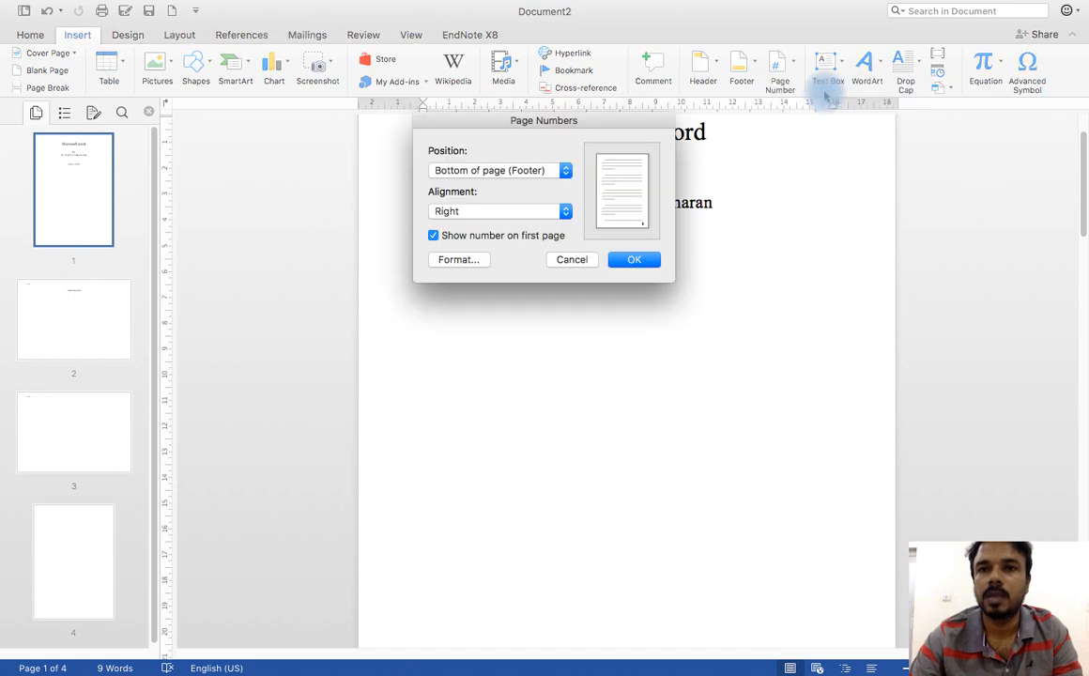
click(475, 214)
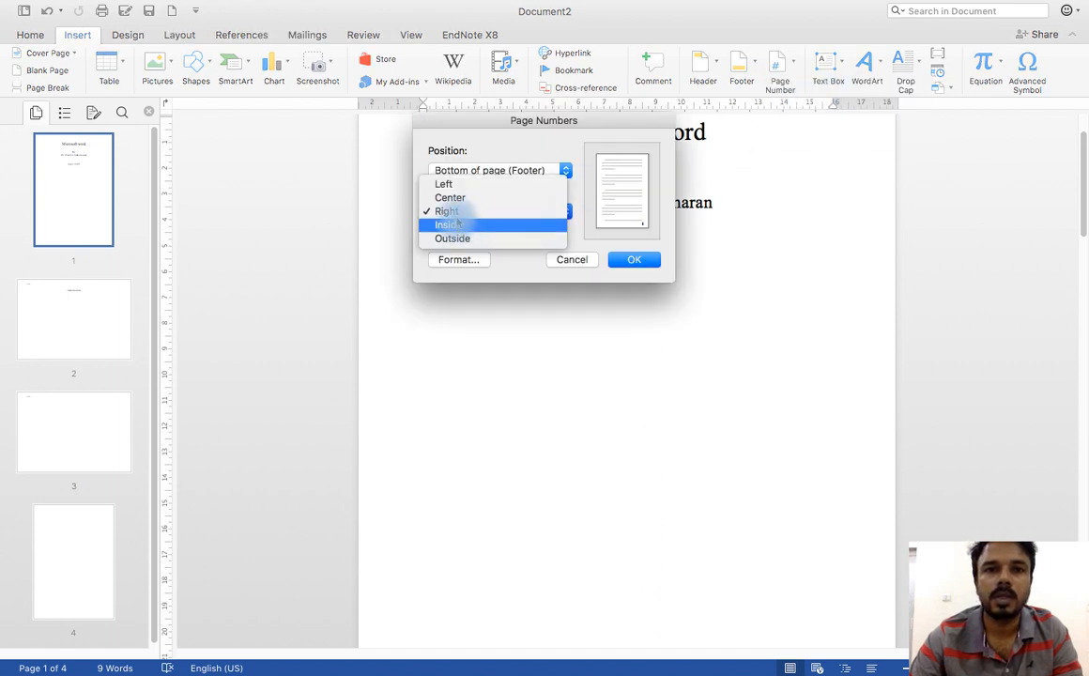
click(461, 198)
Step: Set the title page's number format to I, II, III, insert the page number and check the footers
click(455, 259)
click(518, 133)
click(508, 200)
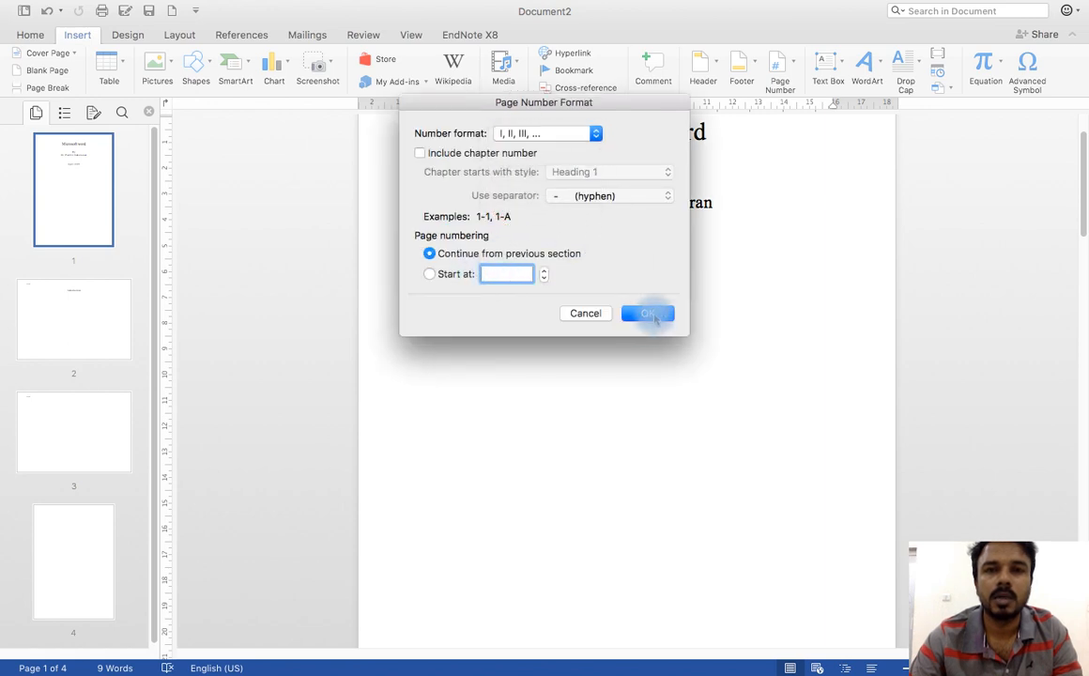
click(652, 315)
click(637, 261)
click(94, 211)
scroll(649, 346, down, 5)
scroll(639, 352, down, 15)
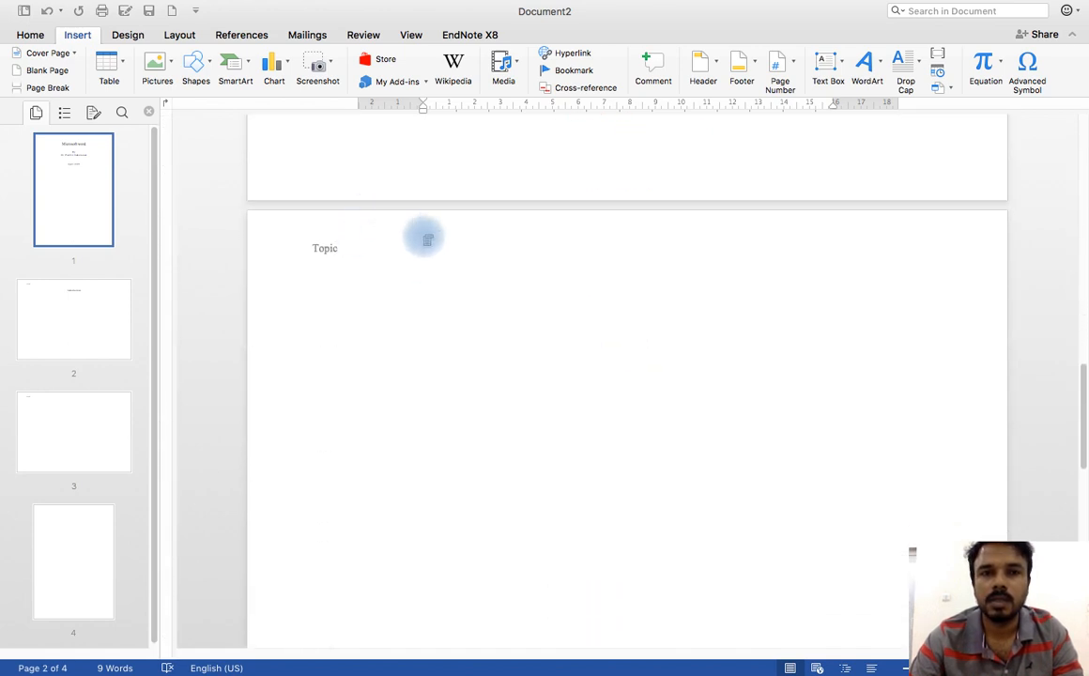
scroll(488, 291, up, 4)
scroll(475, 407, up, 8)
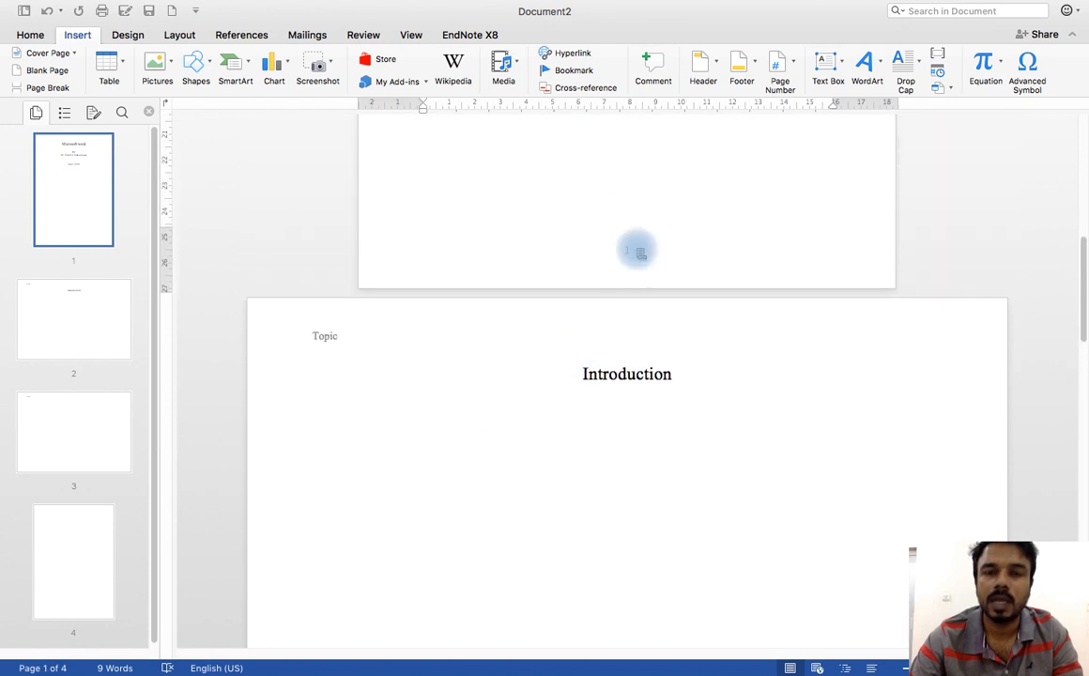
Step: Start adding a page number to the "Introduction" section, placed in the footer with center alignment
click(626, 394)
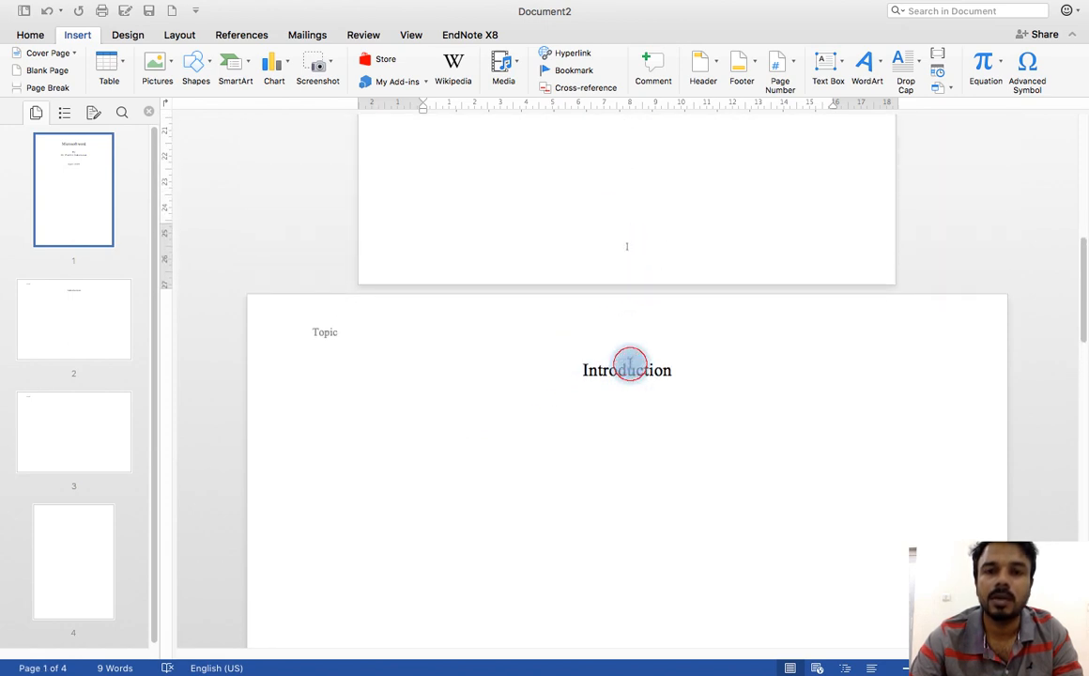
click(630, 366)
click(794, 67)
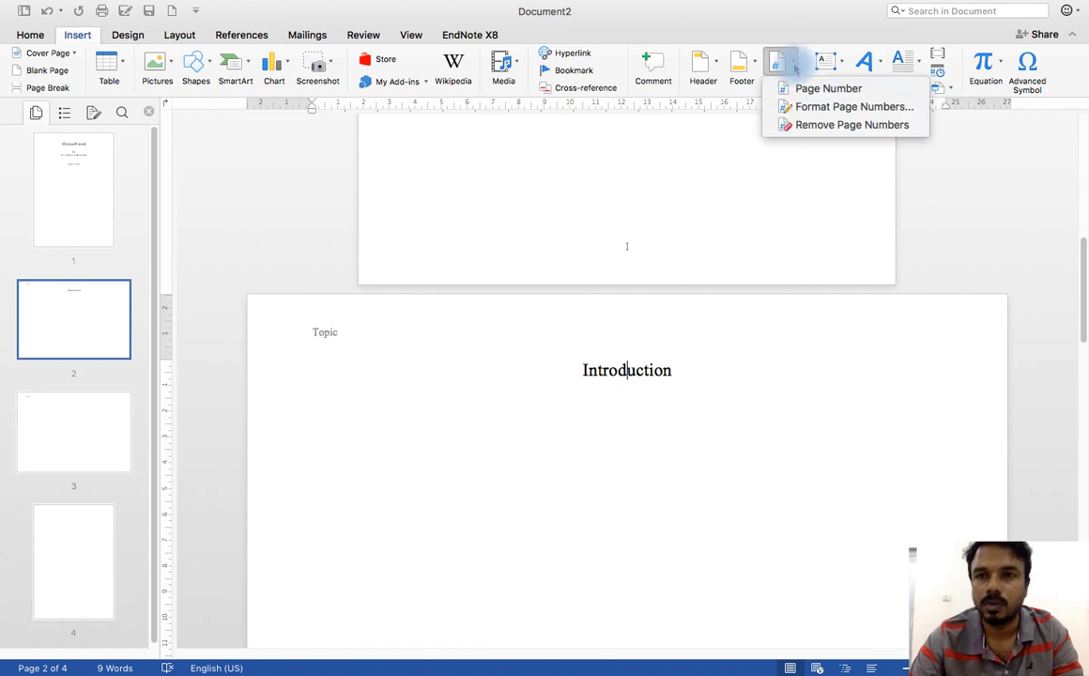
click(806, 88)
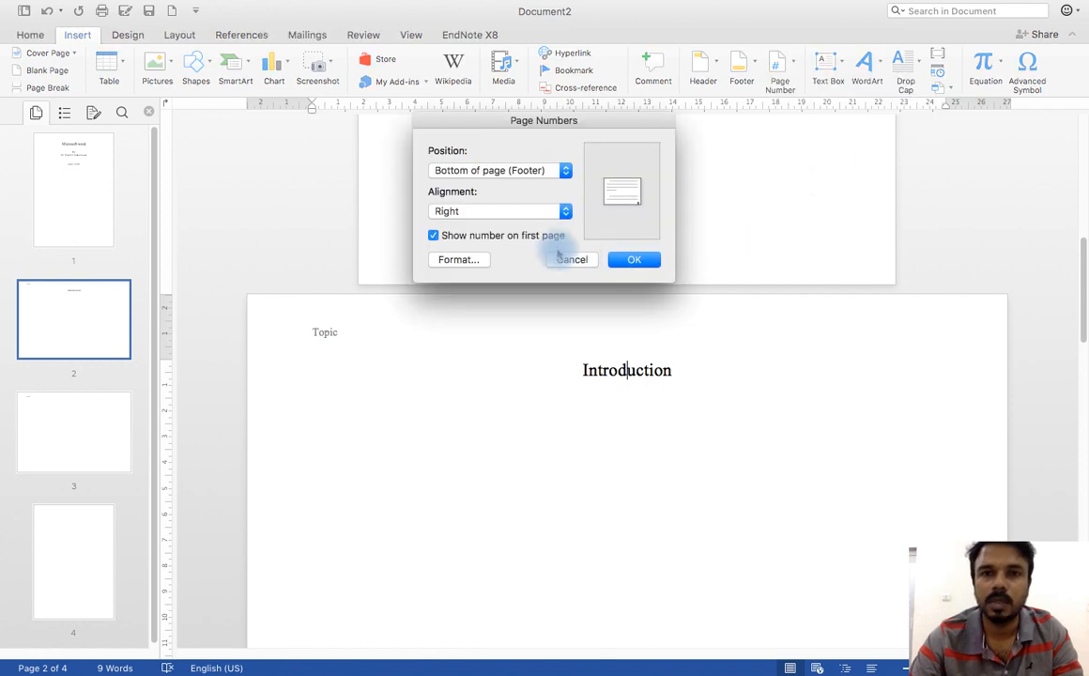
click(486, 217)
click(460, 198)
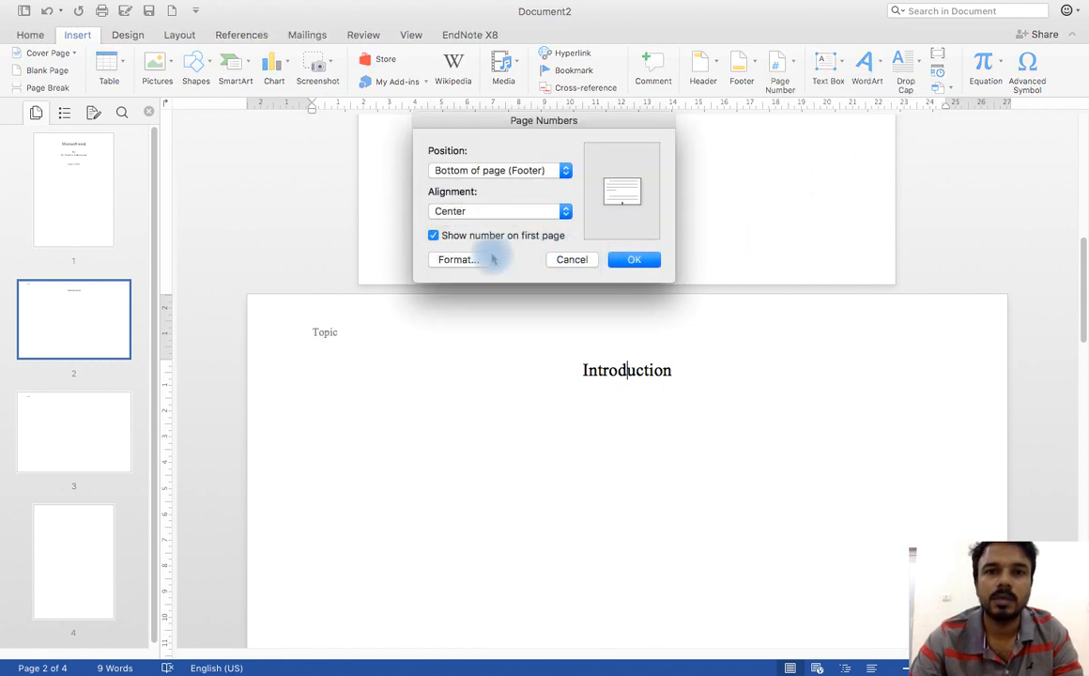
Step: Set the "Introduction" section's number format to I, II, III, insert the page number and check the footers
click(477, 259)
click(549, 135)
click(518, 203)
click(650, 315)
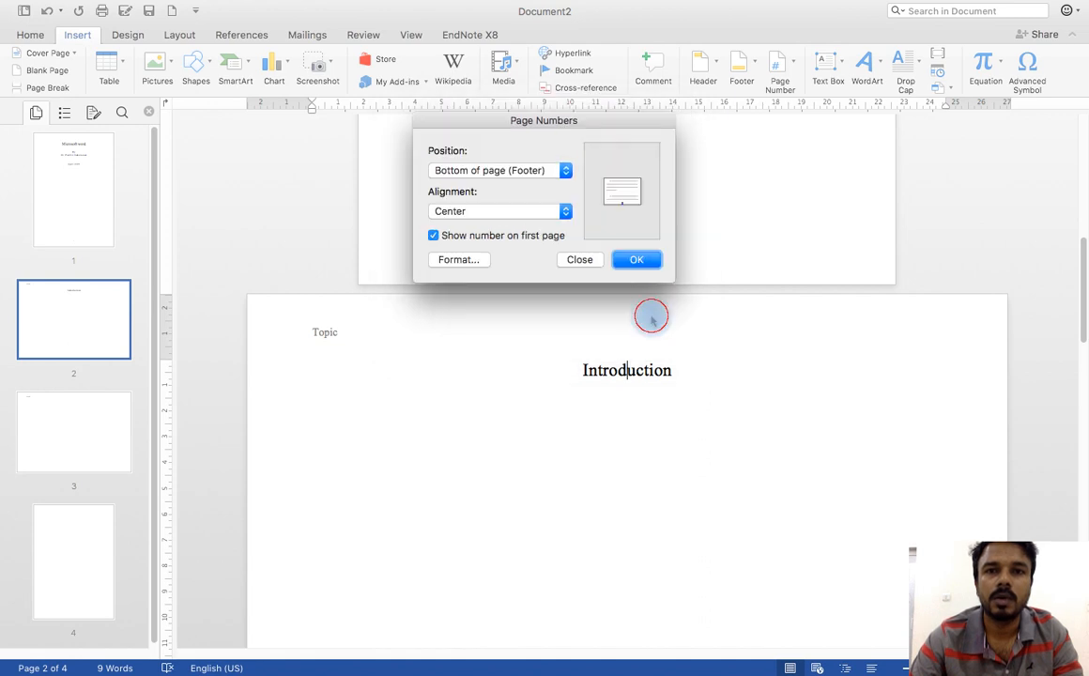
click(643, 261)
scroll(594, 282, down, 10)
scroll(615, 284, up, 5)
scroll(617, 276, up, 6)
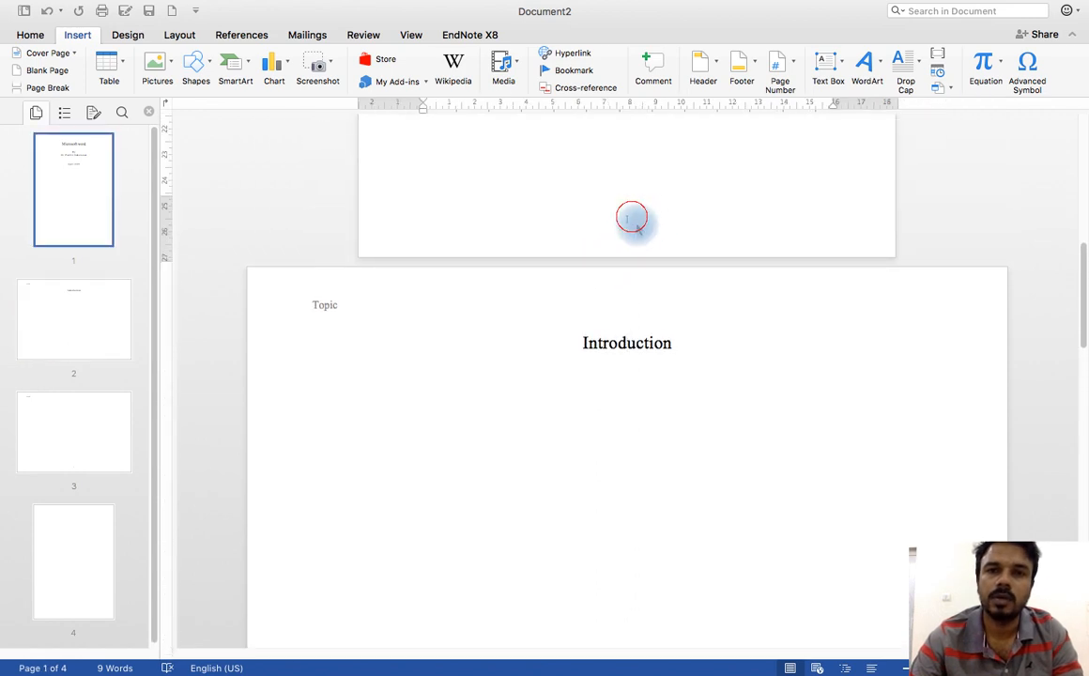
Step: Set the section 2 footer's page numbering to start at I and return to the body text
double_click(632, 217)
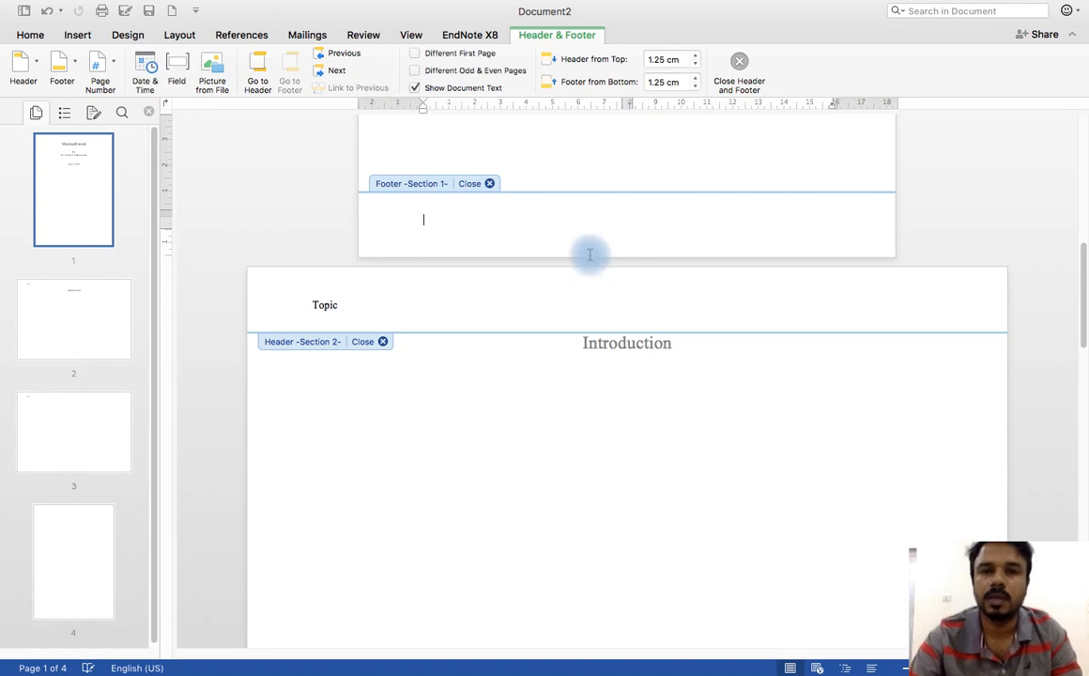
scroll(584, 300, down, 4)
scroll(580, 347, down, 3)
click(601, 322)
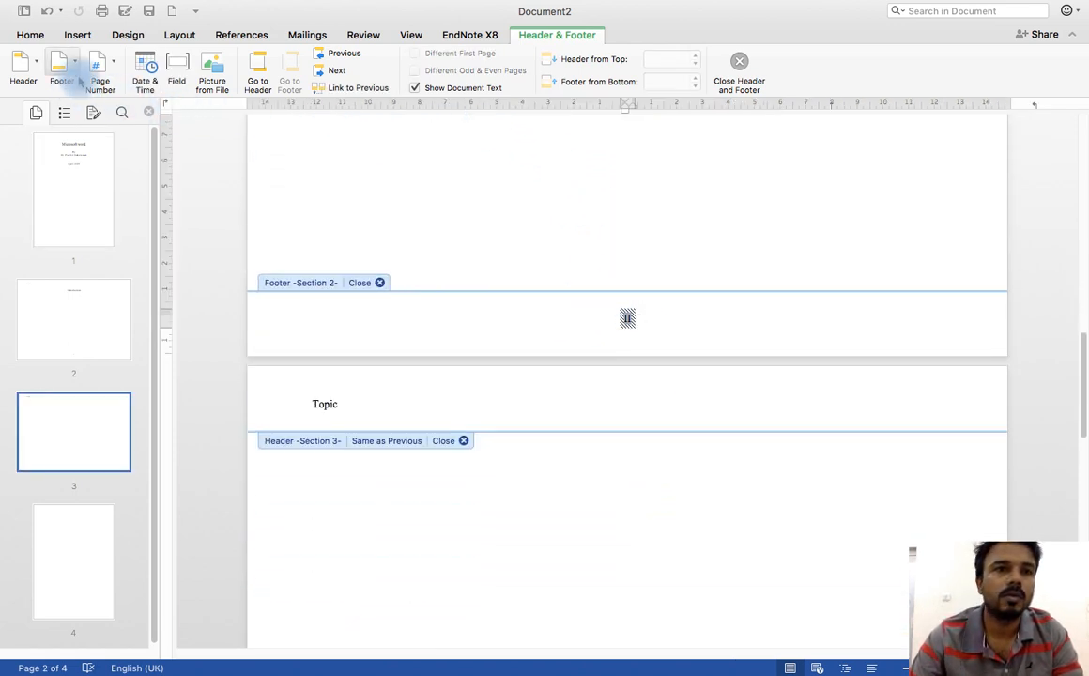
click(110, 67)
click(152, 108)
click(432, 275)
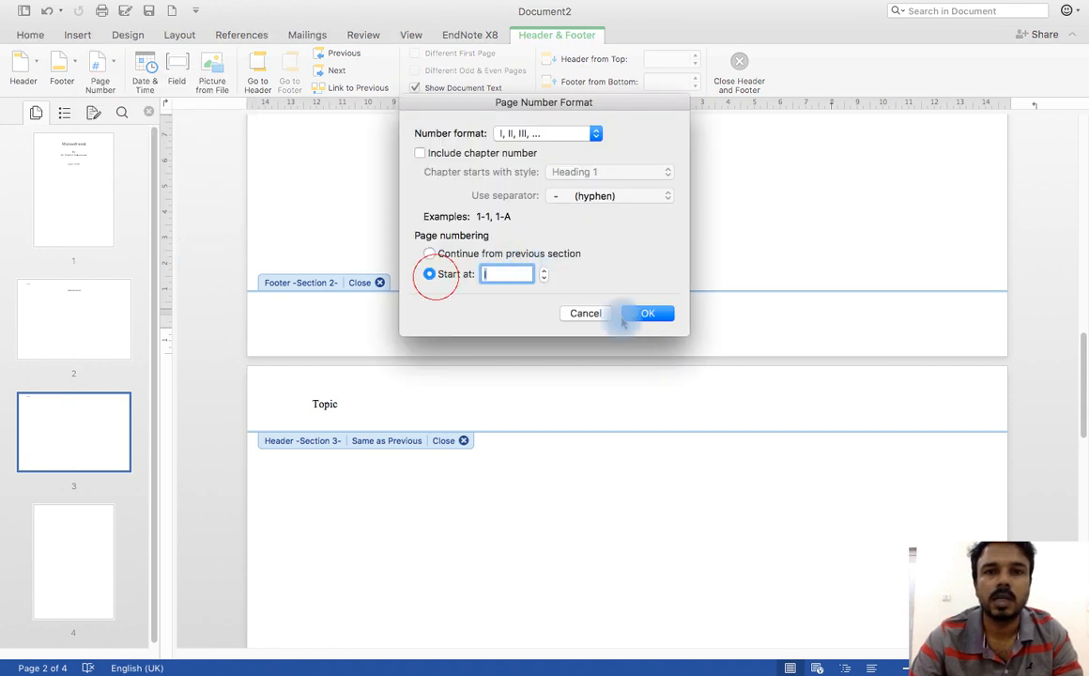
click(648, 314)
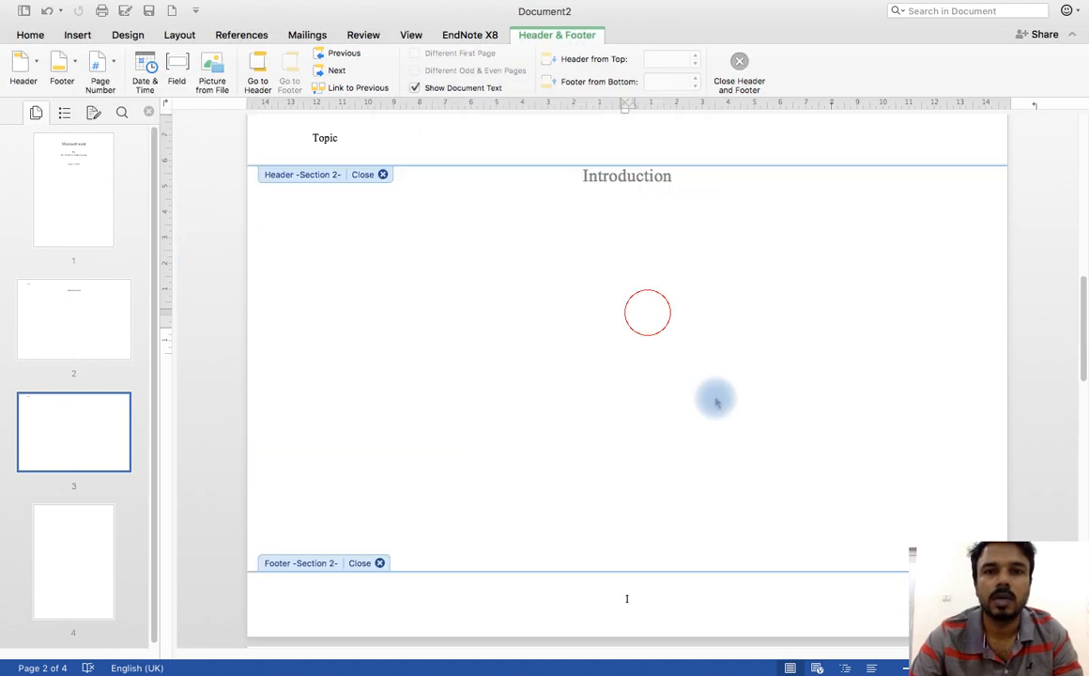
double_click(665, 378)
Step: Change the section 3 footer's page number format to I, II, III, continuing from the previous section
scroll(637, 299, up, 5)
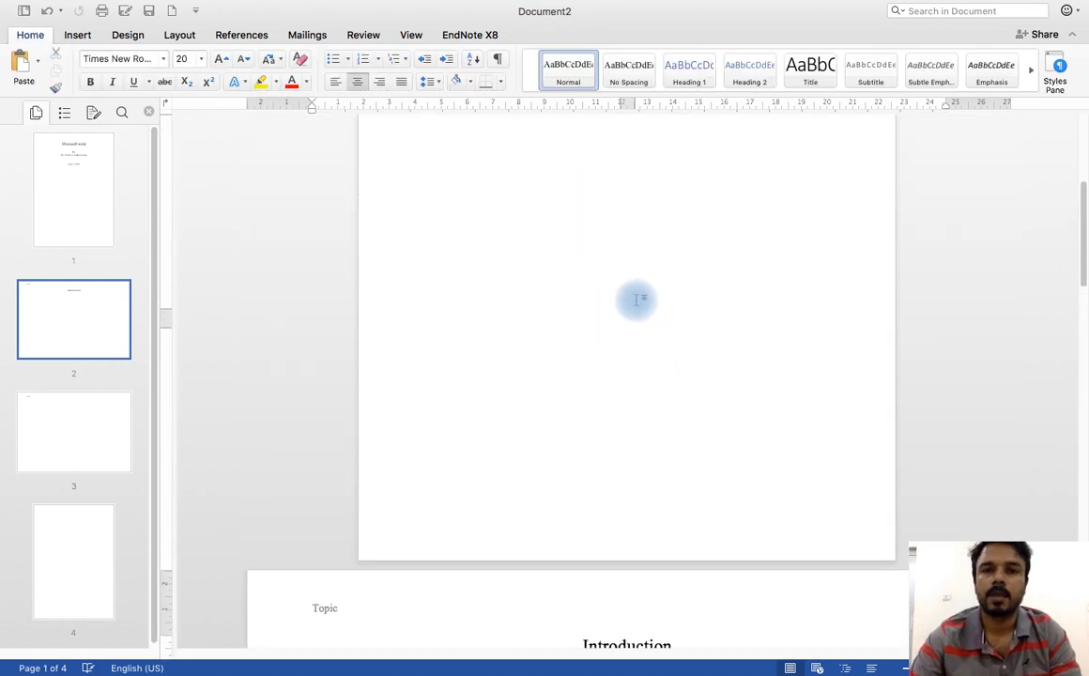
scroll(625, 538, down, 15)
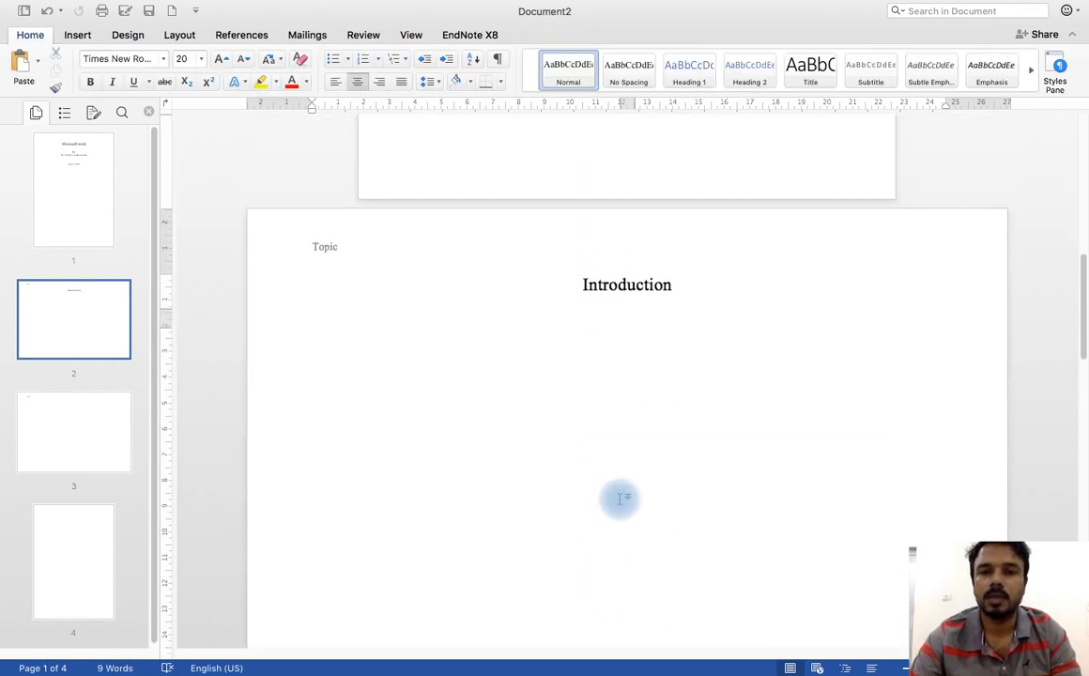
scroll(629, 385, down, 10)
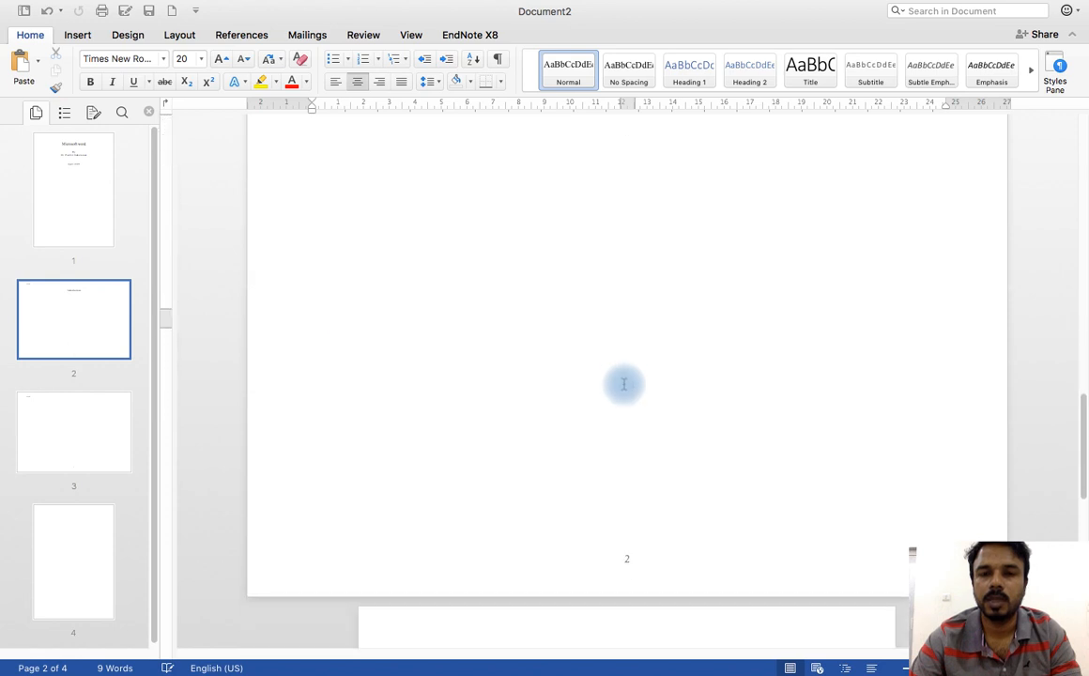
double_click(631, 380)
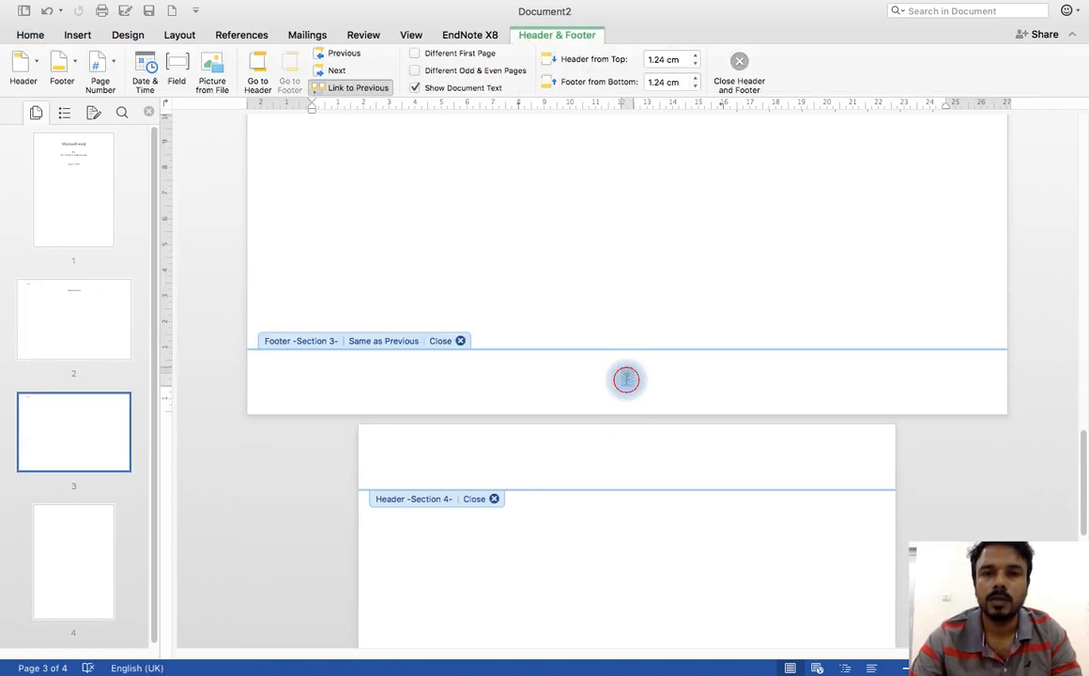
click(626, 379)
click(112, 66)
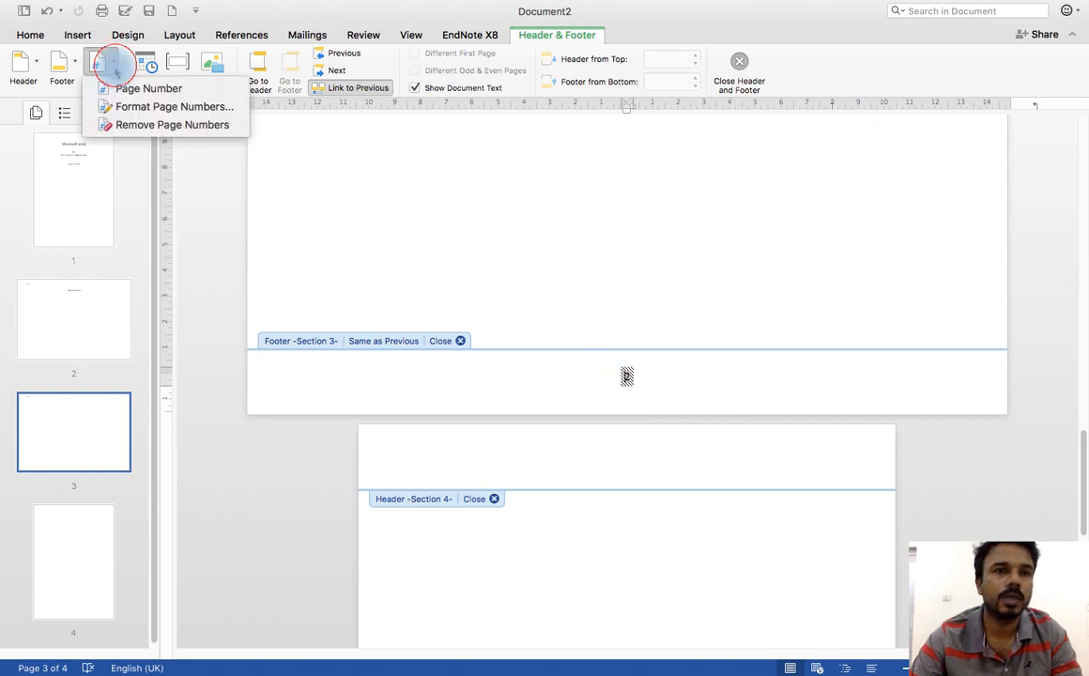
click(140, 106)
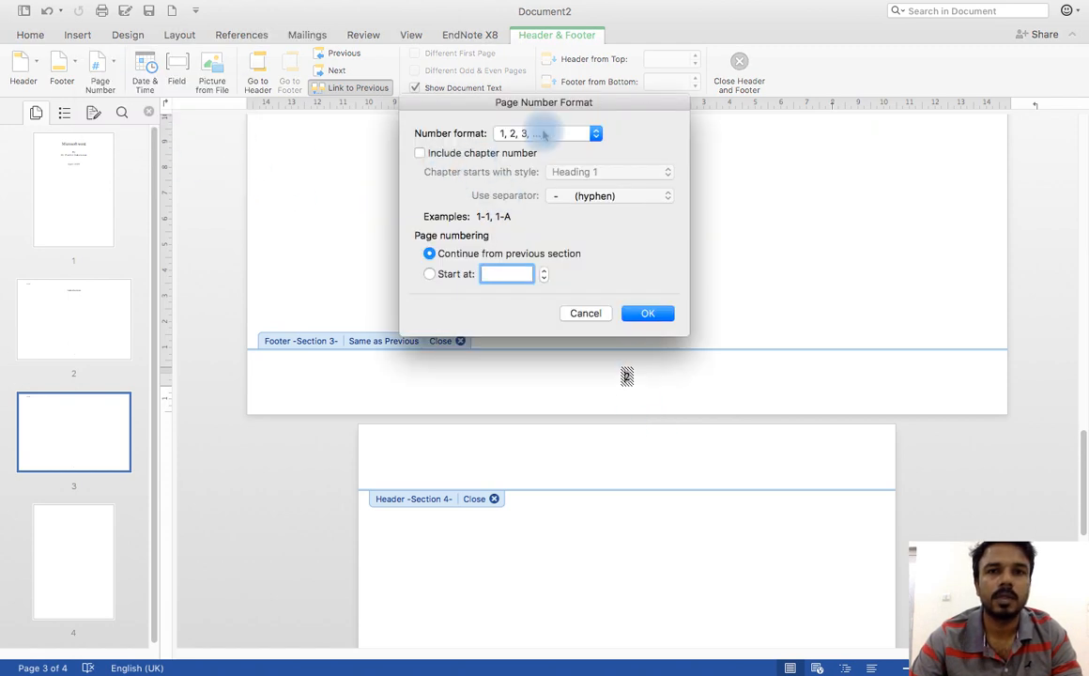
click(543, 134)
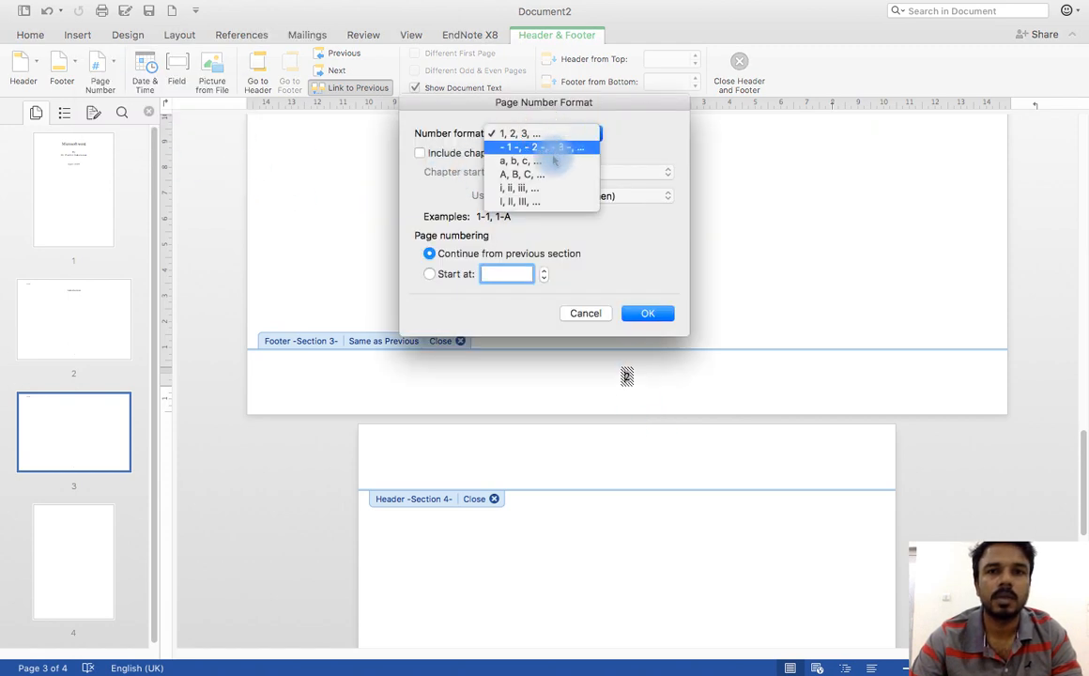
click(538, 205)
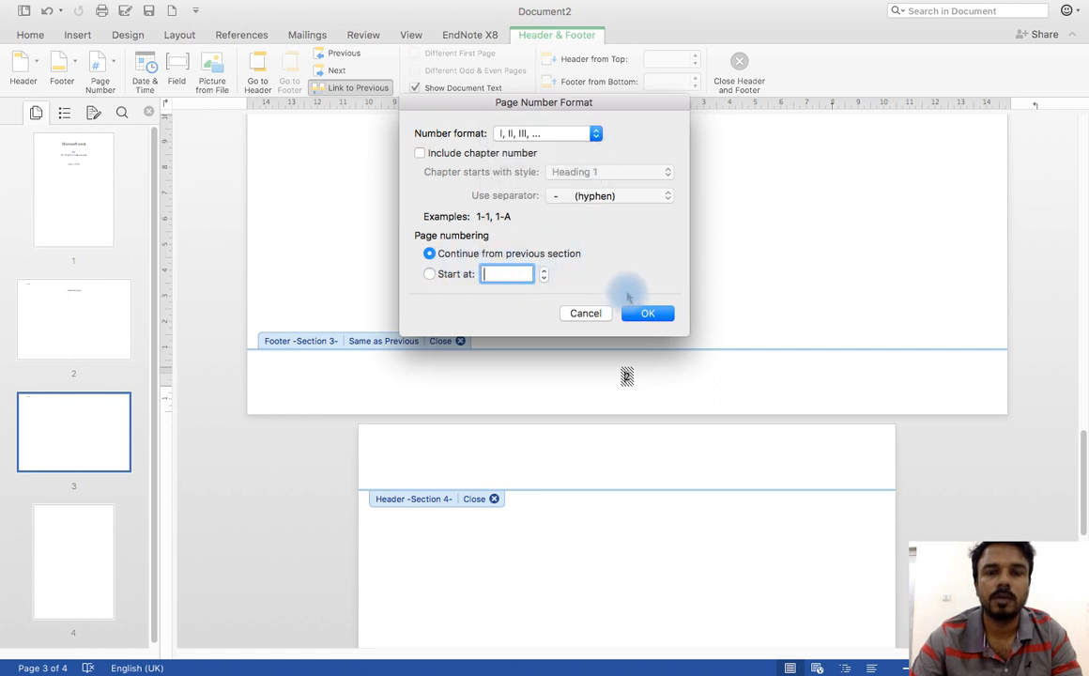
click(647, 313)
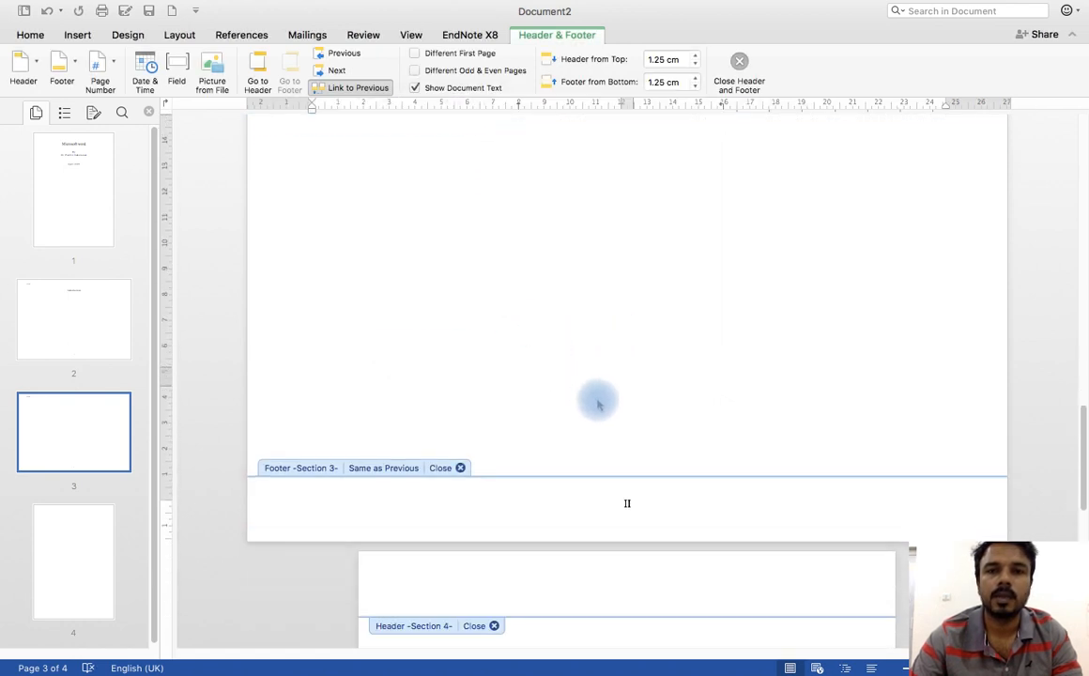
Step: Close header and footer editing and place the cursor in the body of section 4 on page 4
scroll(486, 300, down, 10)
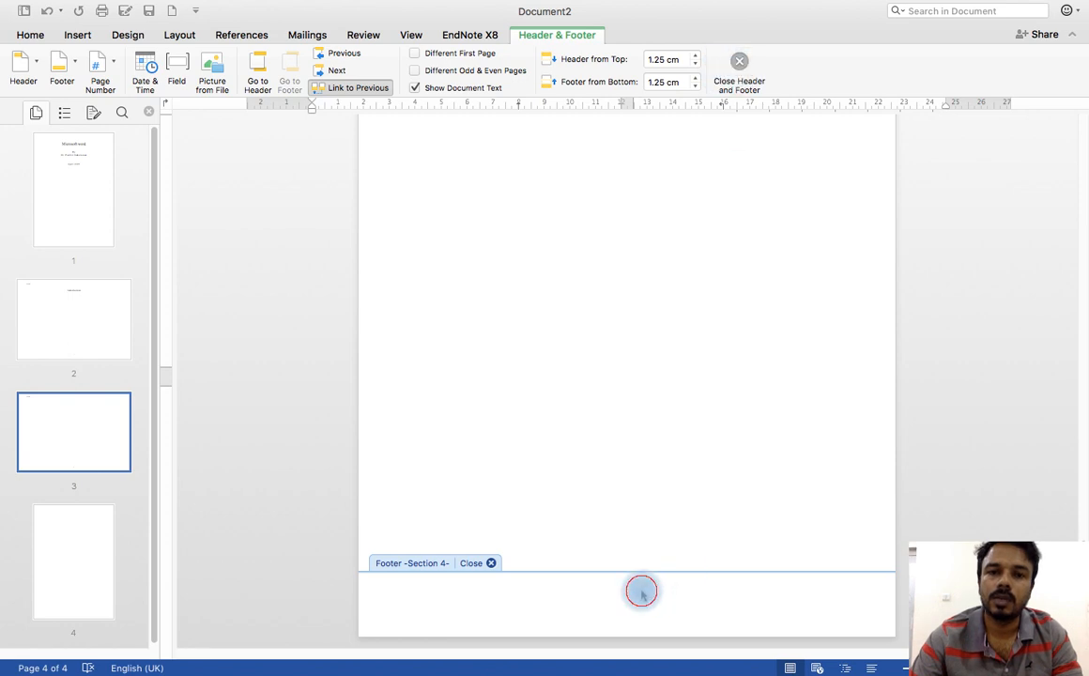
click(643, 593)
click(739, 63)
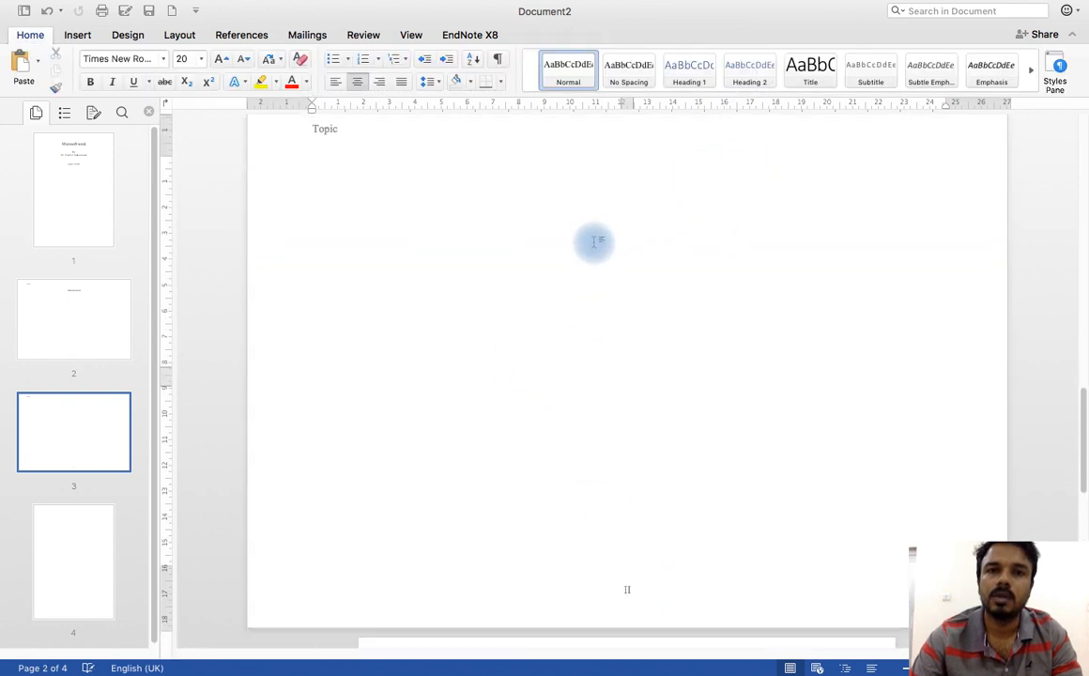
scroll(595, 239, down, 10)
click(590, 401)
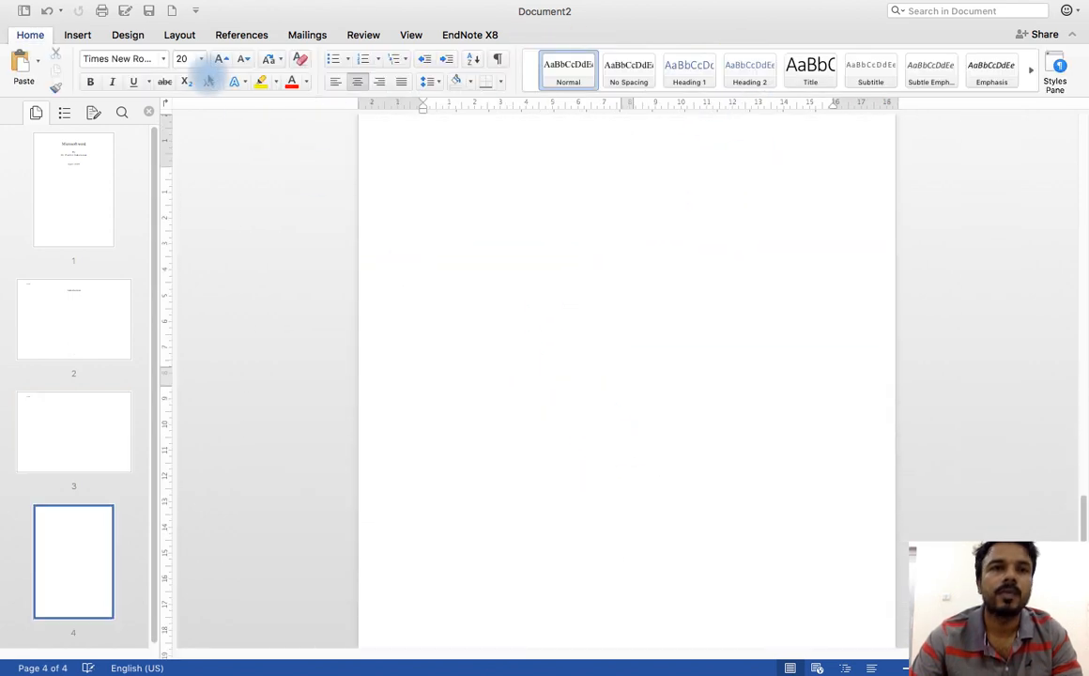
Step: Insert a right-aligned footer page number in section 4, formatted 1, 2, 3 and starting at 1
click(78, 35)
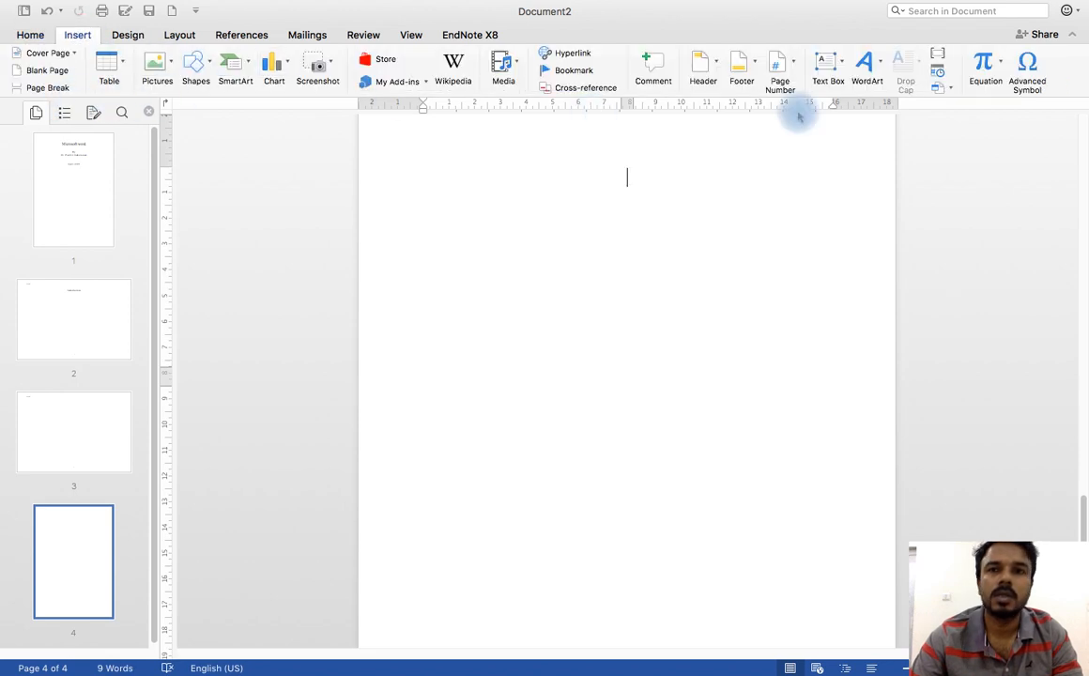
click(780, 68)
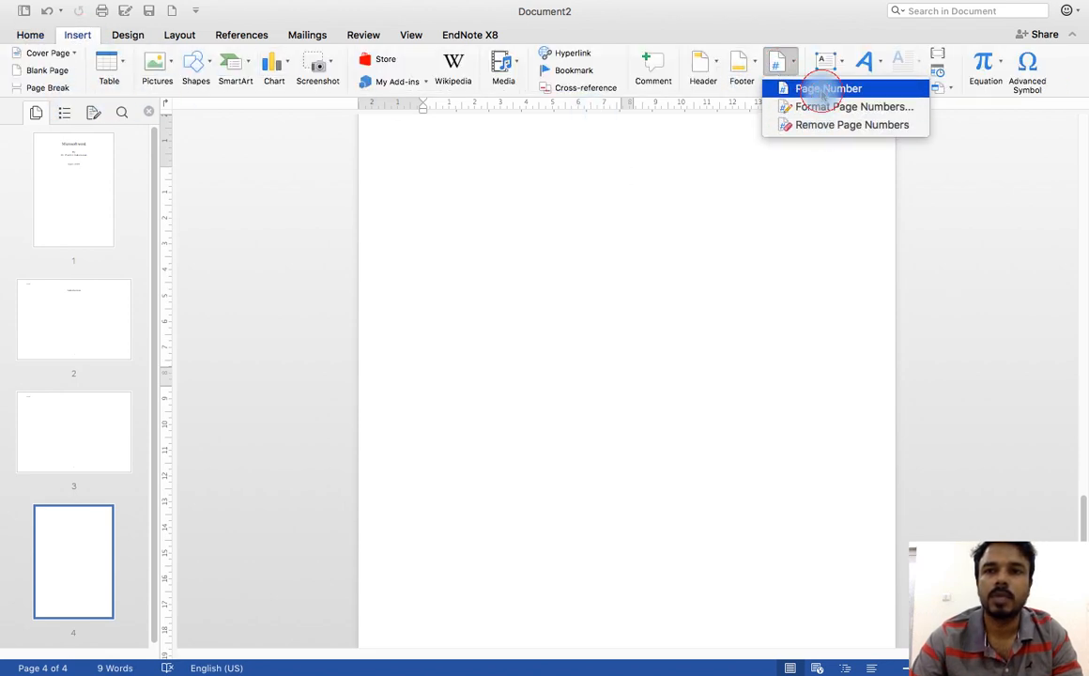
click(823, 89)
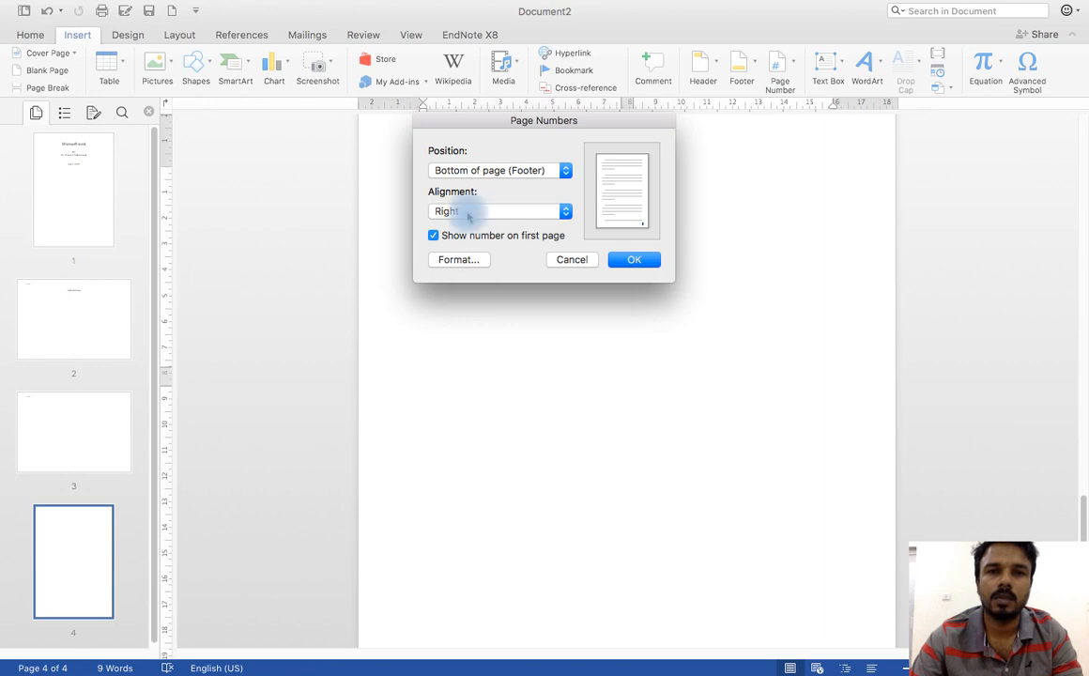
click(456, 263)
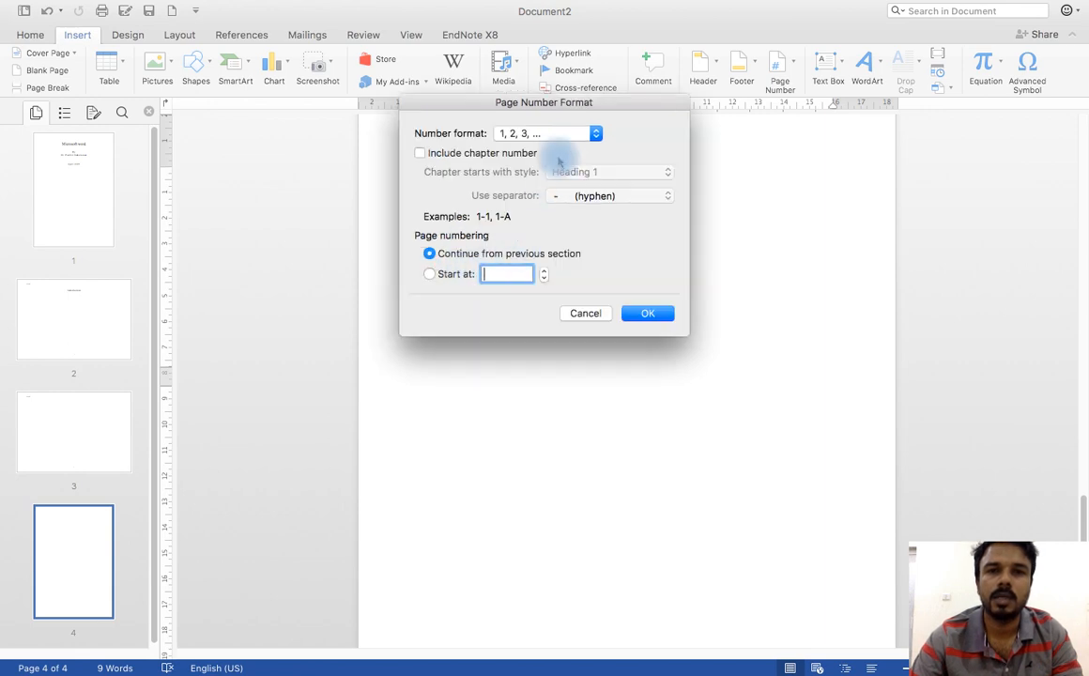
click(429, 273)
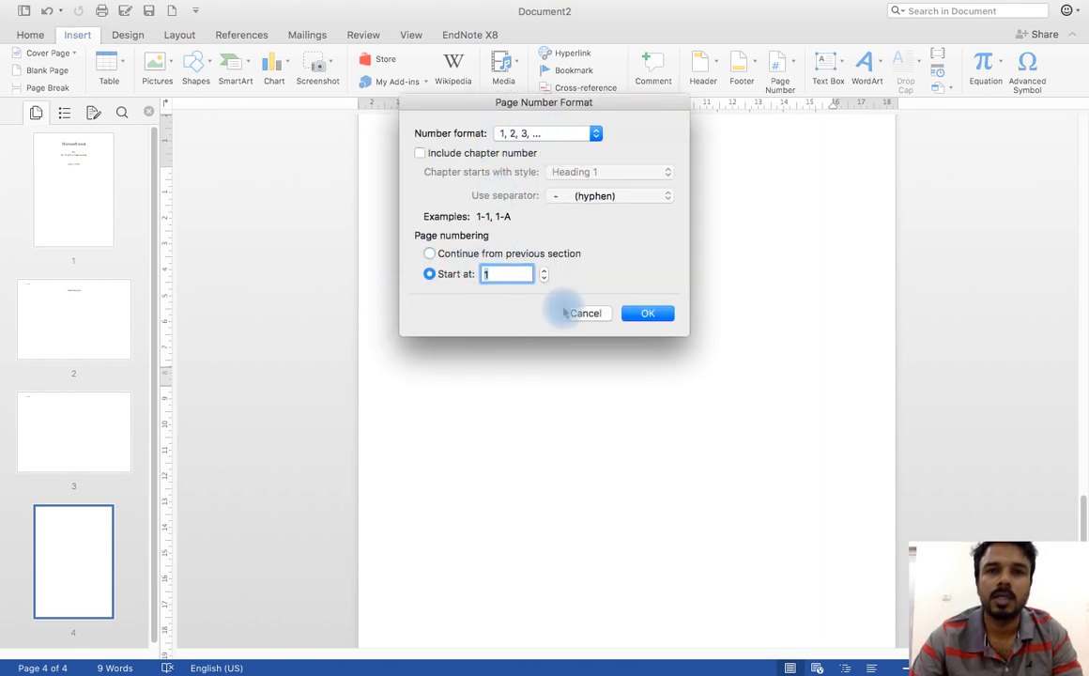
click(644, 316)
click(645, 259)
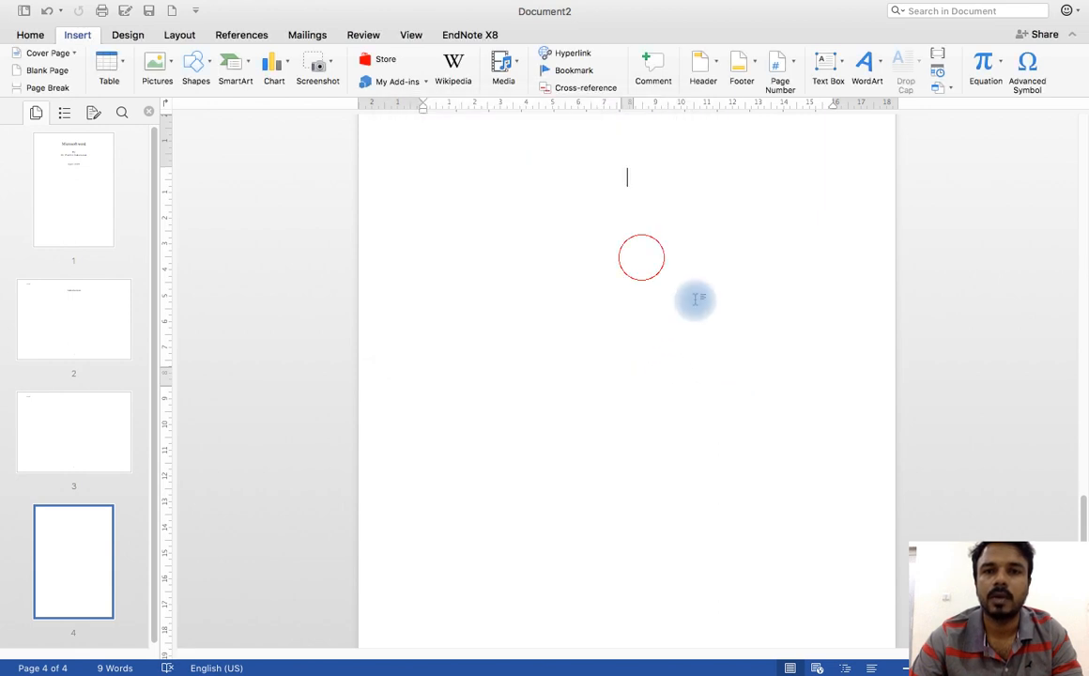
Step: Insert a page break on page 4 to add another page after it
scroll(686, 328, down, 5)
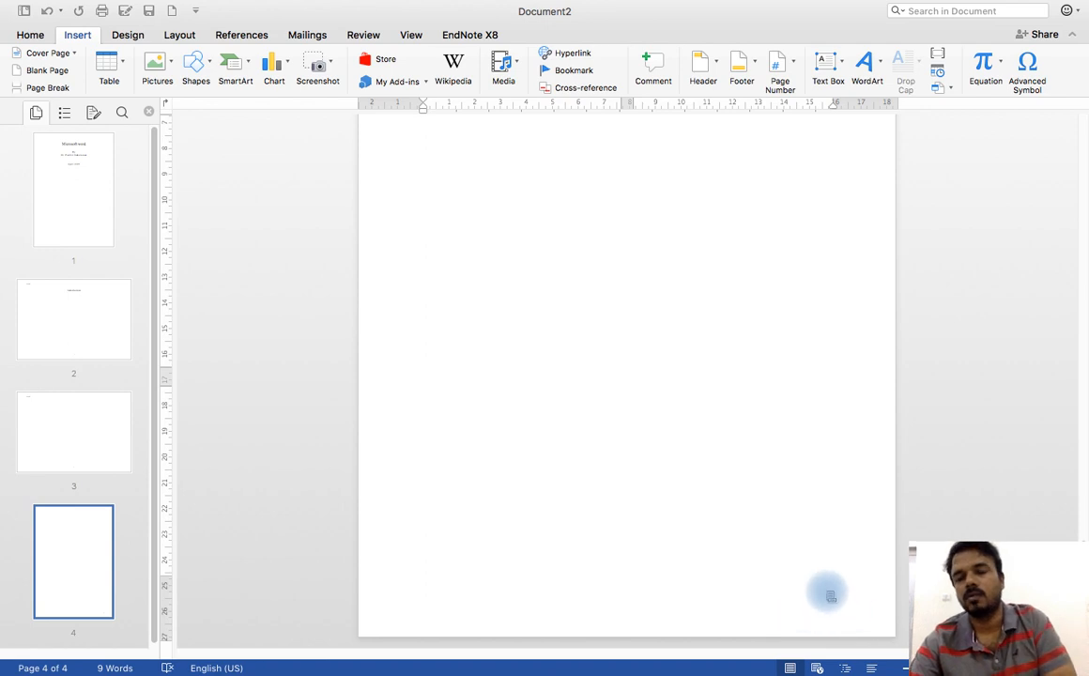
scroll(628, 464, up, 2)
scroll(629, 464, up, 10)
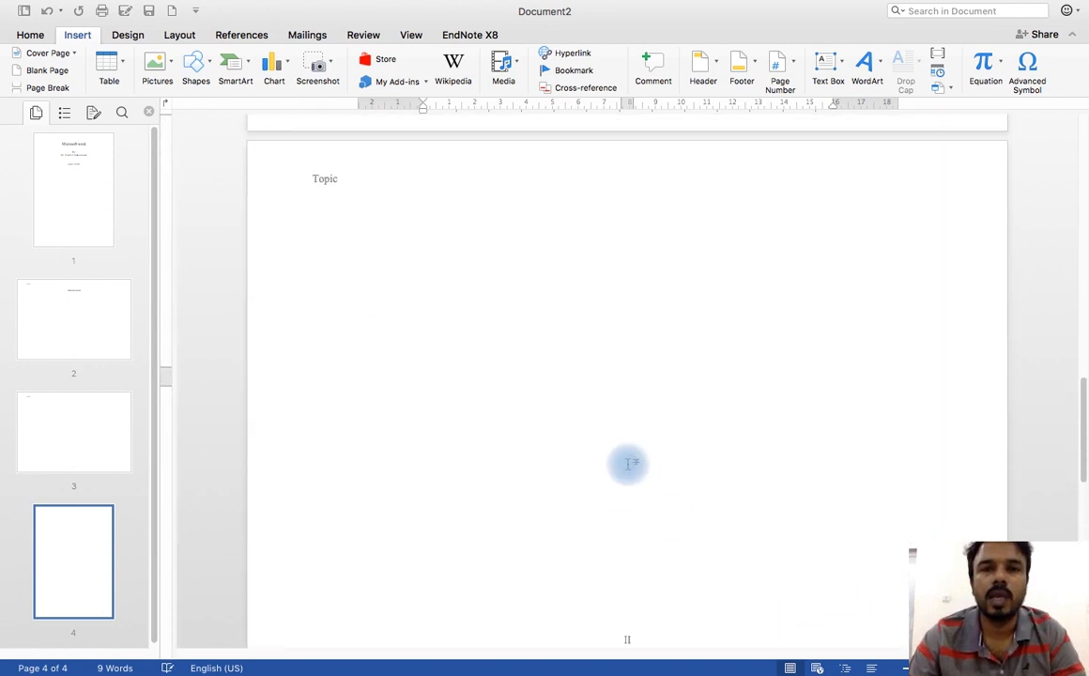
scroll(628, 464, up, 12)
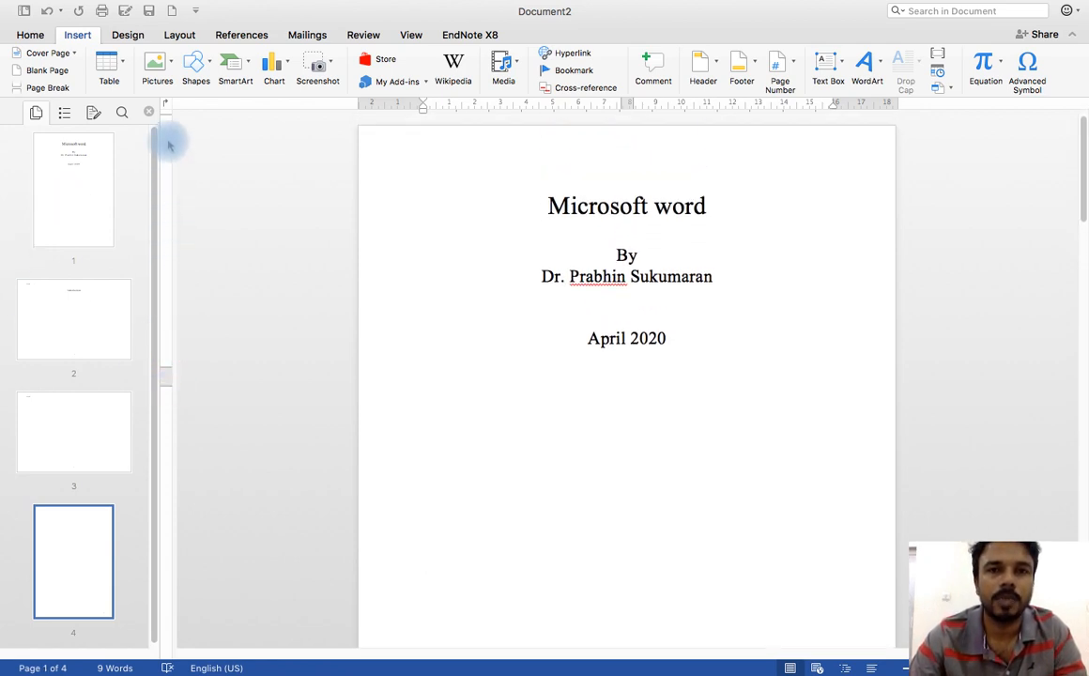
scroll(98, 379, down, 1)
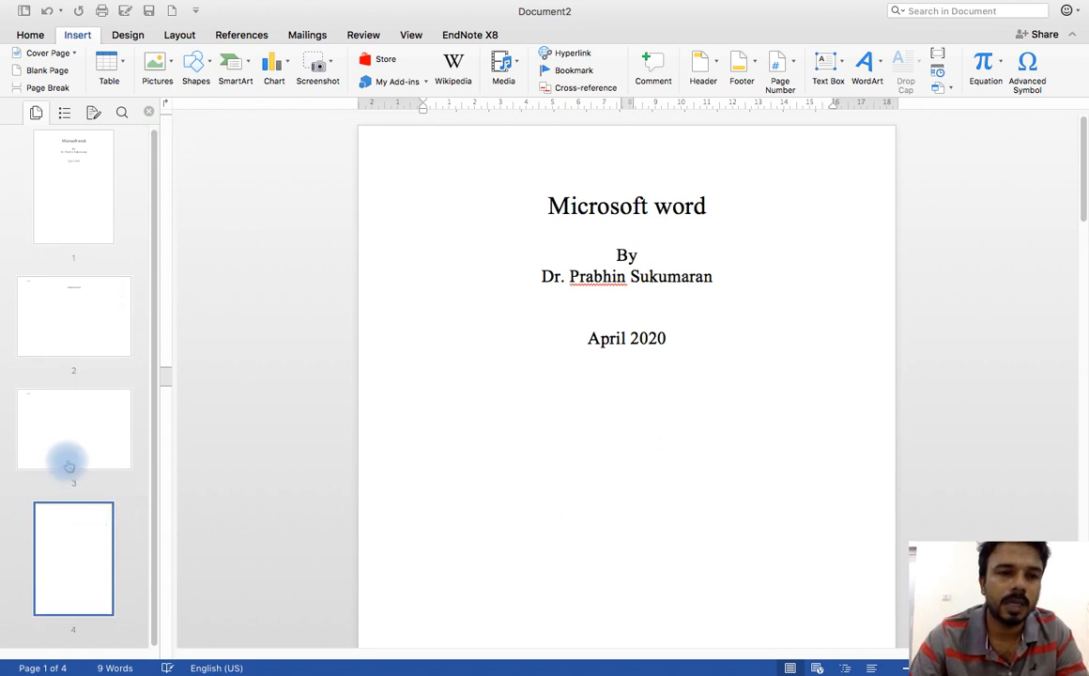
click(82, 548)
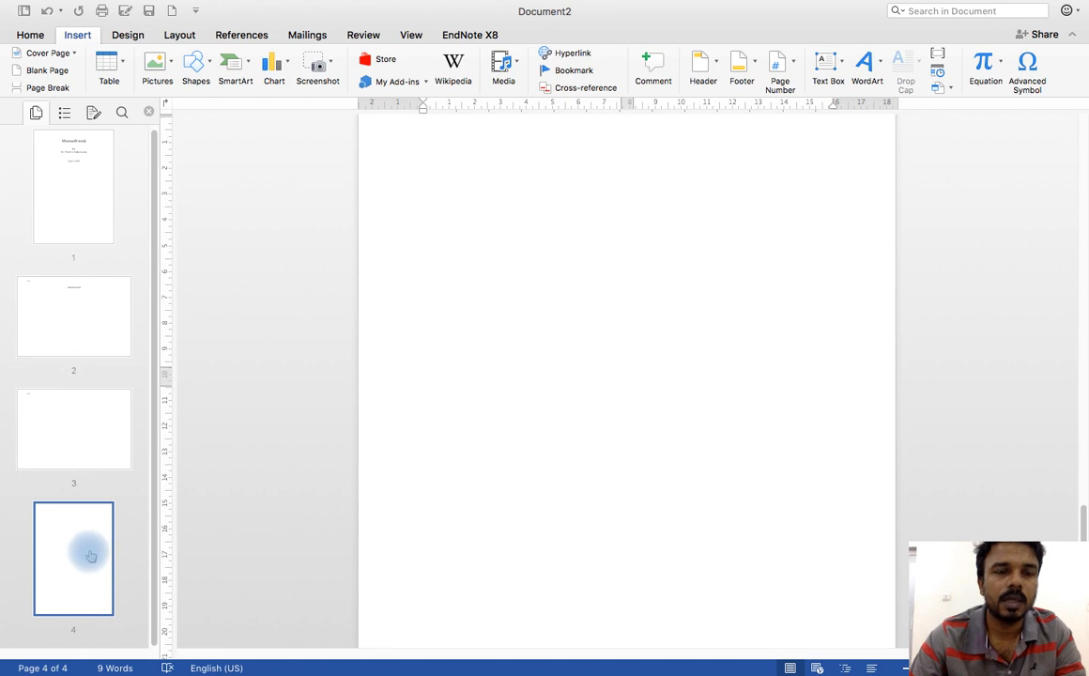
click(51, 90)
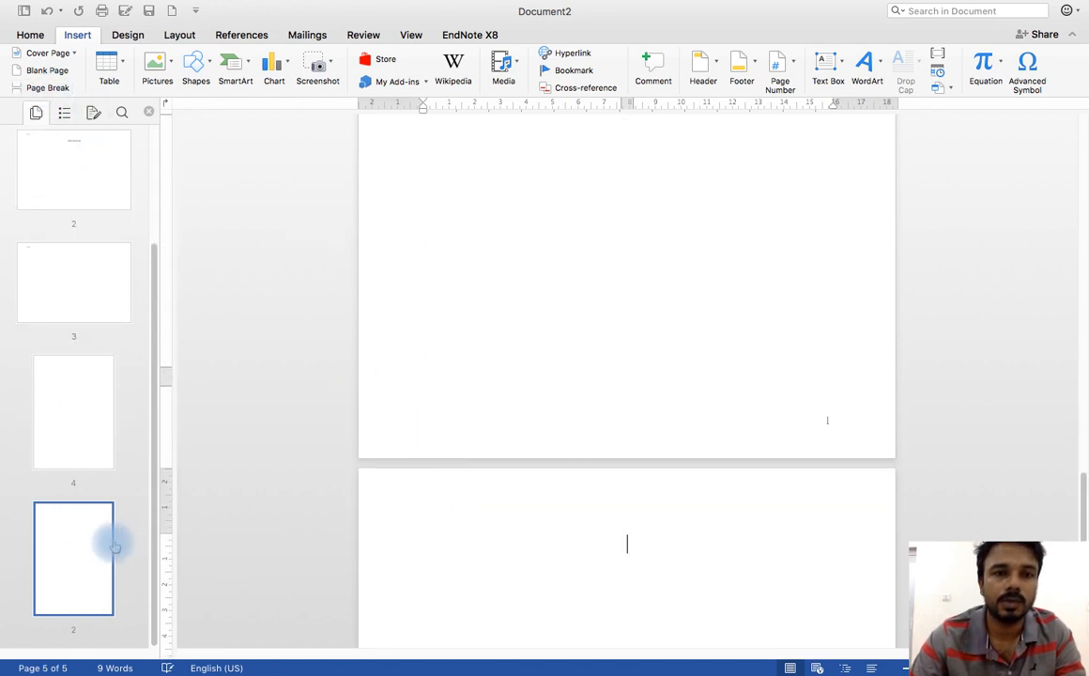
Step: Check section 4's header and footer, and insert a section break on page 4 that starts a new page
double_click(409, 496)
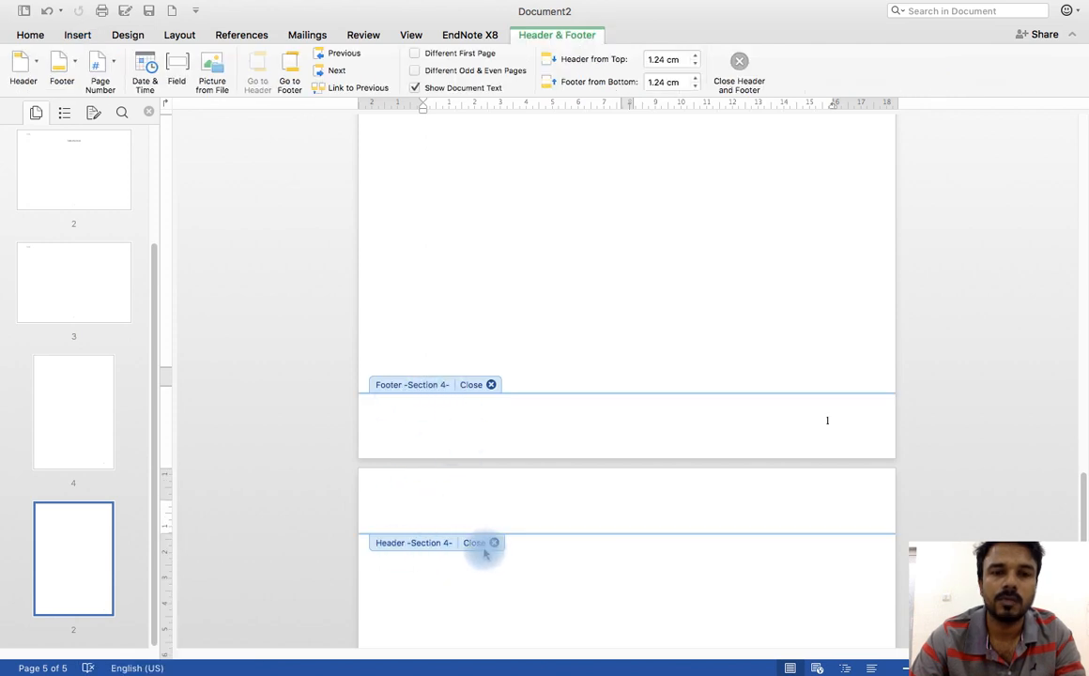
click(489, 385)
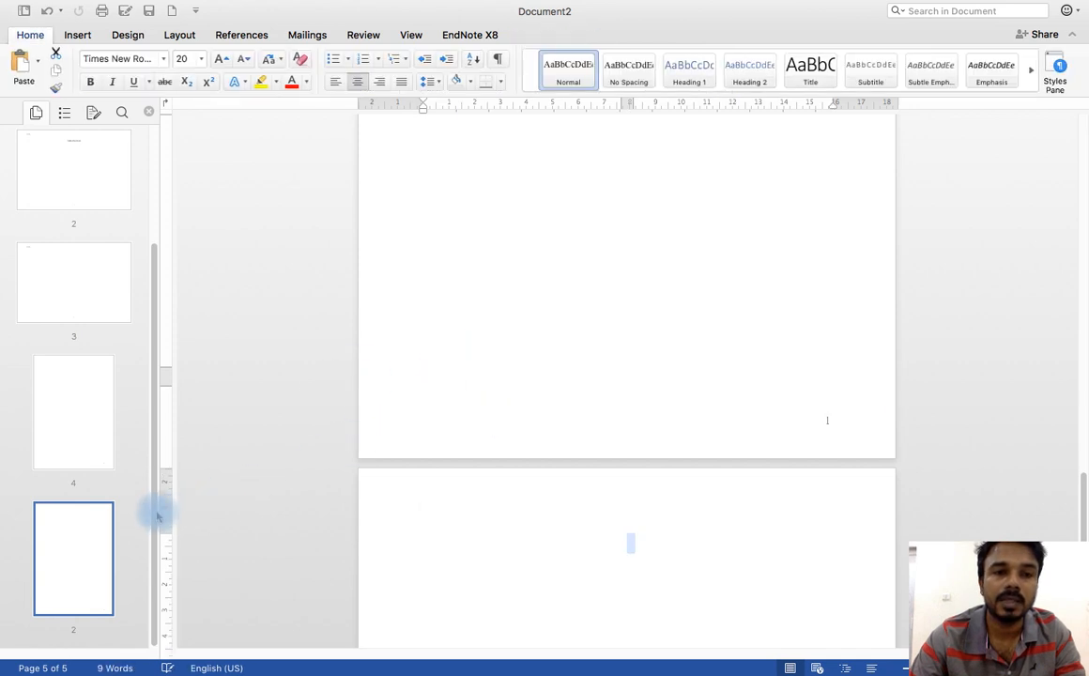
click(75, 426)
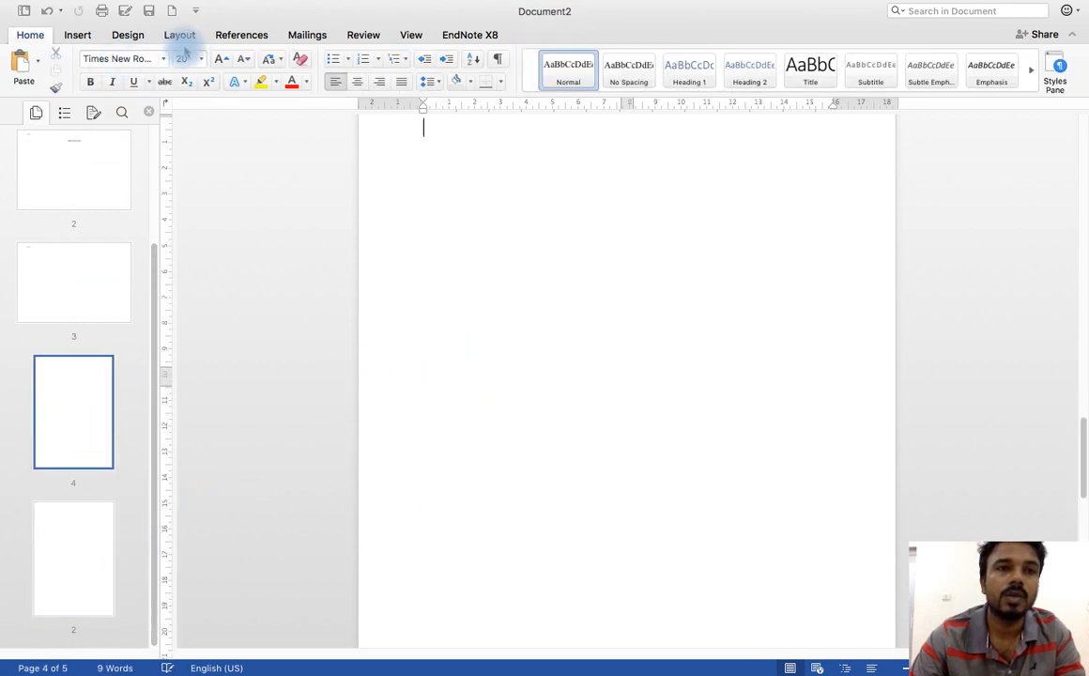
click(181, 35)
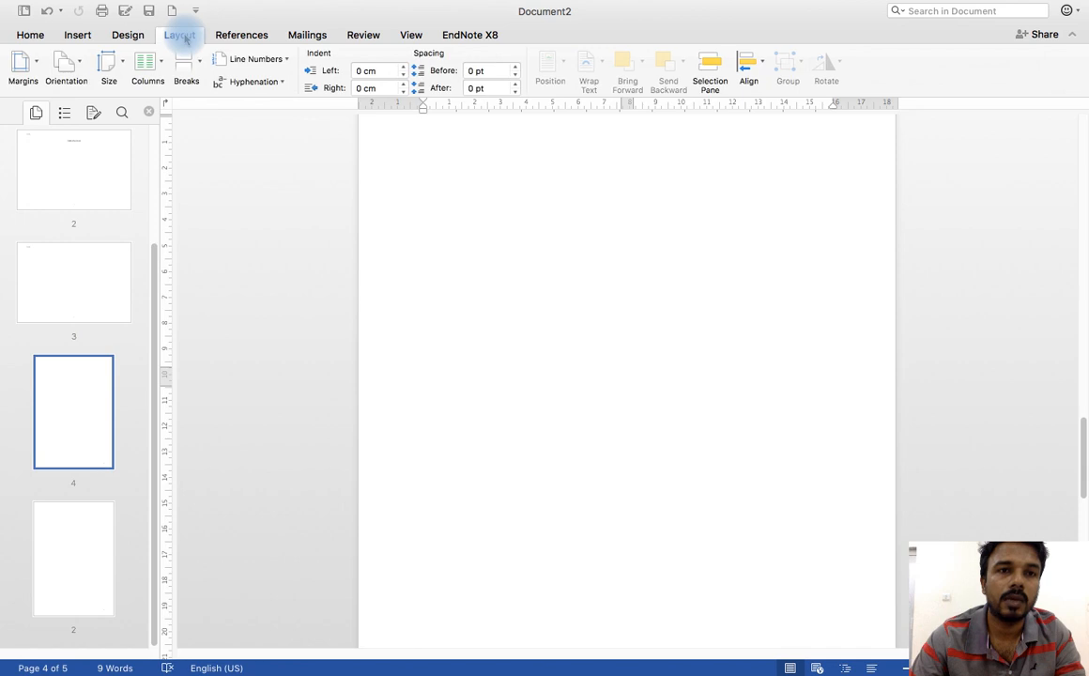
click(187, 64)
click(252, 226)
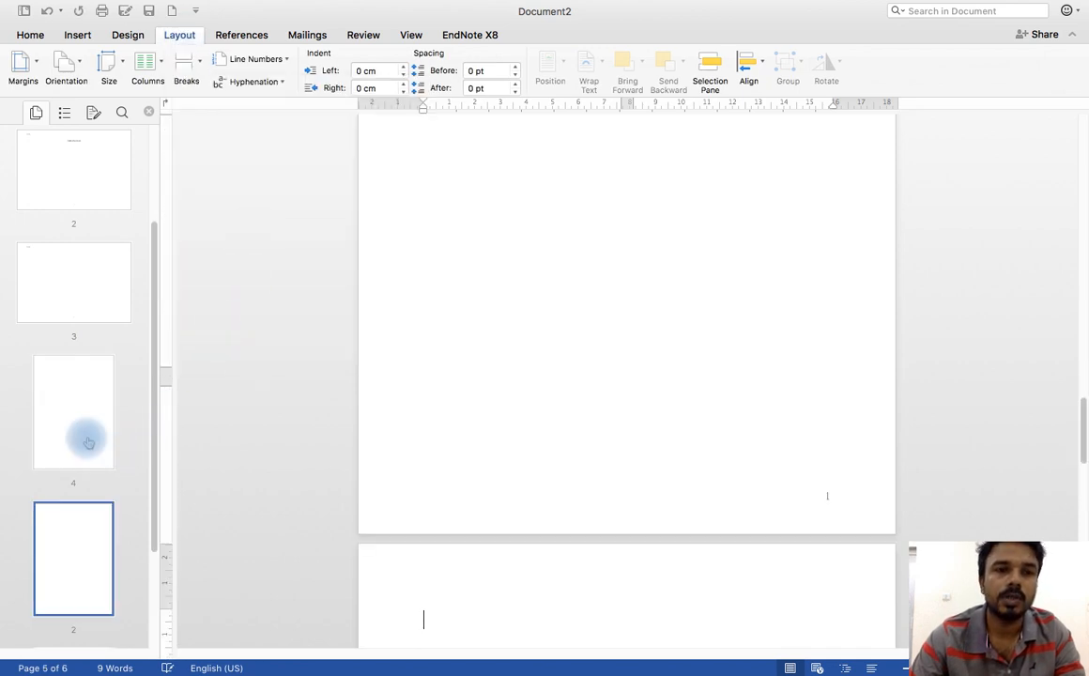
Step: Unlink the section 5 header from the previous section
scroll(75, 385, down, 3)
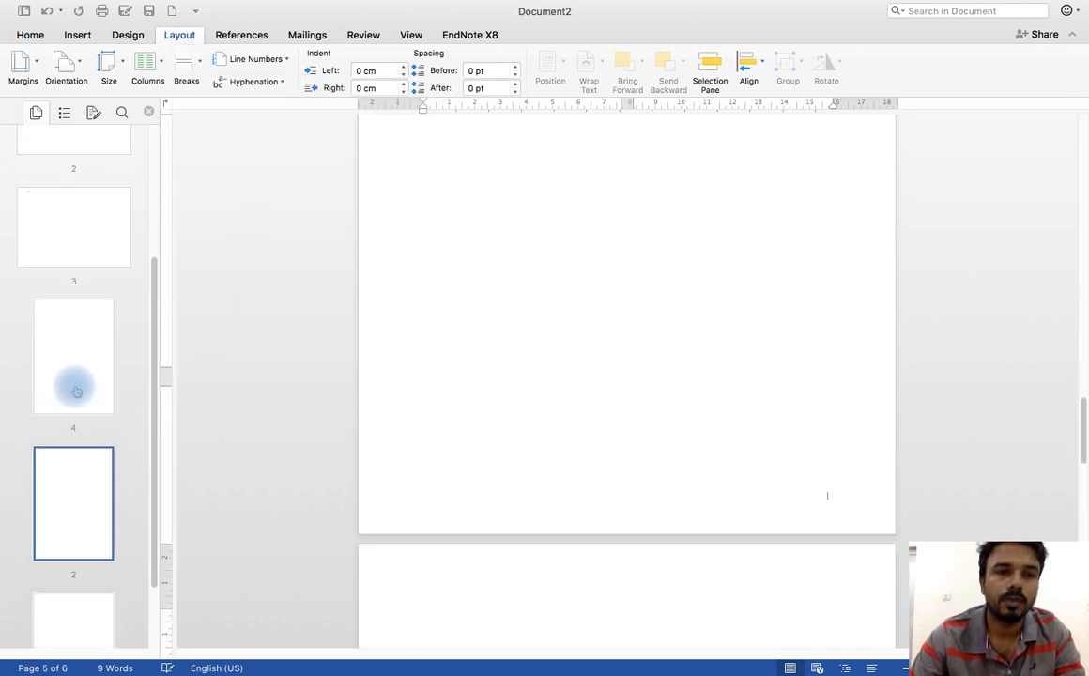
double_click(404, 514)
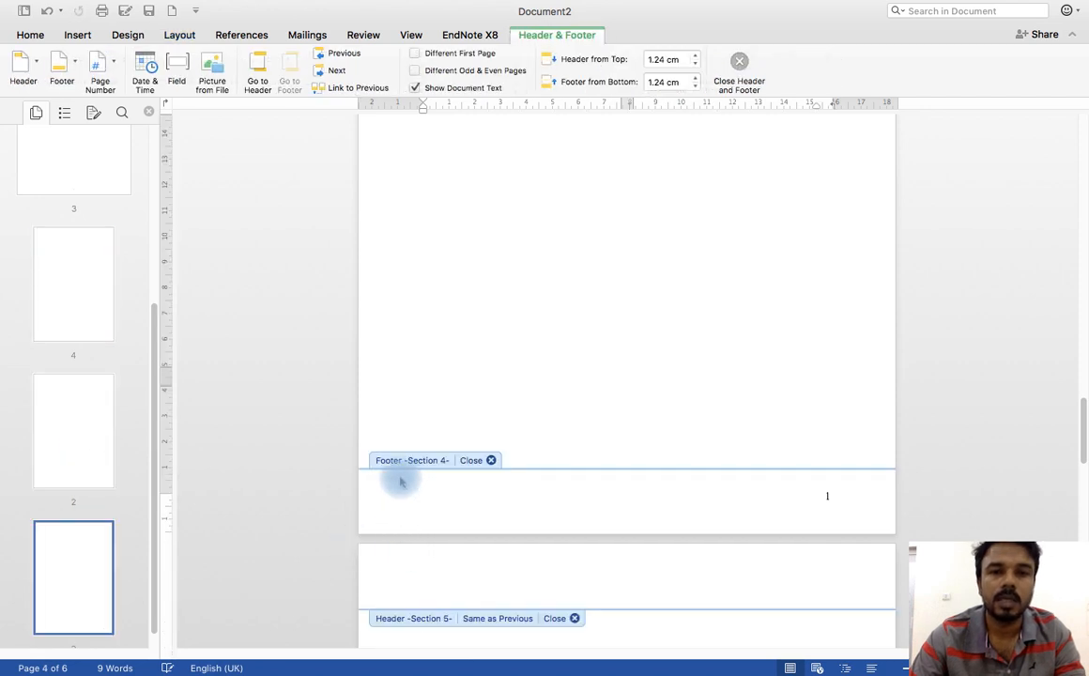
click(418, 606)
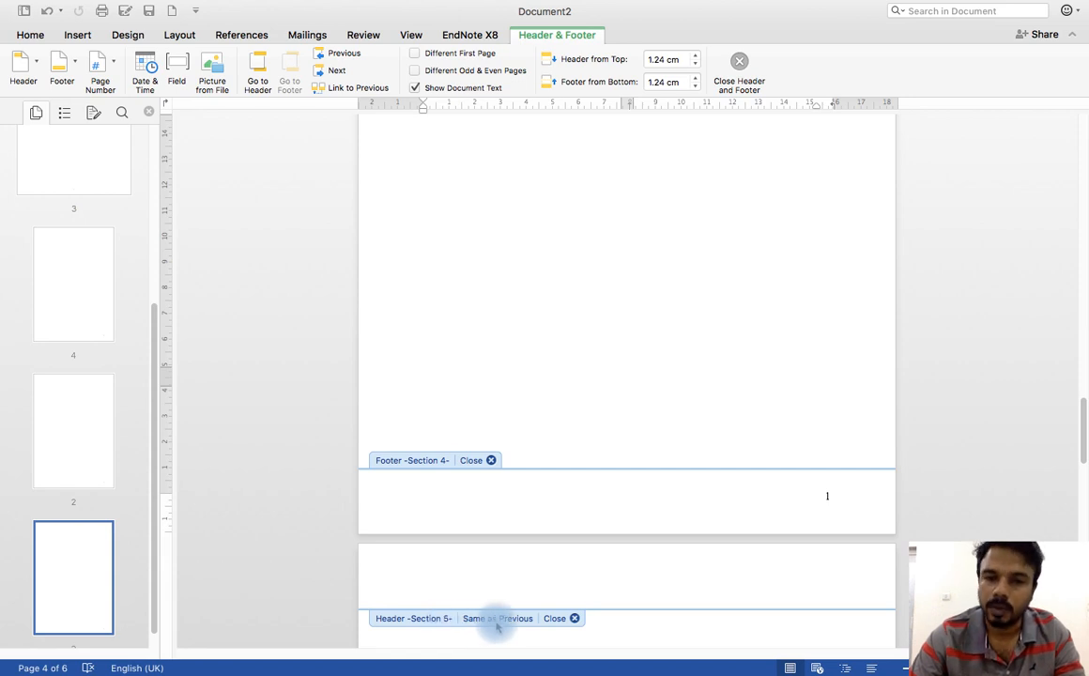
click(493, 578)
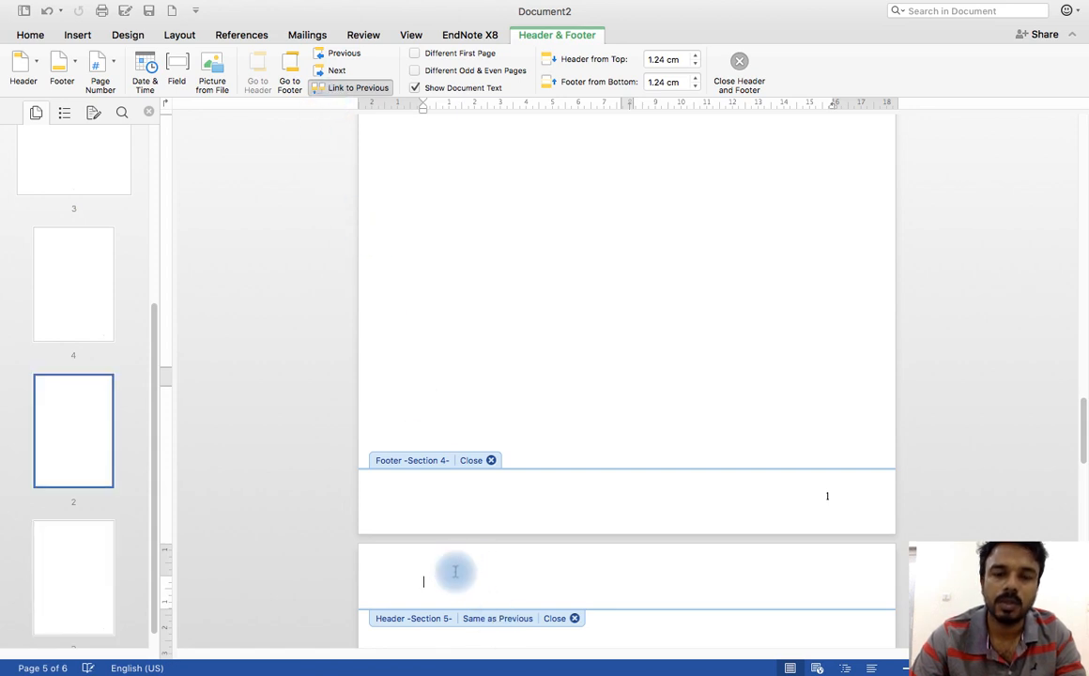
click(344, 90)
Step: Unlink the section 5 footer from the previous section and return to the body text
scroll(420, 275, down, 10)
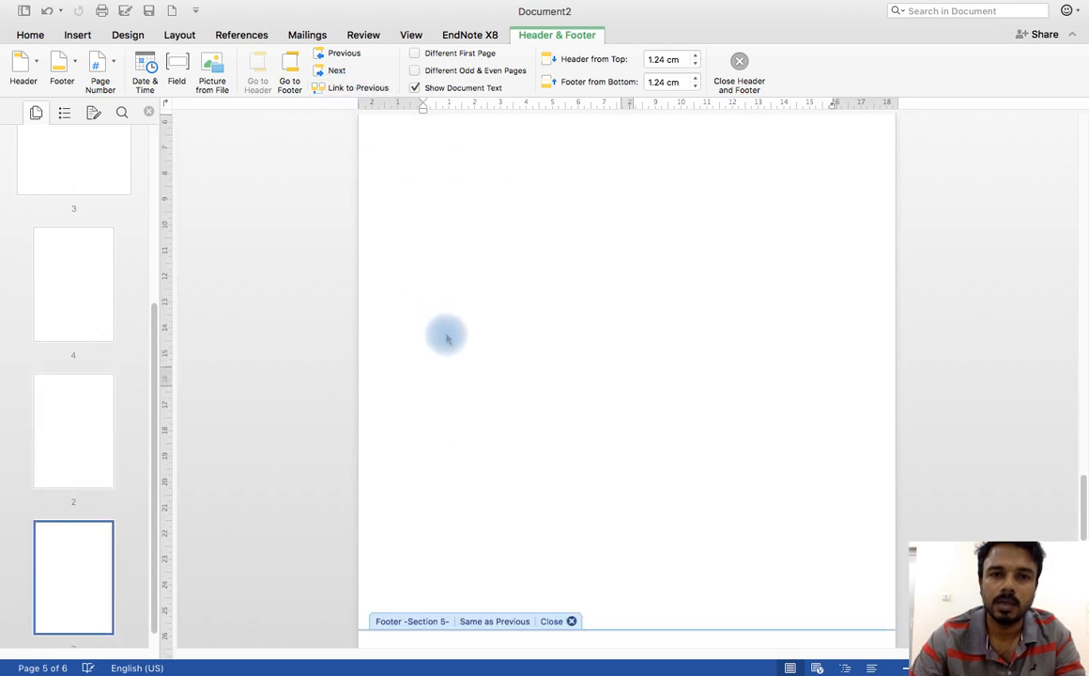
click(437, 462)
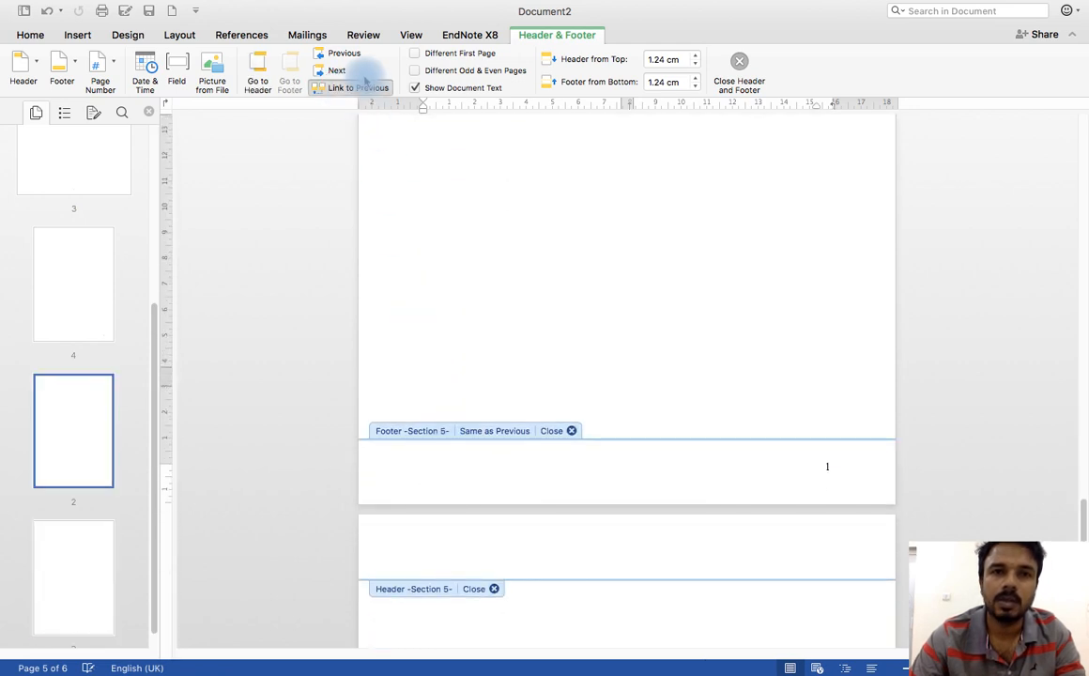
click(345, 89)
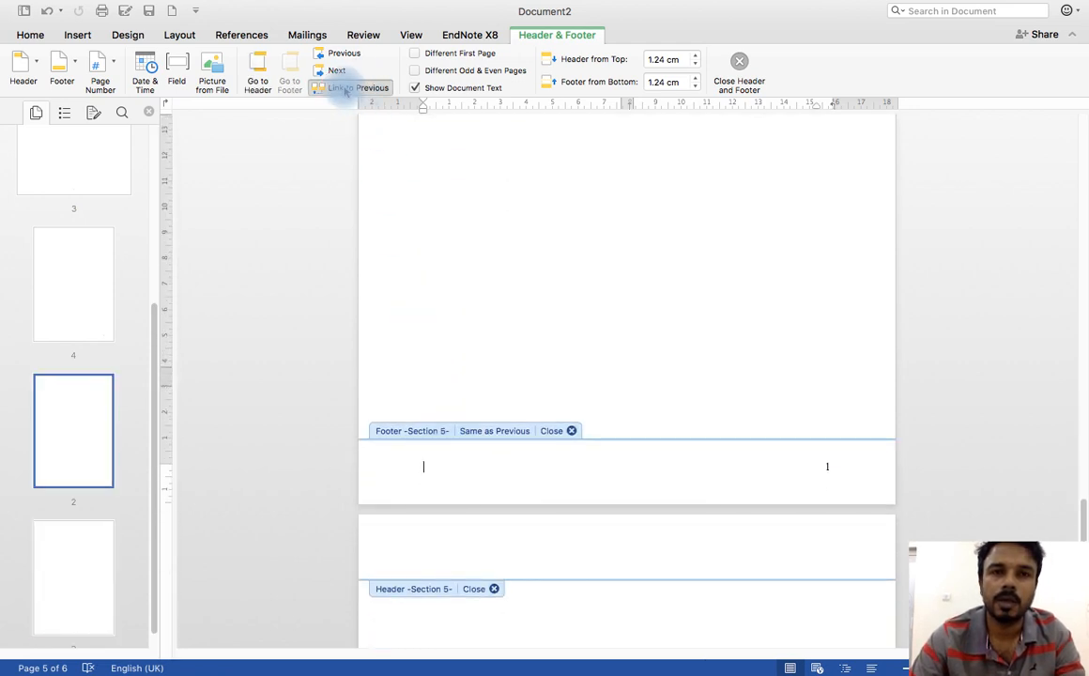
click(738, 64)
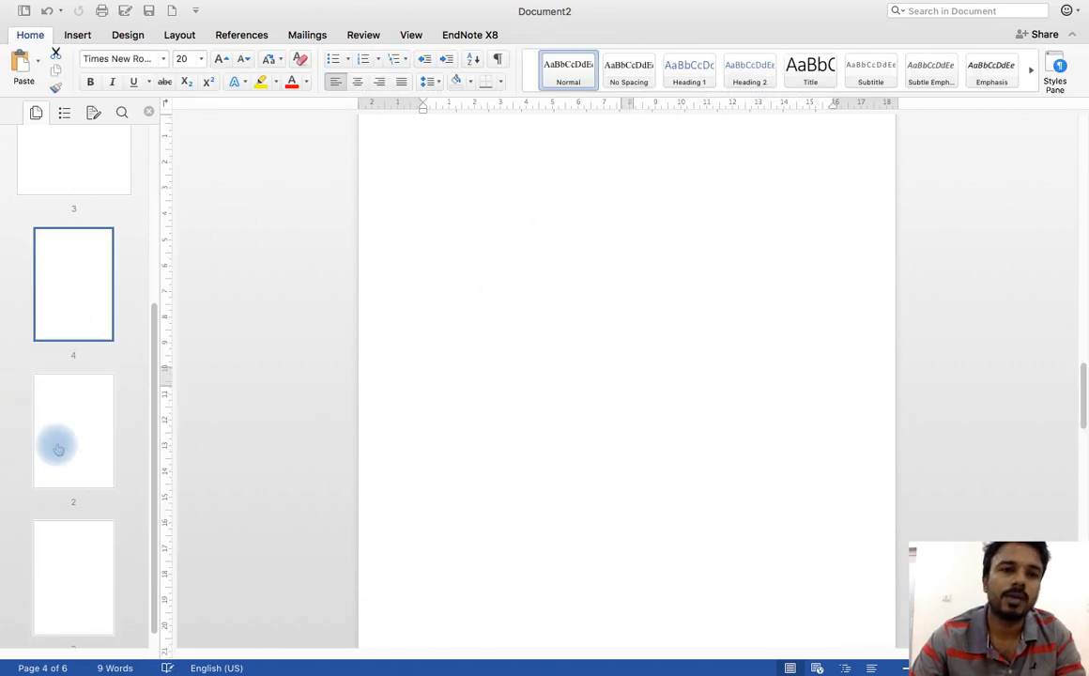
Step: Review the document's pages from the title page onward, checking each page's orientation, header and page number
scroll(77, 472, up, 6)
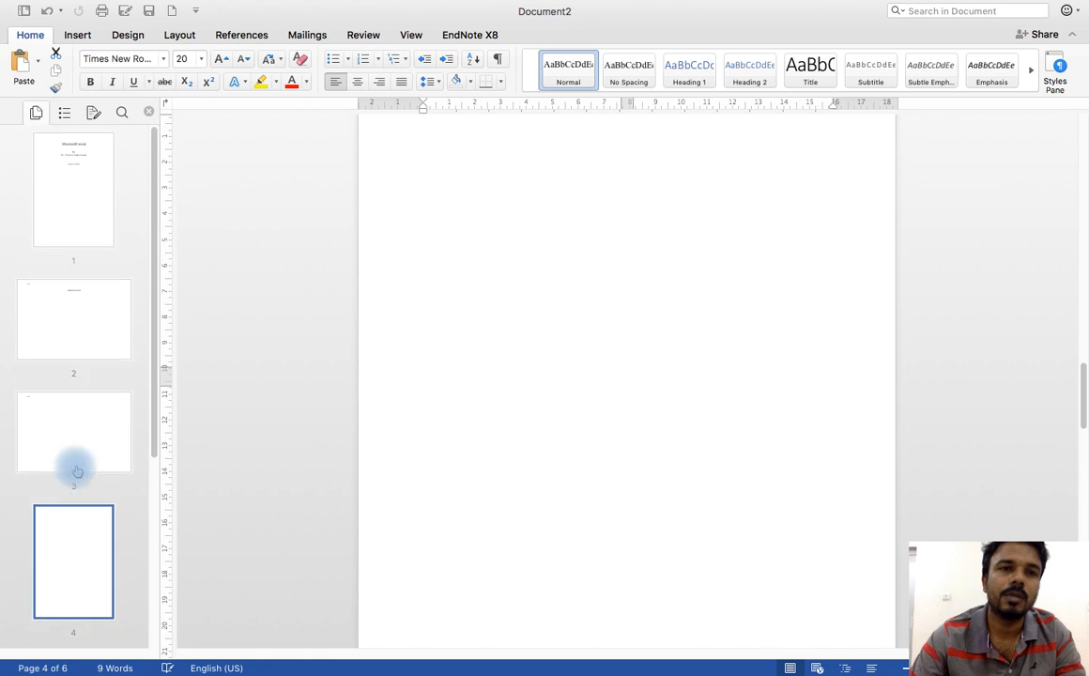
scroll(59, 310, down, 2)
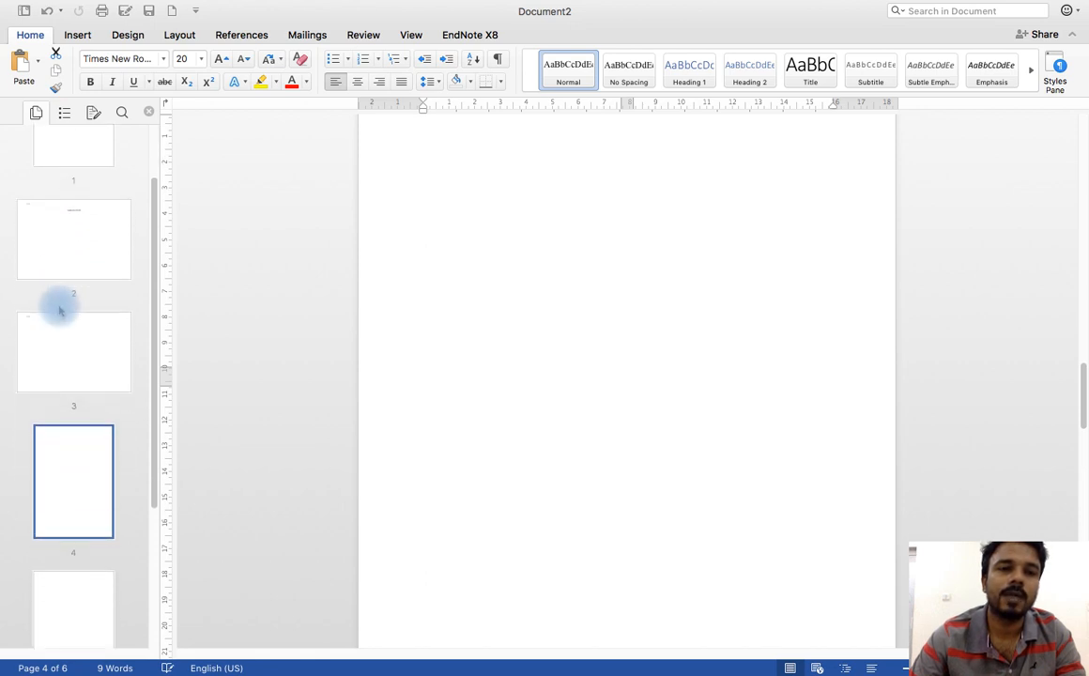
scroll(59, 311, down, 4)
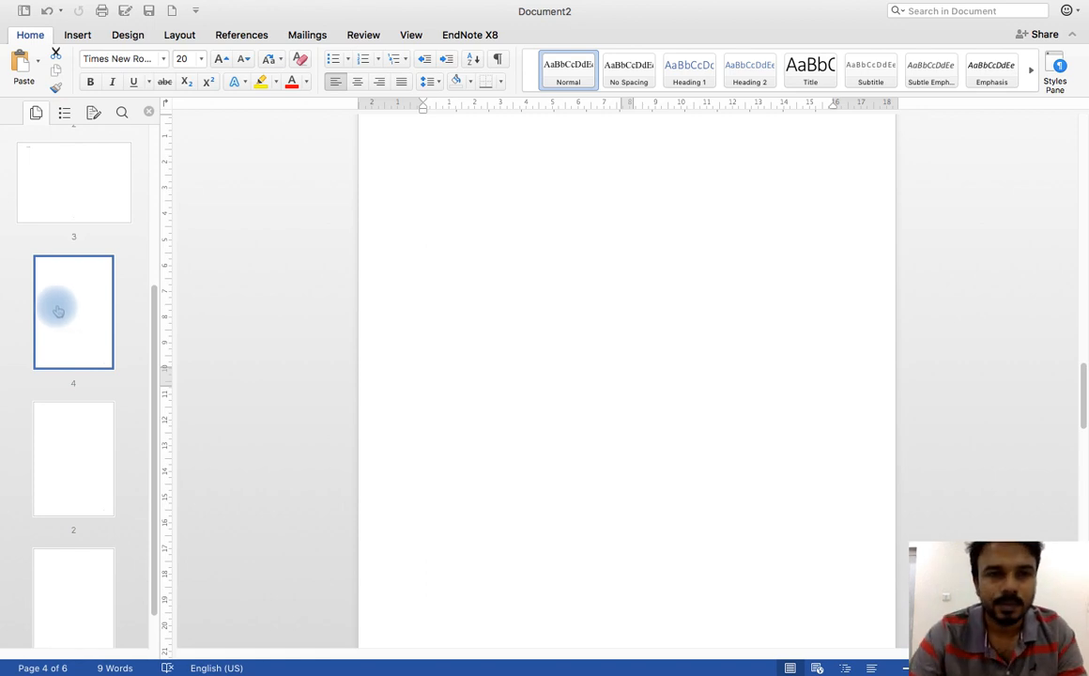
scroll(58, 311, up, 5)
click(125, 364)
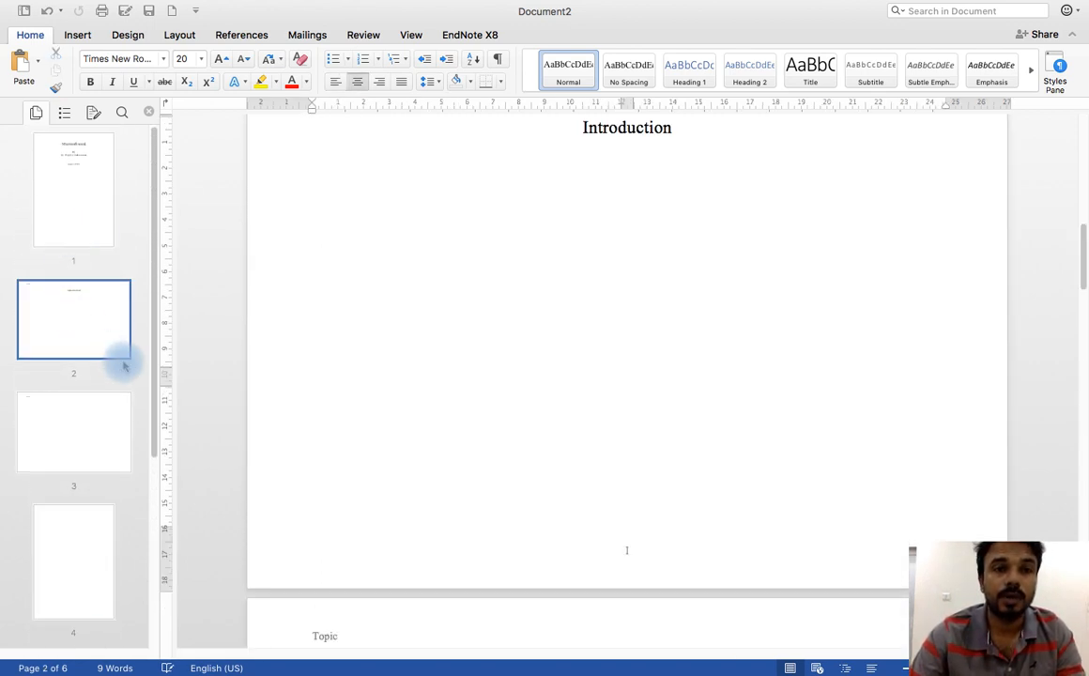
click(96, 415)
scroll(54, 361, down, 6)
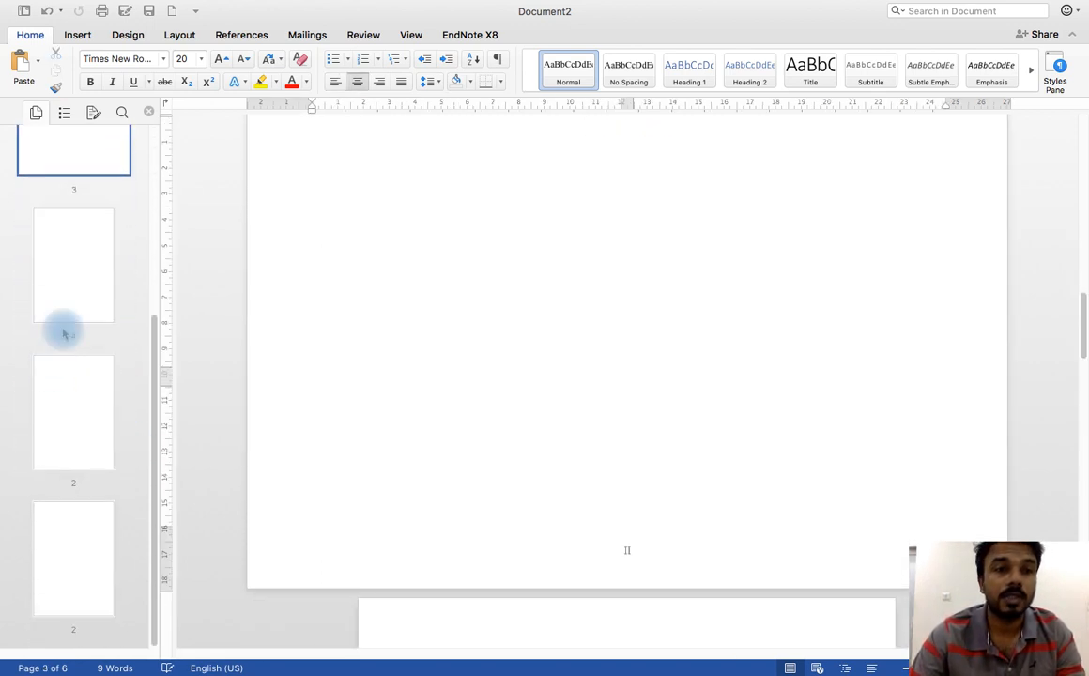
click(73, 227)
click(74, 380)
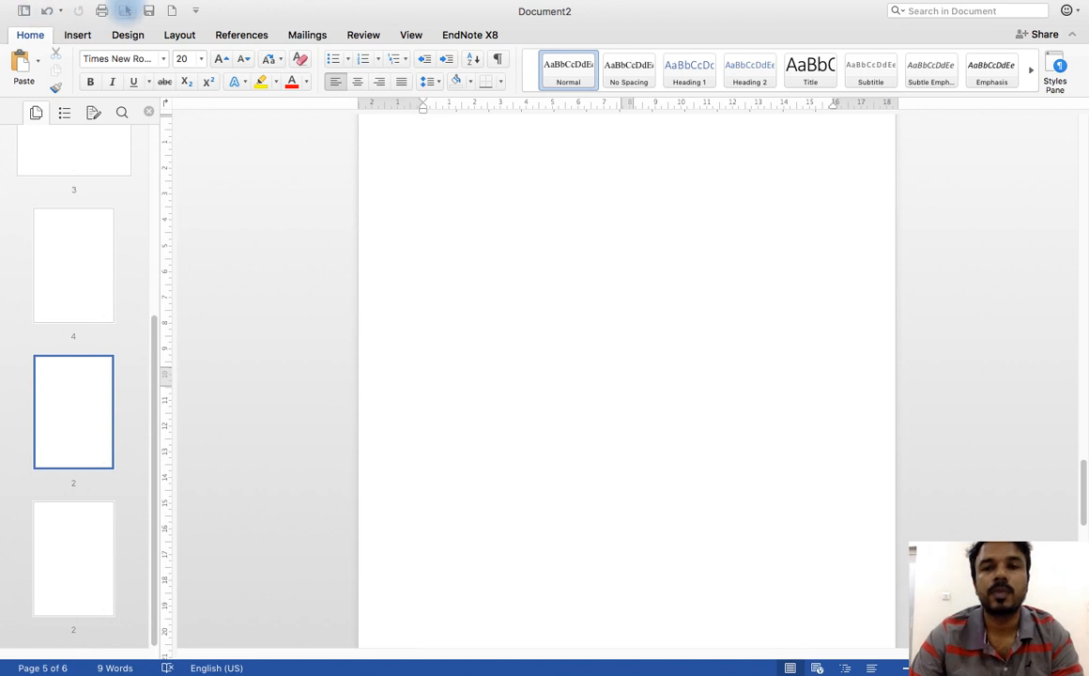
key(ctrl+Left)
key(ctrl+Right)
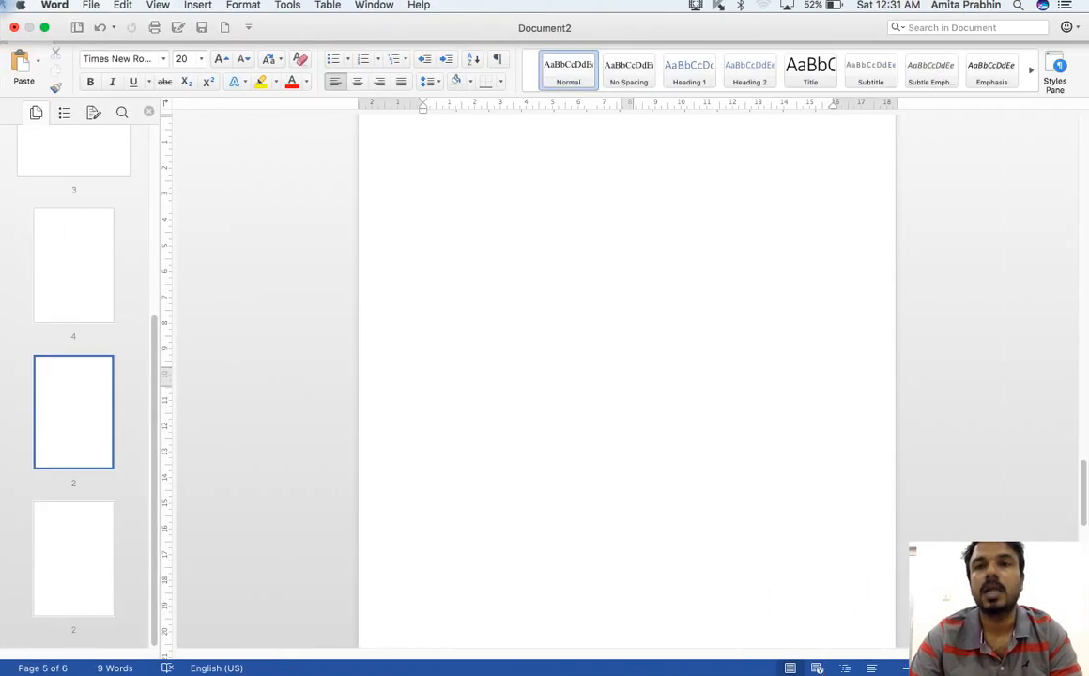